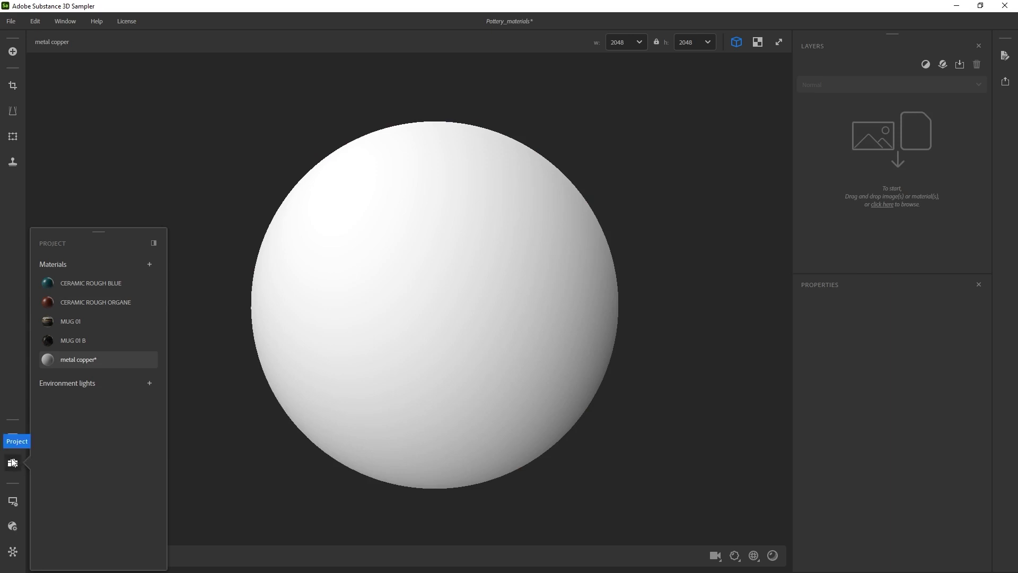
left_click(13, 463)
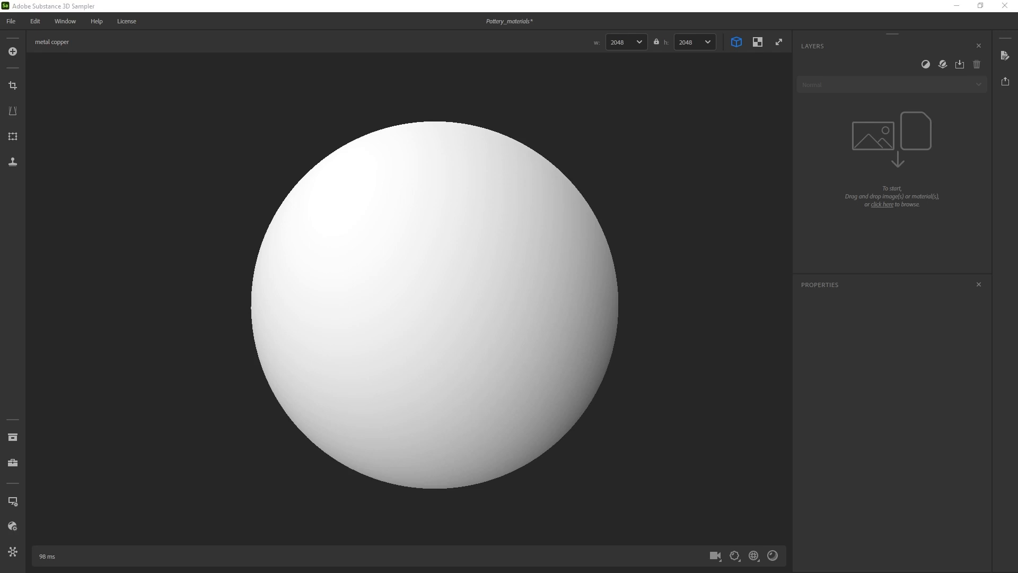
left_click(1010, 195)
left_click_drag(479, 58, 428, 59)
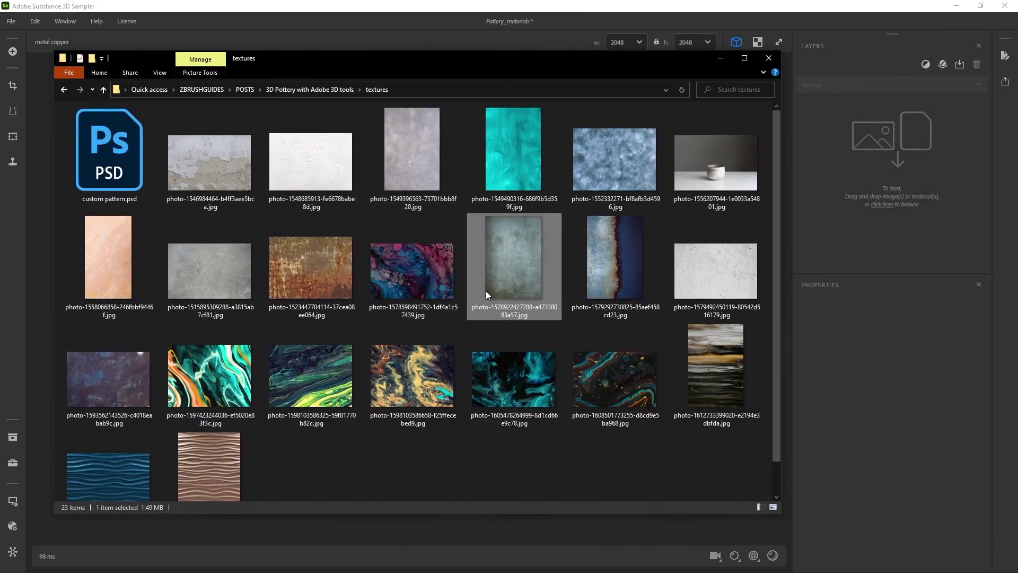
left_click(298, 287)
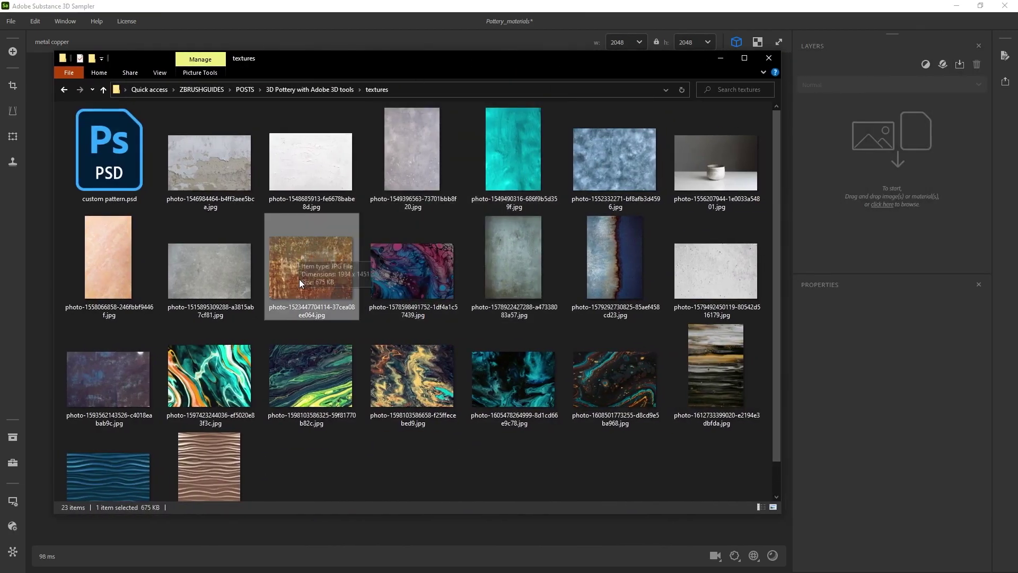
double_click(523, 251)
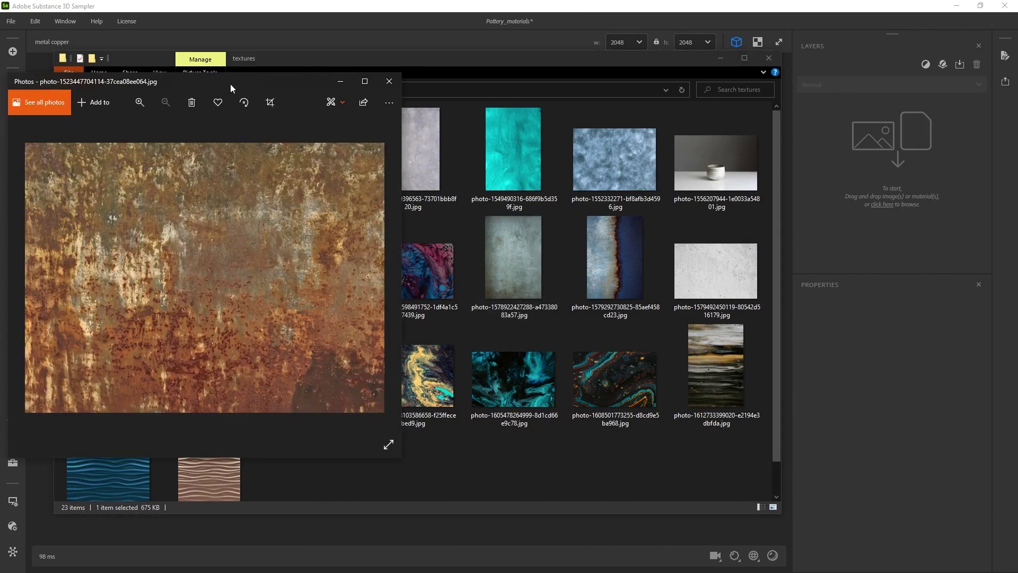
left_click_drag(230, 84, 382, 83)
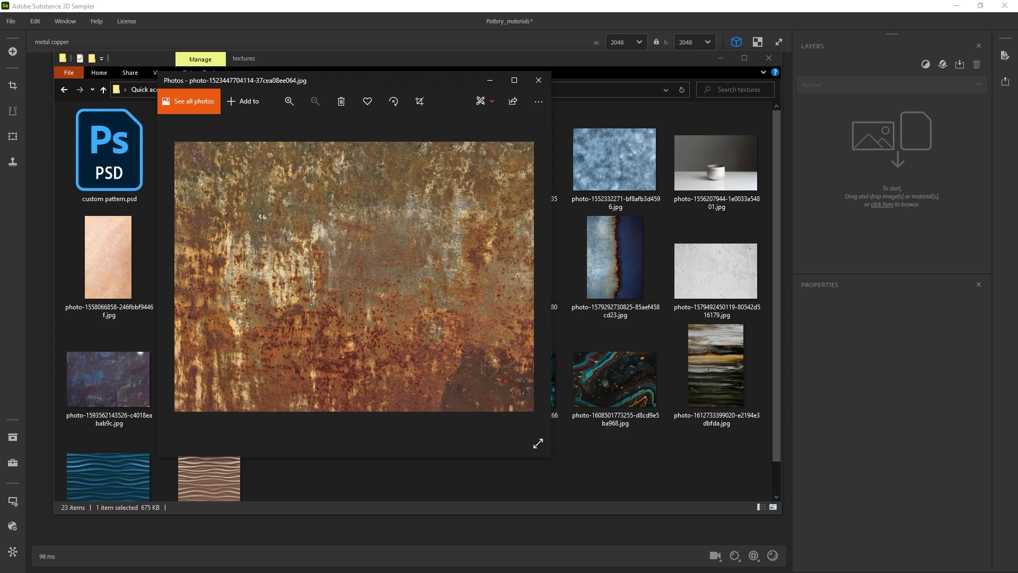
- Switch to the pottery reference board and examine the copper-glazed rim of the dark cup and the neighbouring bowls
key("alt+Tab")
left_click_drag(313, 213, 523, 198)
scroll(601, 179, "down", 4)
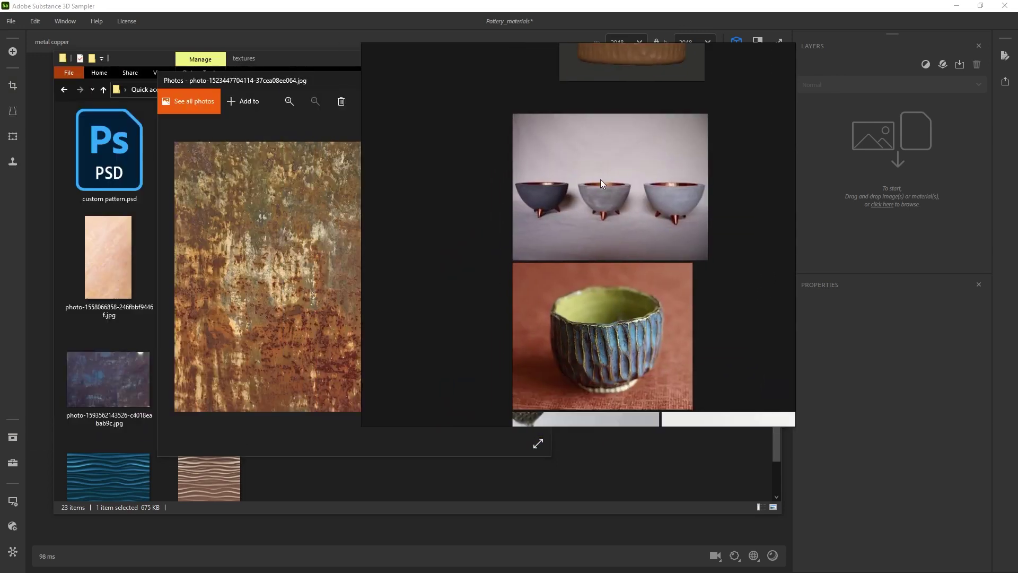
scroll(572, 276, "down", 2)
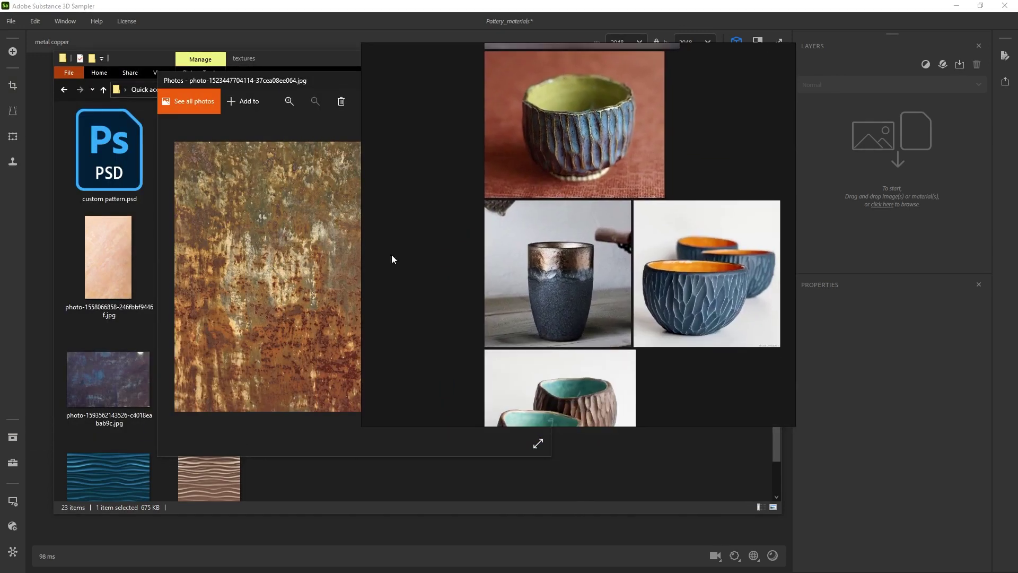
scroll(604, 212, "down", 2)
scroll(513, 166, "up", 5)
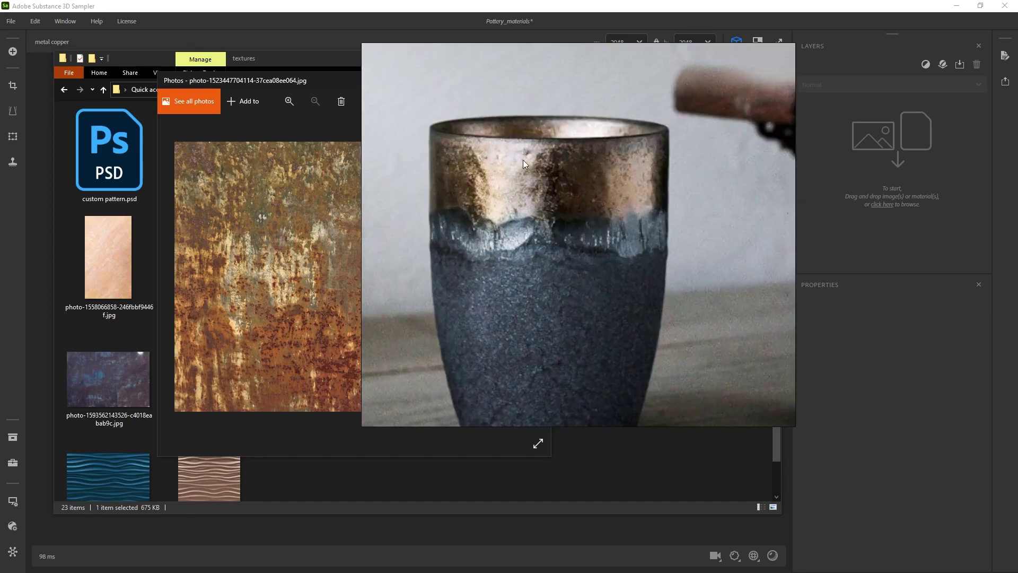
left_click_drag(523, 160, 531, 208)
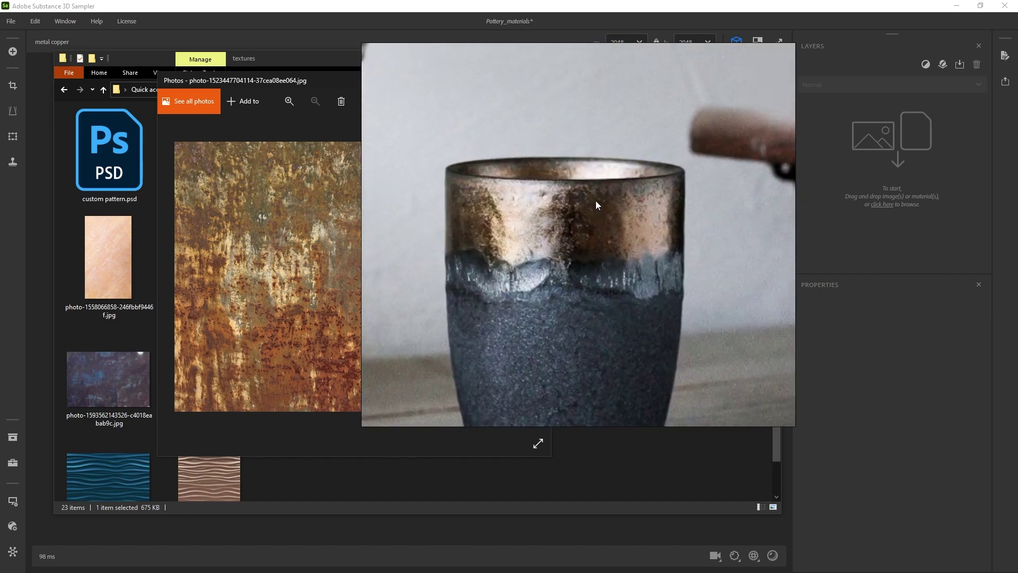
scroll(567, 215, "down", 2)
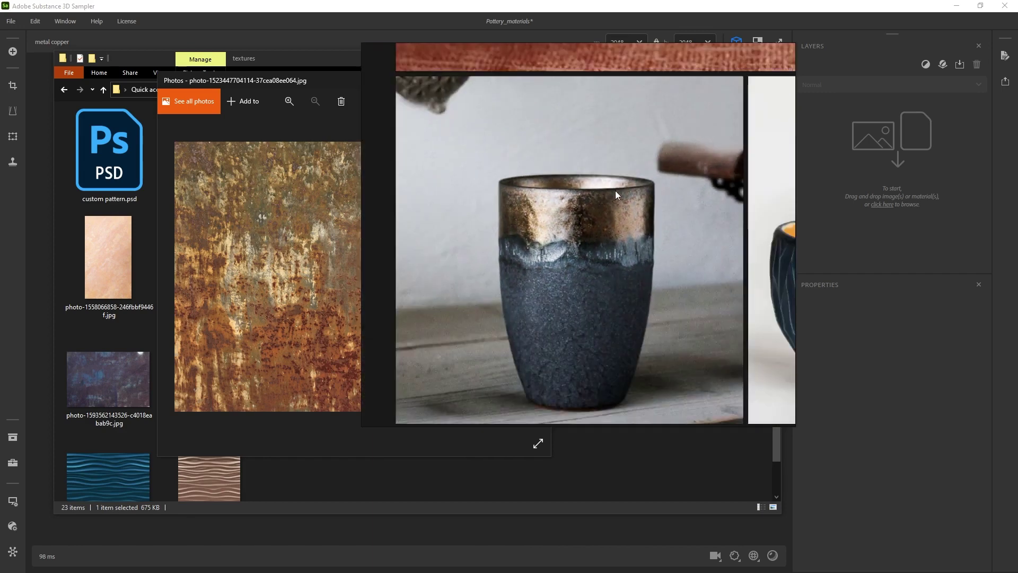
scroll(562, 170, "down", 4)
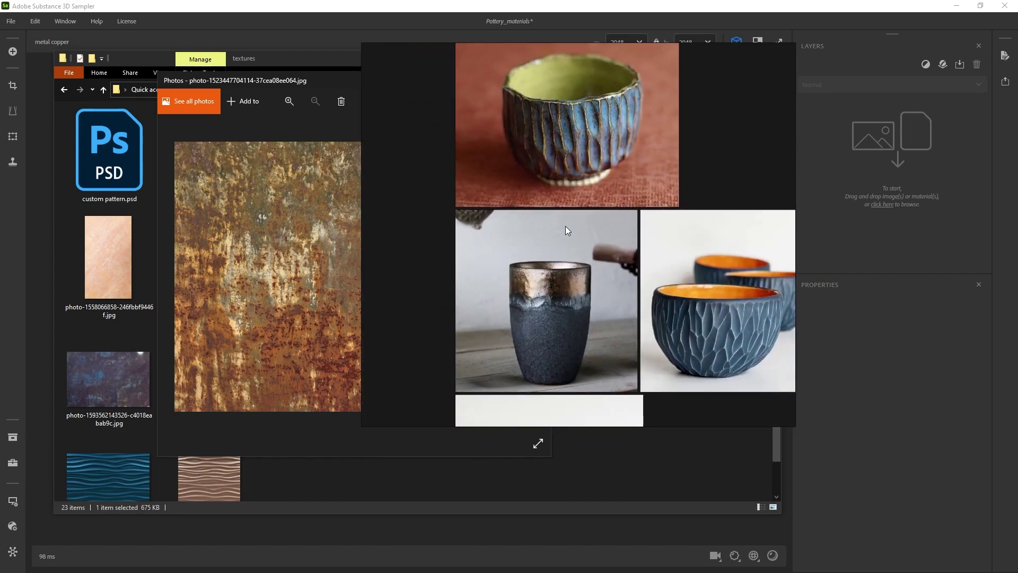
scroll(550, 299, "up", 3)
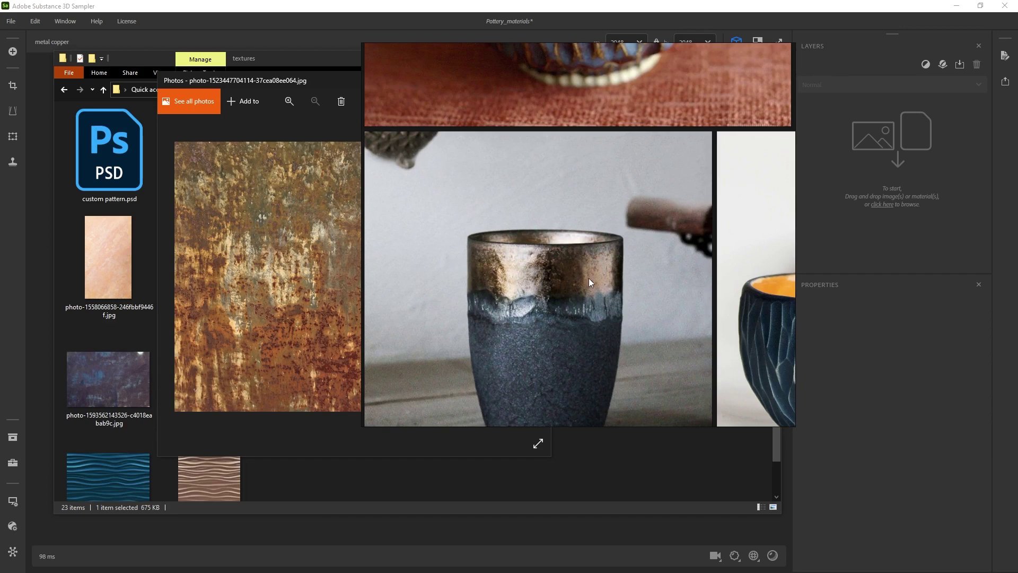
scroll(589, 278, "up", 4)
scroll(589, 218, "down", 5)
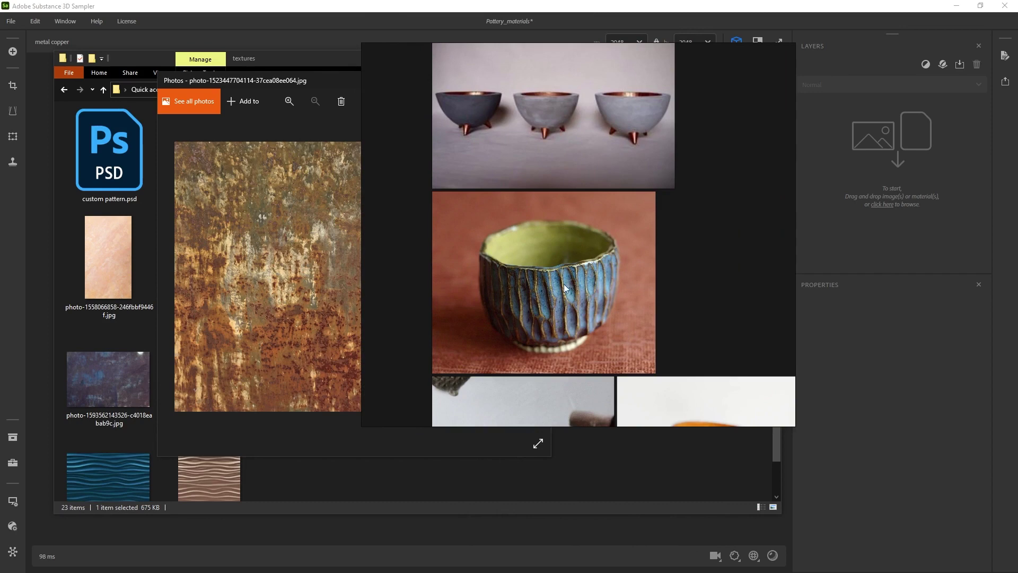
key("super+Down")
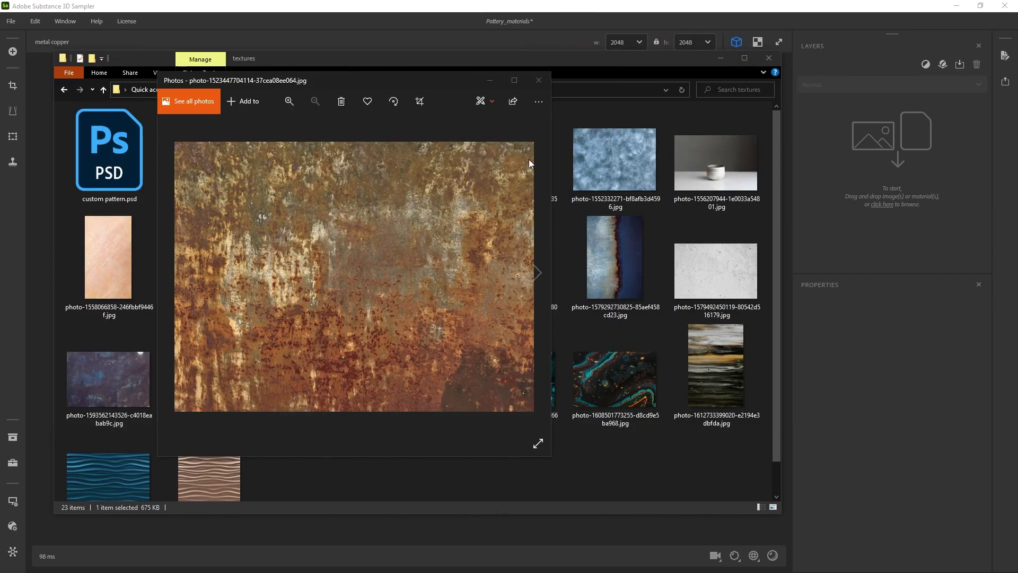
left_click(538, 80)
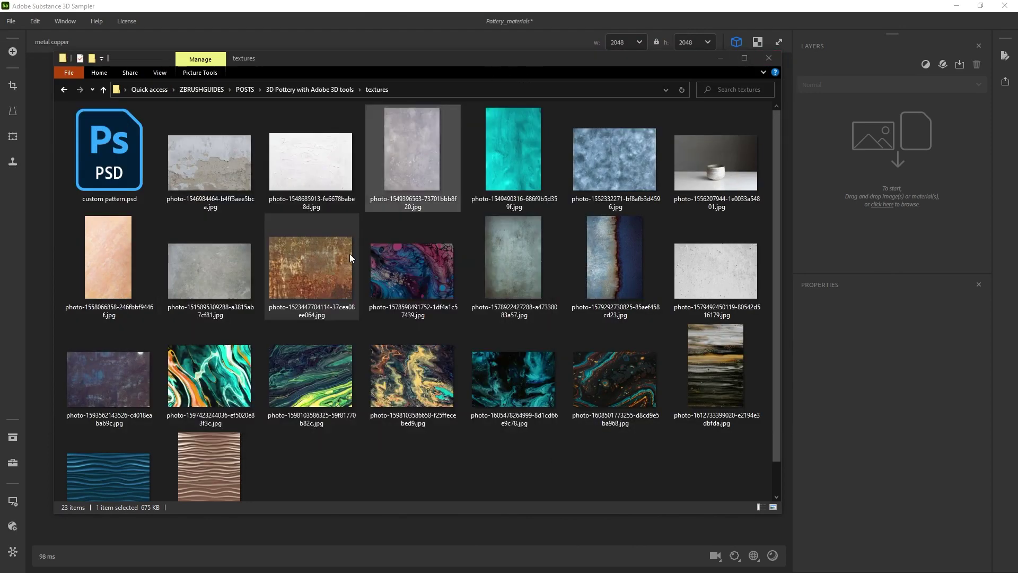
left_click_drag(319, 266, 870, 151)
left_click_drag(408, 68, 427, 116)
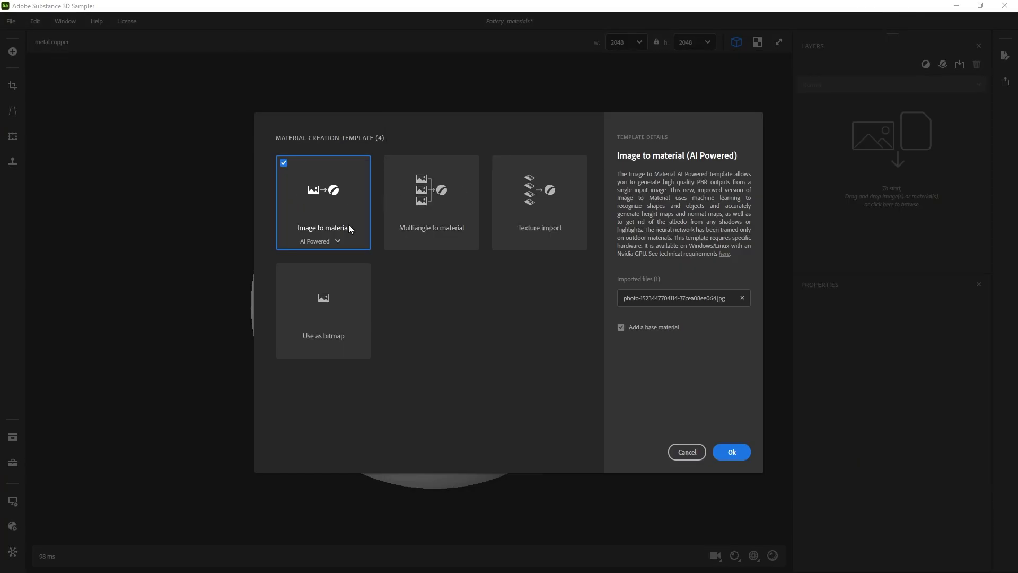
left_click(728, 451)
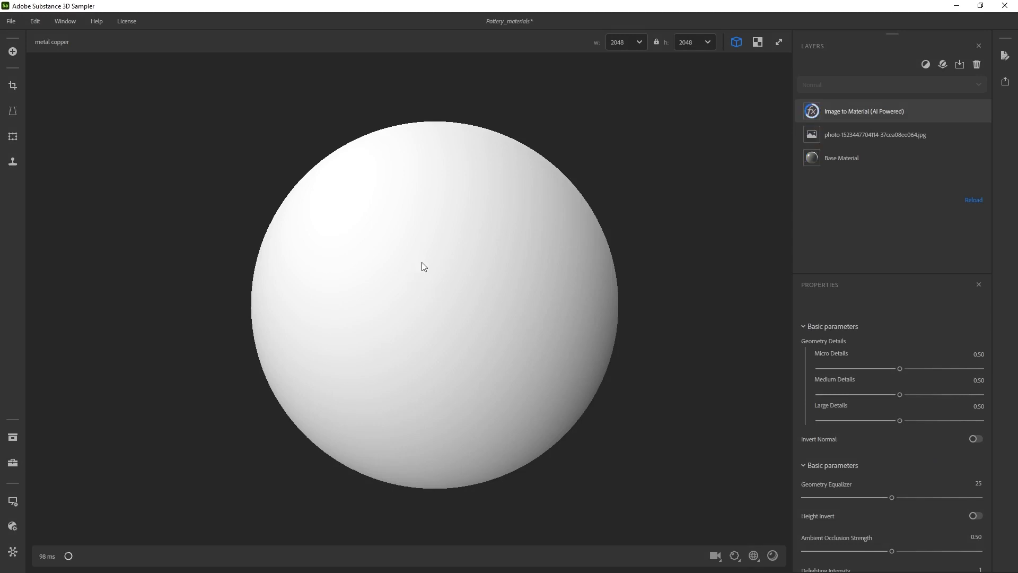
left_click_drag(479, 302, 480, 218)
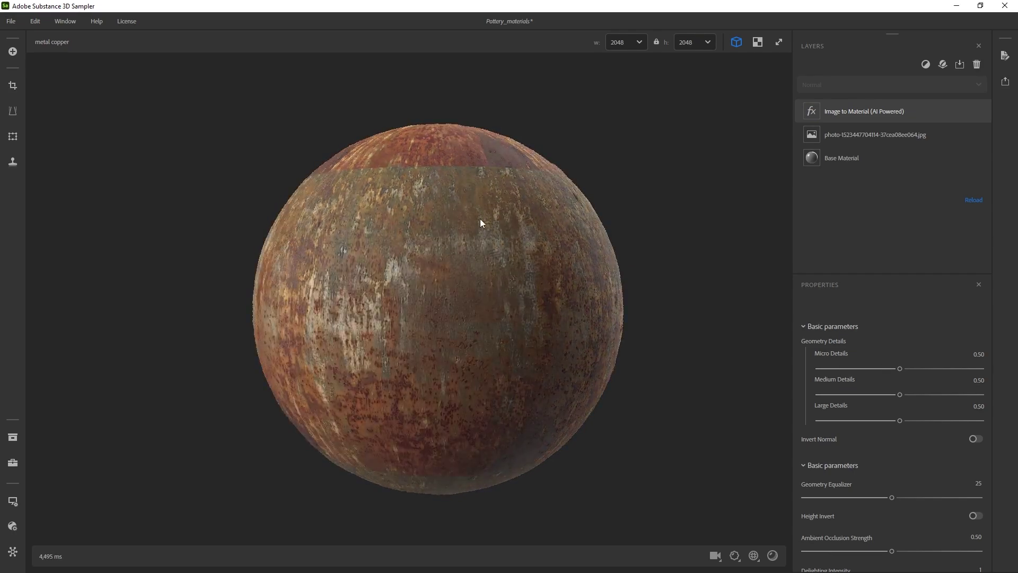
- Set the Height Position of the Base Material layer to 0.1
left_click(843, 158)
scroll(900, 450, "down", 10)
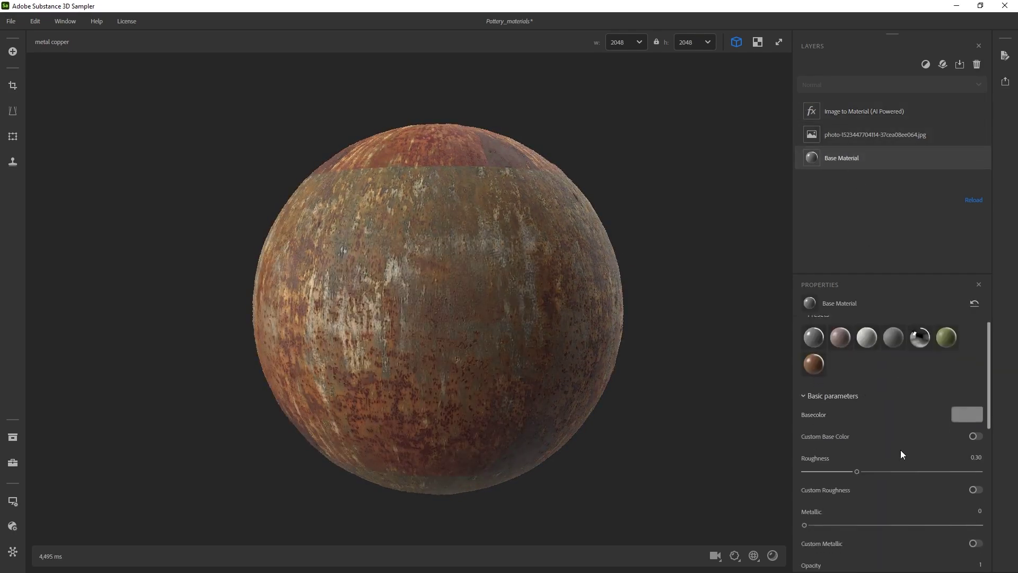
scroll(939, 487, "down", 2)
left_click(818, 477)
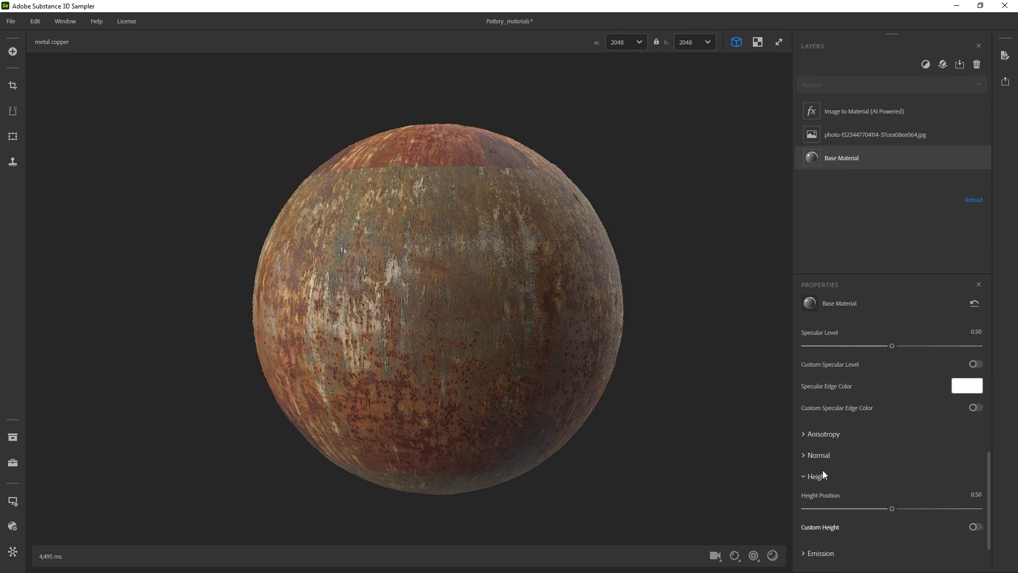
scroll(945, 469, "down", 2)
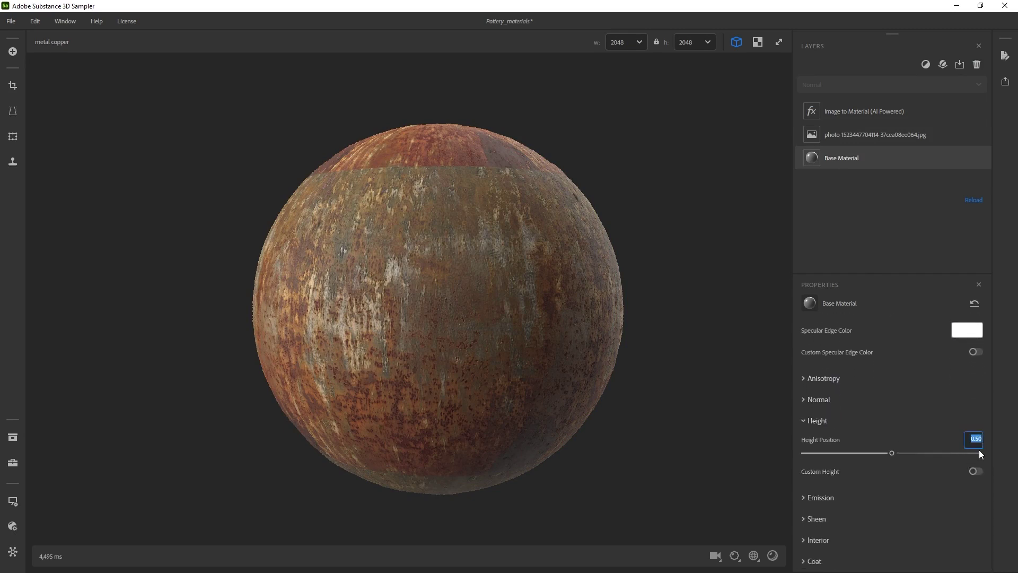
type("0.1")
key("Return")
- Set the 3D preview's Height Scale to 0.1
left_click(735, 555)
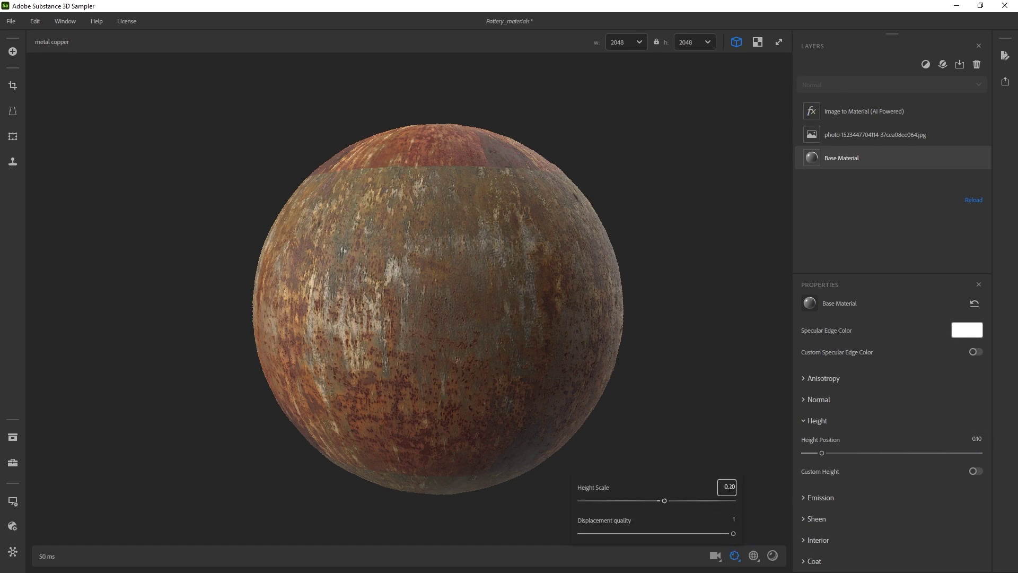
left_click(727, 487)
type("0.1")
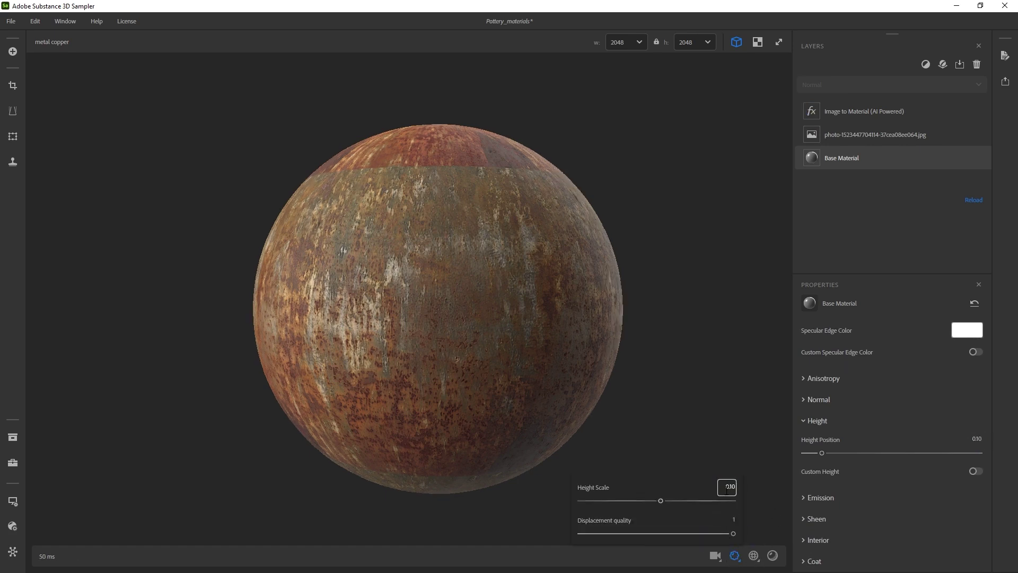
key("Return")
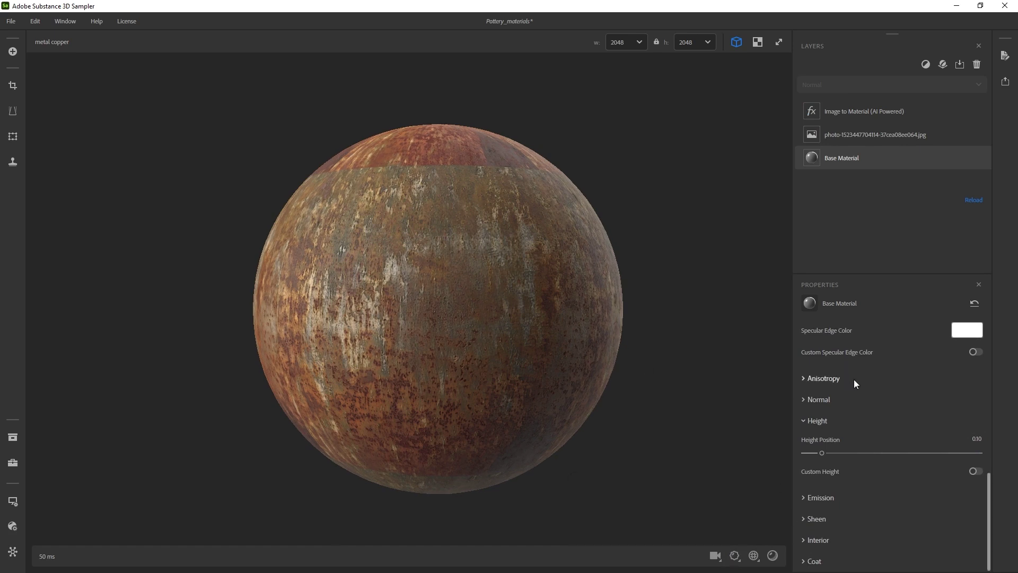
- Review the presets and basic parameters of the Base Material layer
scroll(861, 403, "up", 10)
scroll(858, 405, "up", 2)
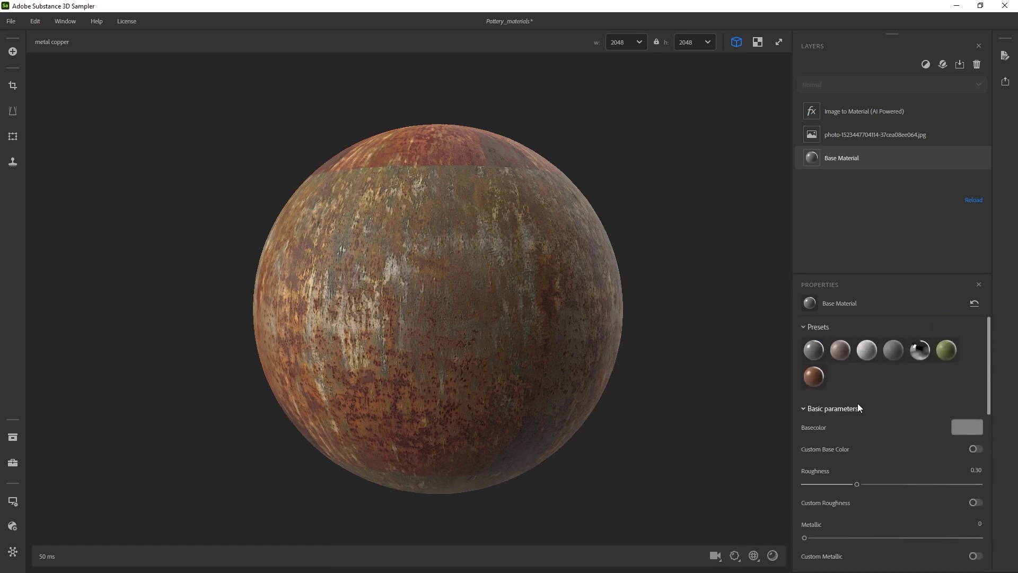
scroll(857, 406, "down", 2)
scroll(858, 406, "up", 2)
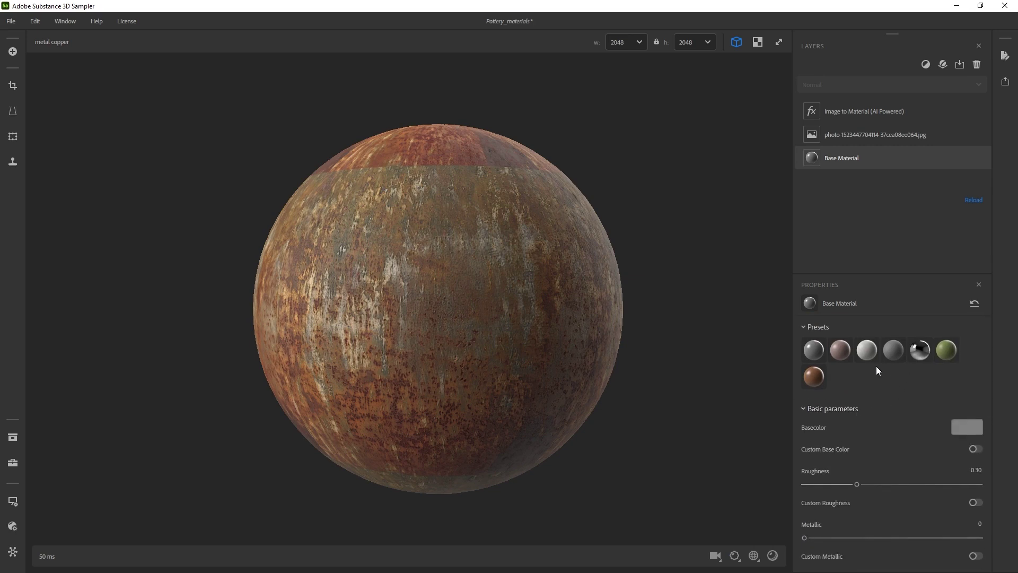
mouse_move(926, 360)
scroll(946, 545, "down", 1)
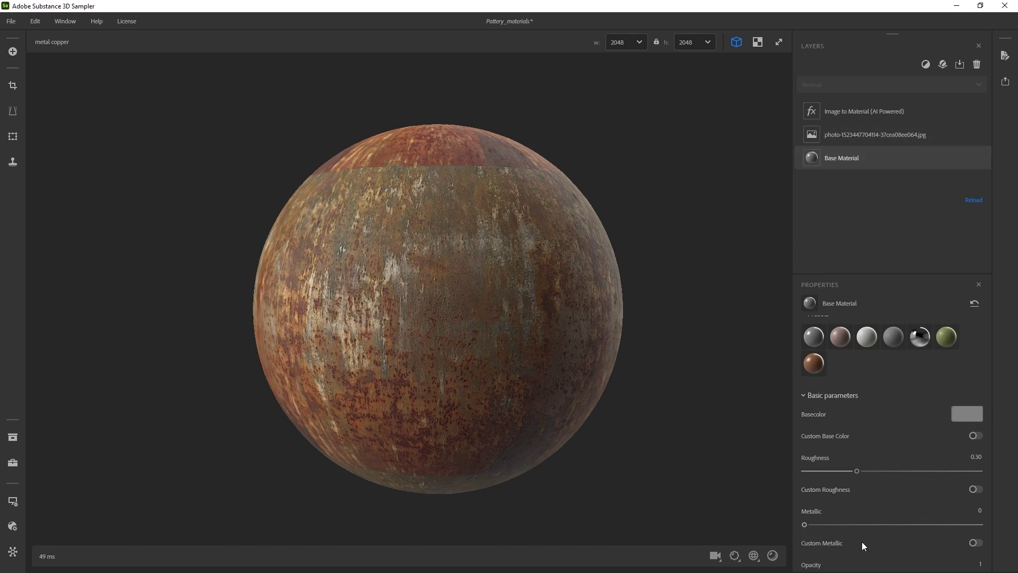
scroll(864, 542, "down", 3)
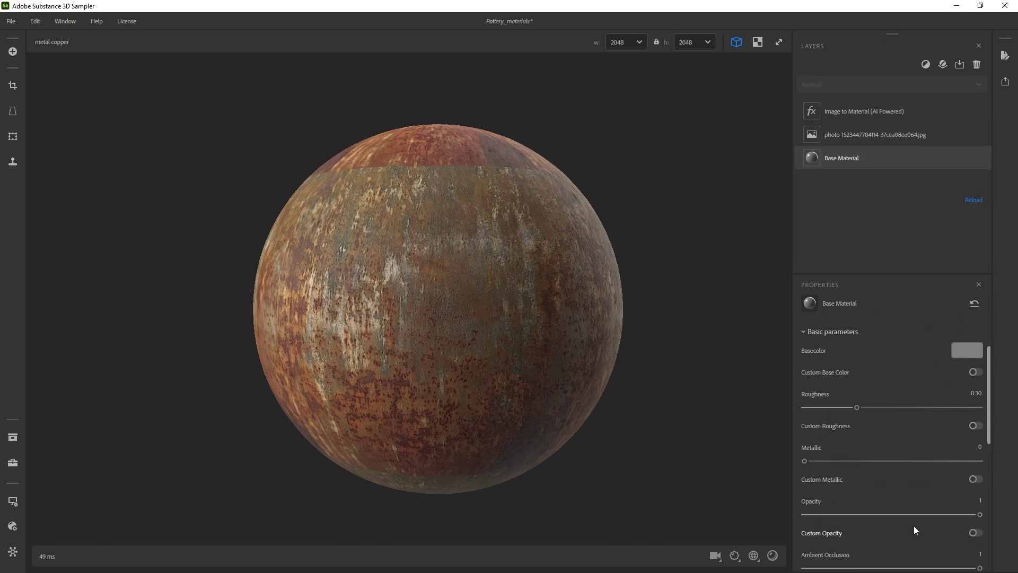
- Lower the roughness Base Value of the Image to Material layer to 0.13 and show the 2D material outputs beside the 3D preview
left_click(872, 117)
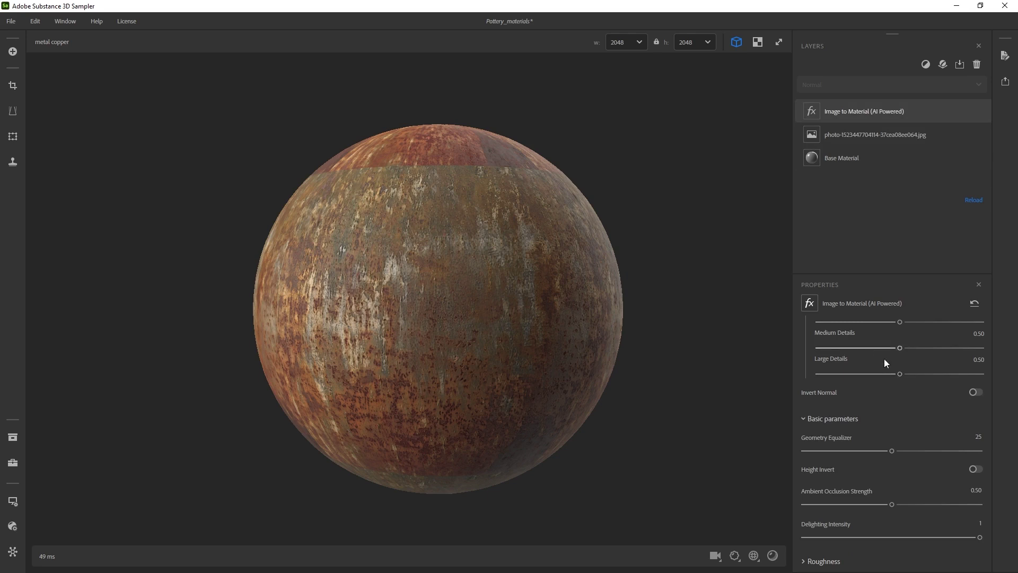
left_click(824, 561)
scroll(855, 496, "down", 6)
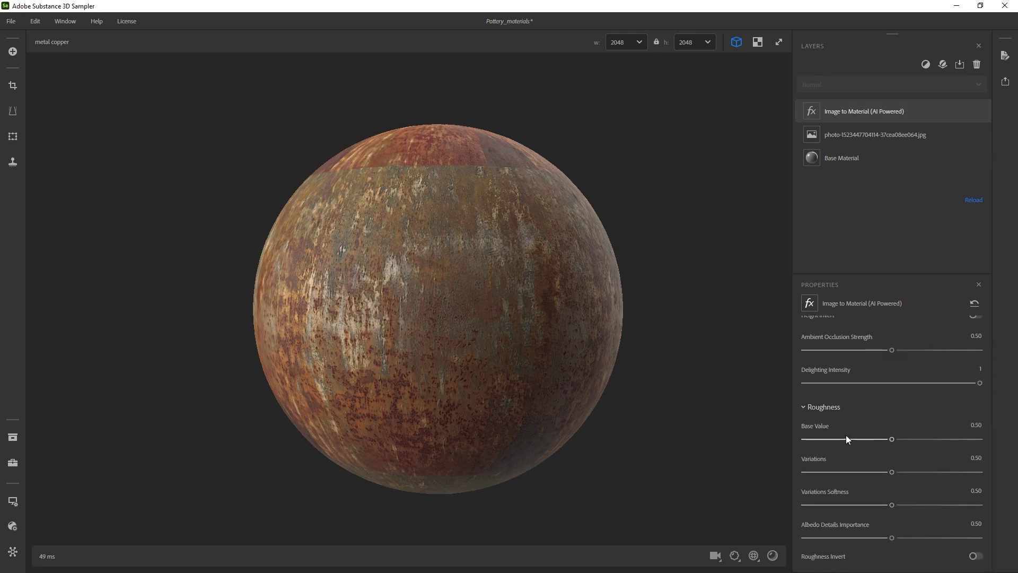
left_click_drag(844, 439, 832, 440)
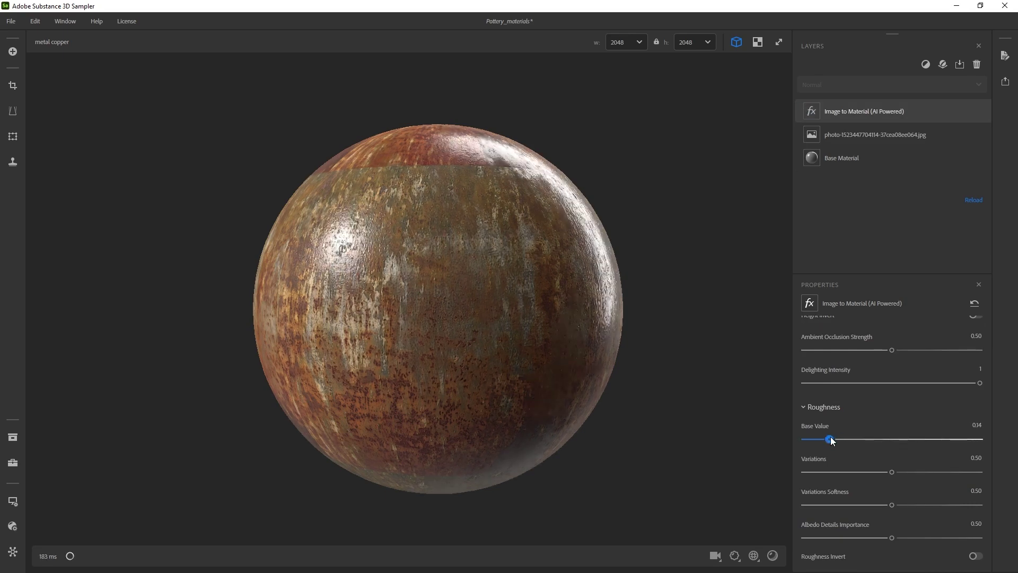
left_click_drag(584, 314, 490, 322)
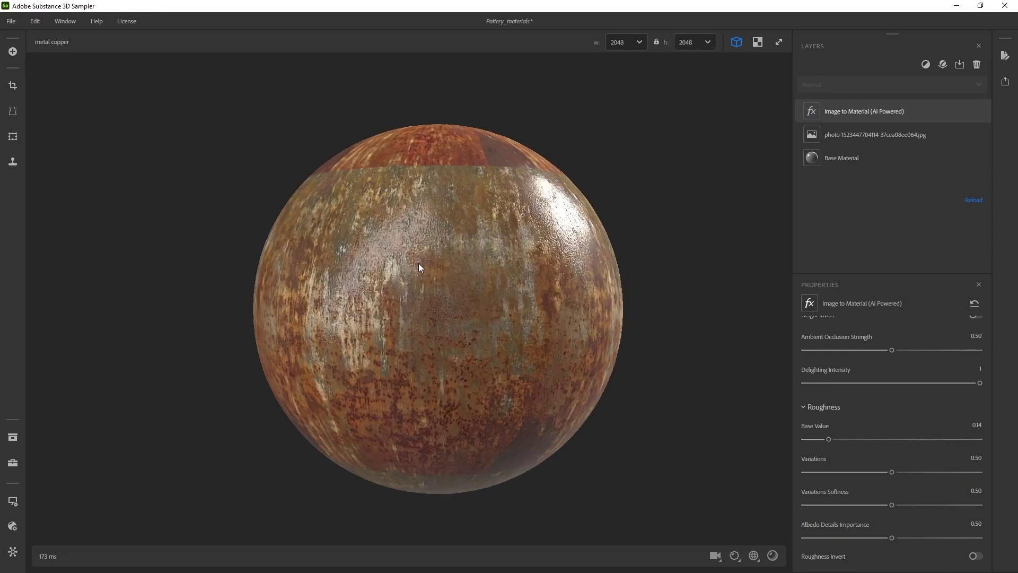
scroll(387, 313, "up", 2)
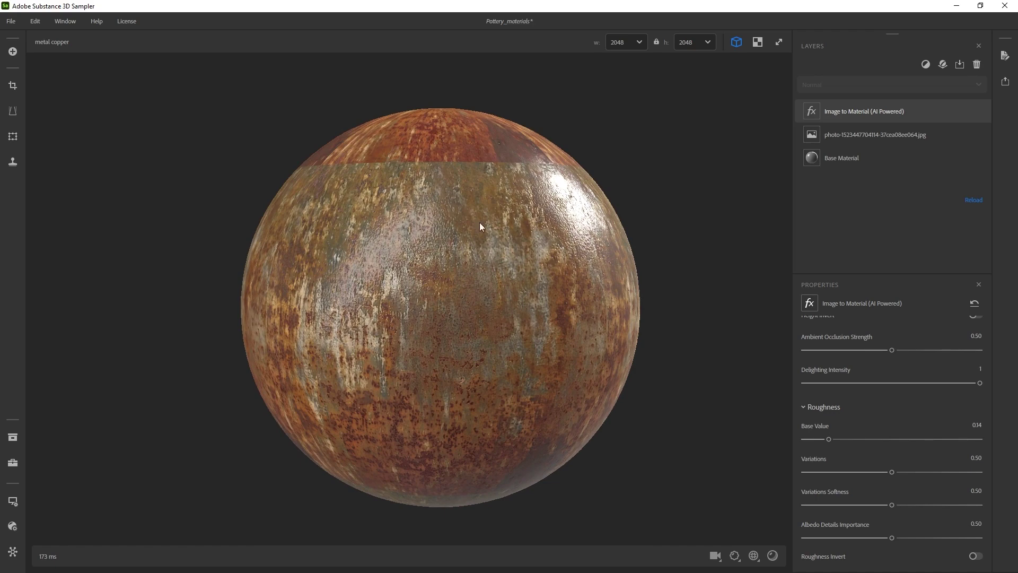
left_click_drag(535, 180, 482, 228)
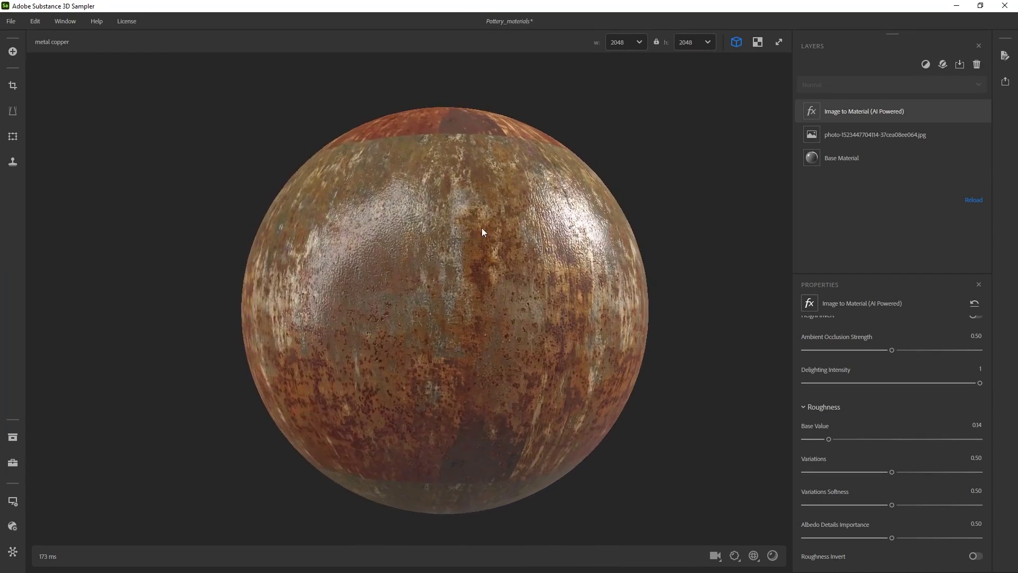
left_click(813, 439)
left_click(757, 43)
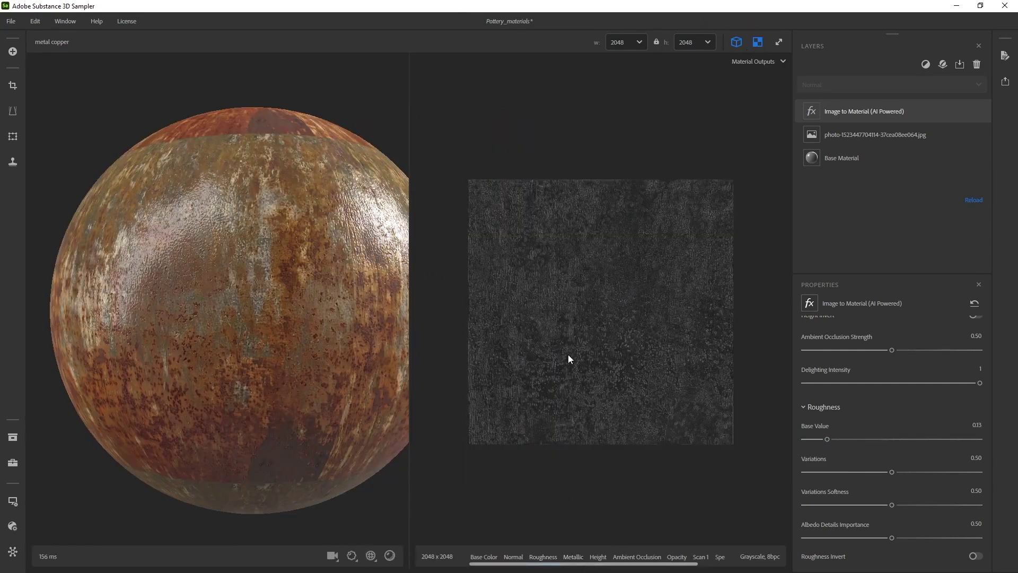
- Set the Image to Material roughness Variations to 0.14, Base Value to 0.17 and Variations Softness to 0.14
scroll(568, 355, "up", 3)
left_click_drag(892, 472, 833, 473)
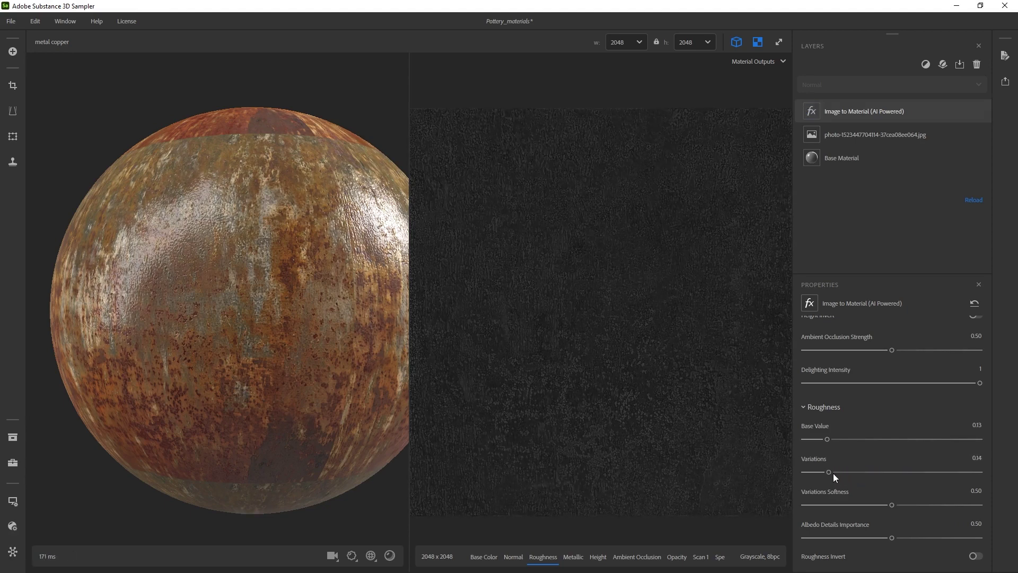
left_click_drag(827, 439, 835, 440)
left_click_drag(837, 504, 830, 503)
- Try the roughness Albedo Details Importance at 0.22 and 1, set it to 0, and hide the 2D outputs
left_click_drag(892, 538, 843, 537)
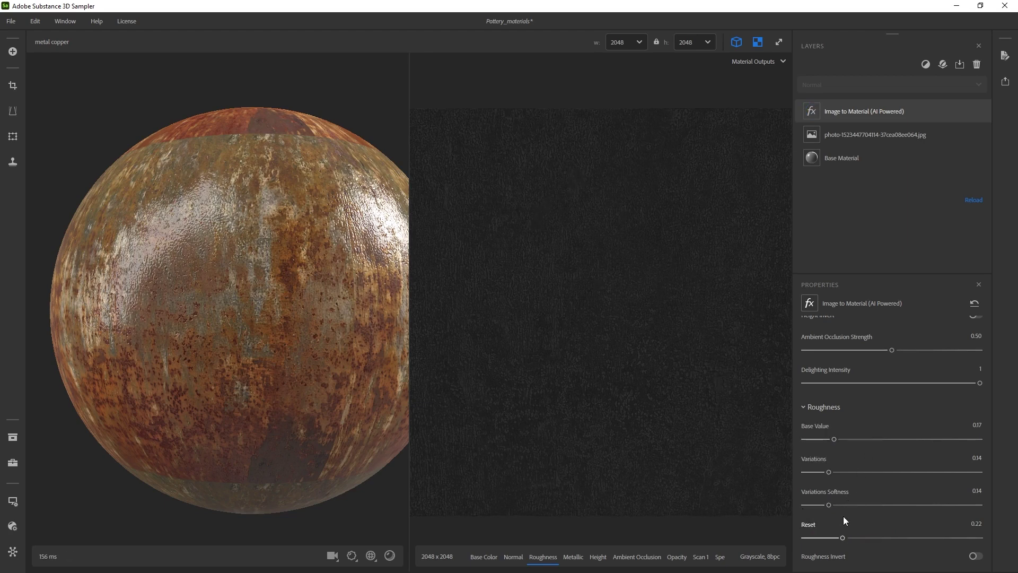
left_click_drag(859, 539, 981, 537)
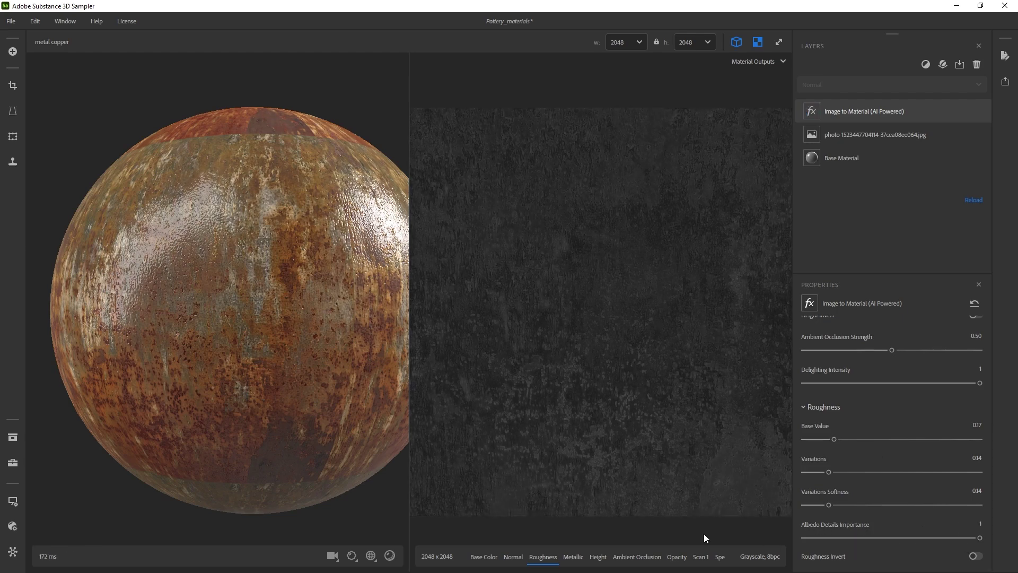
left_click(883, 537)
left_click_drag(794, 538, 796, 537)
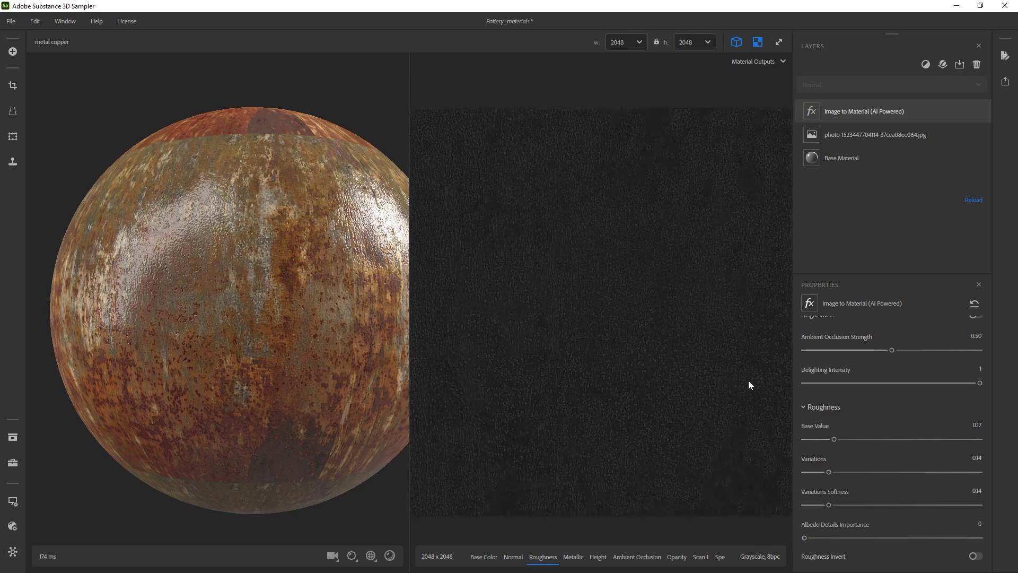
left_click(758, 42)
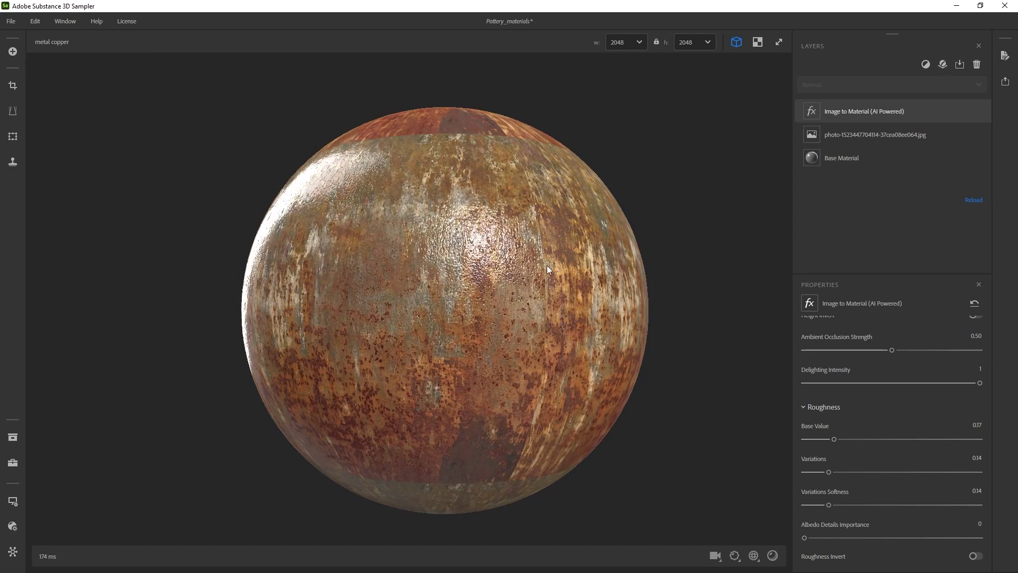
- Show the Normal output beside the 3D preview and lower the Micro Details of the Image to Material layer to 0.07
scroll(886, 450, "up", 6)
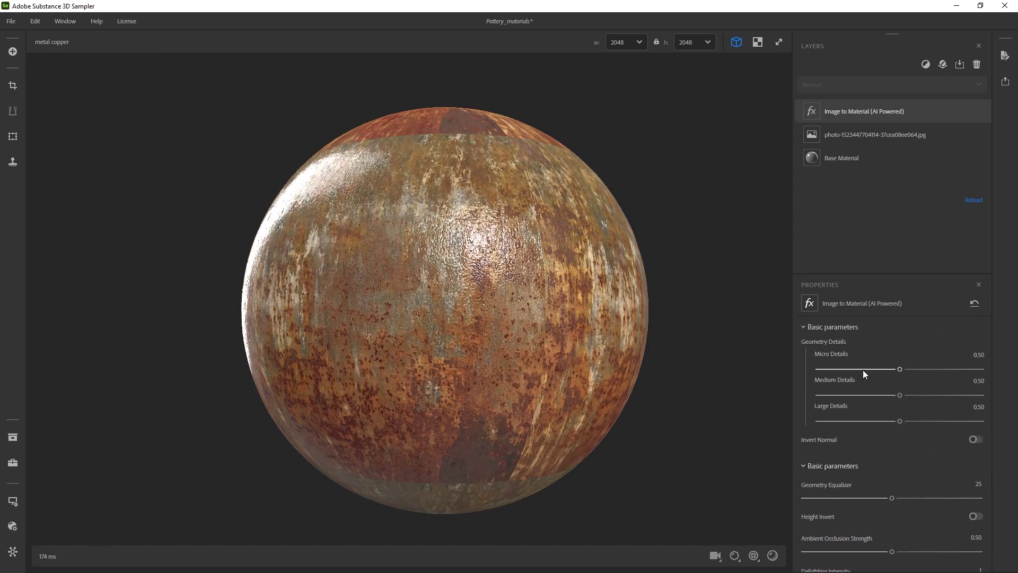
left_click(757, 44)
left_click(514, 558)
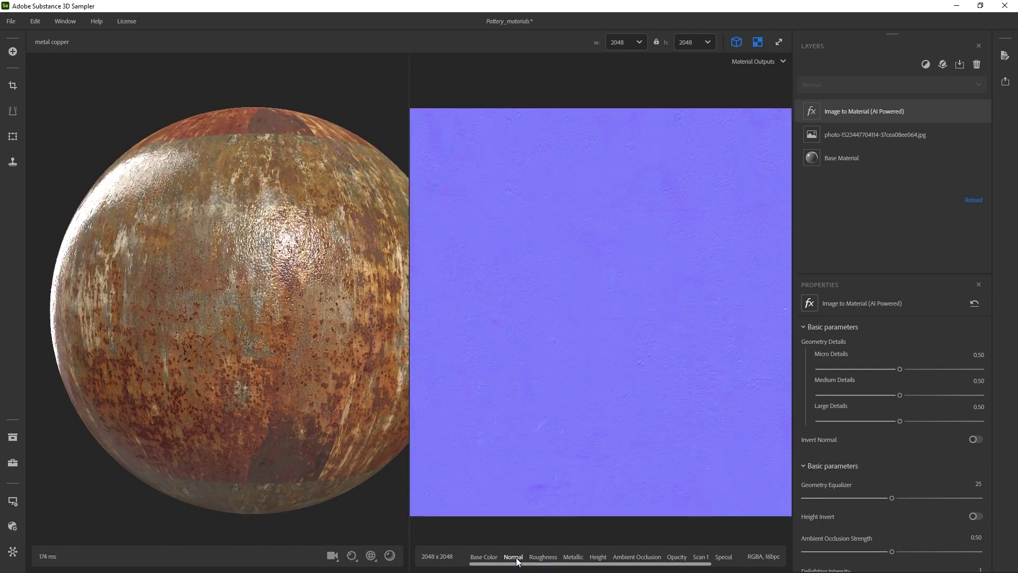
scroll(599, 295, "up", 2)
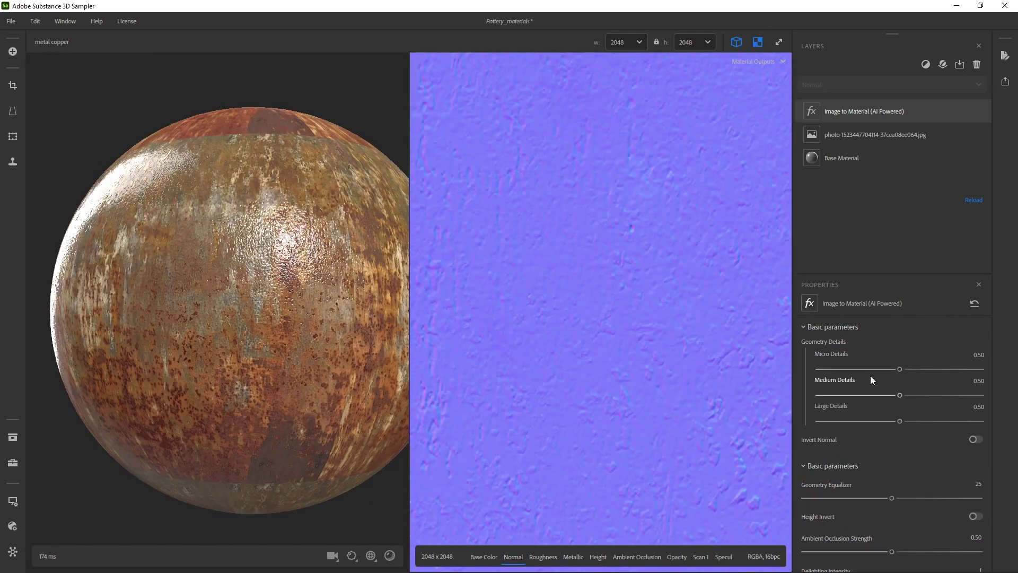
mouse_move(871, 369)
left_mouse_down()
mouse_move(841, 371)
mouse_move(875, 370)
left_mouse_up()
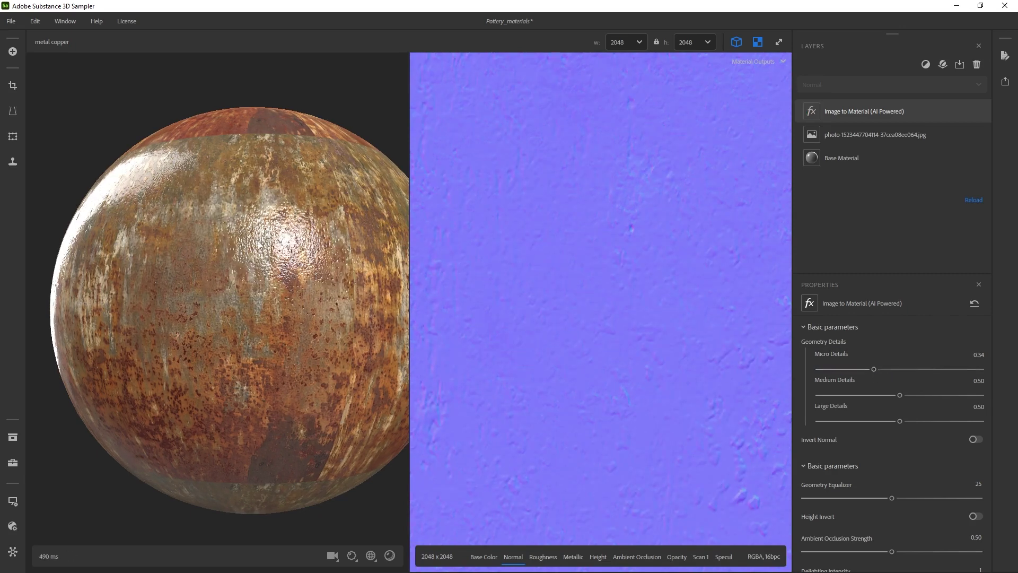
left_click_drag(854, 370, 838, 370)
left_click_drag(356, 287, 296, 285)
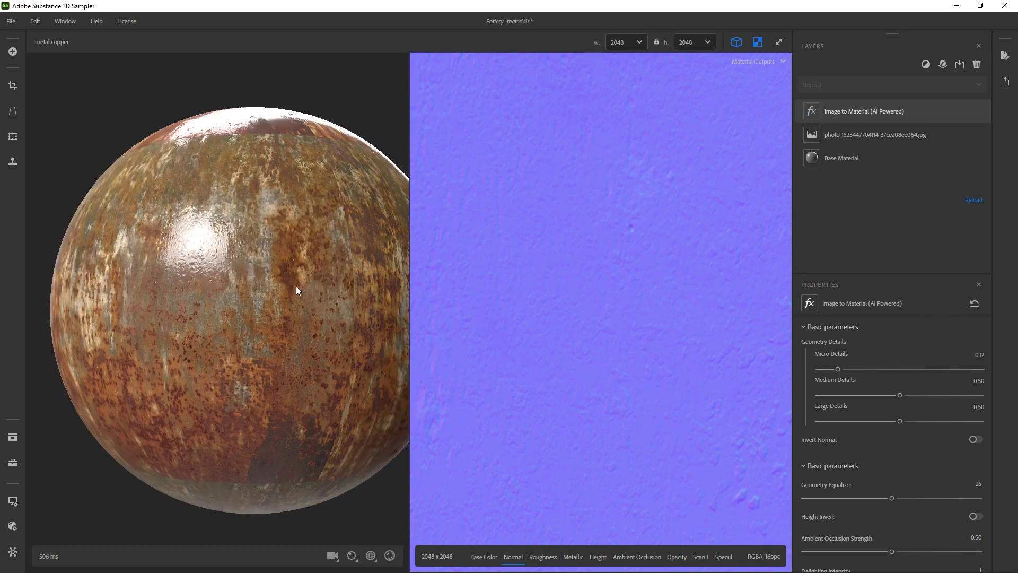
scroll(255, 313, "up", 5)
right_click_drag(249, 313, 269, 304, "shift")
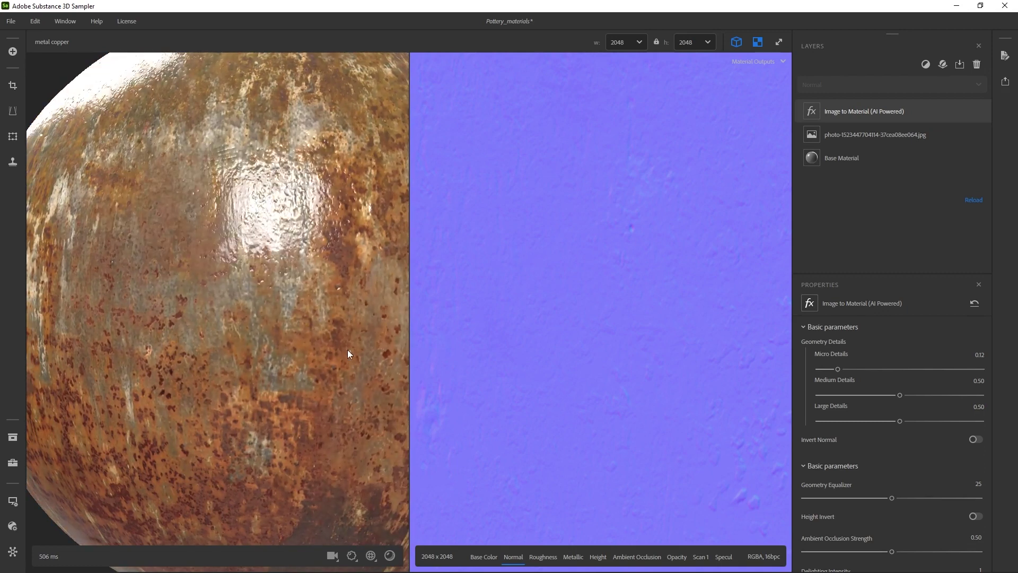
left_click_drag(837, 370, 829, 370)
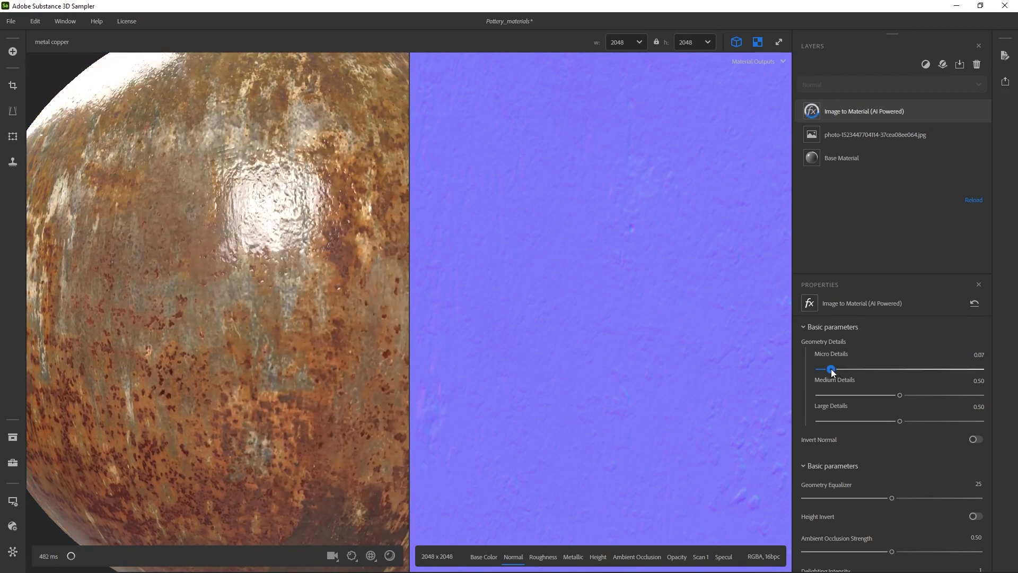
- Show the Height output and set the geometry's Medium Details to 0.35 and Large Details to 0.30
left_click(597, 556)
scroll(631, 387, "down", 3)
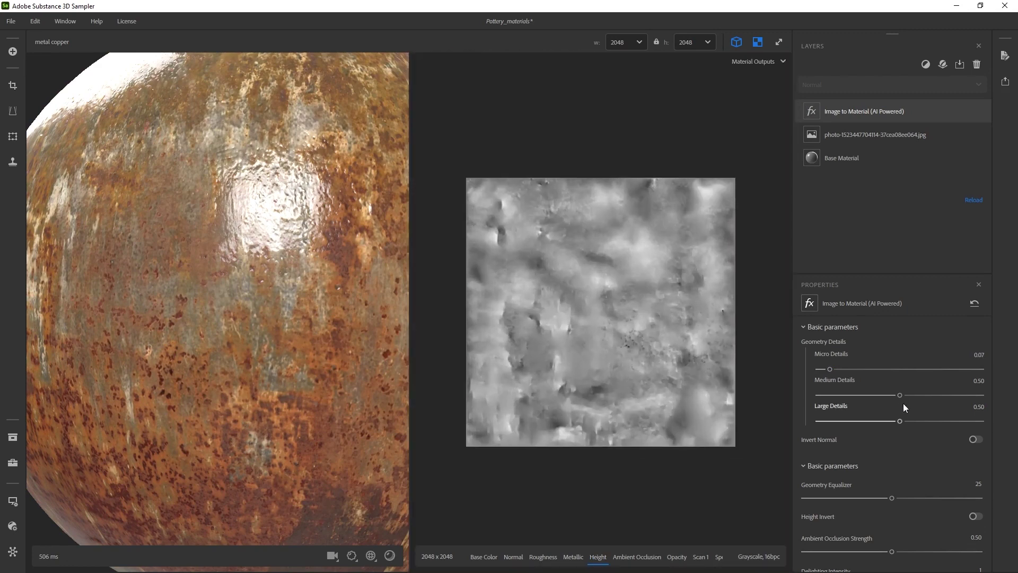
left_click_drag(900, 395, 877, 398)
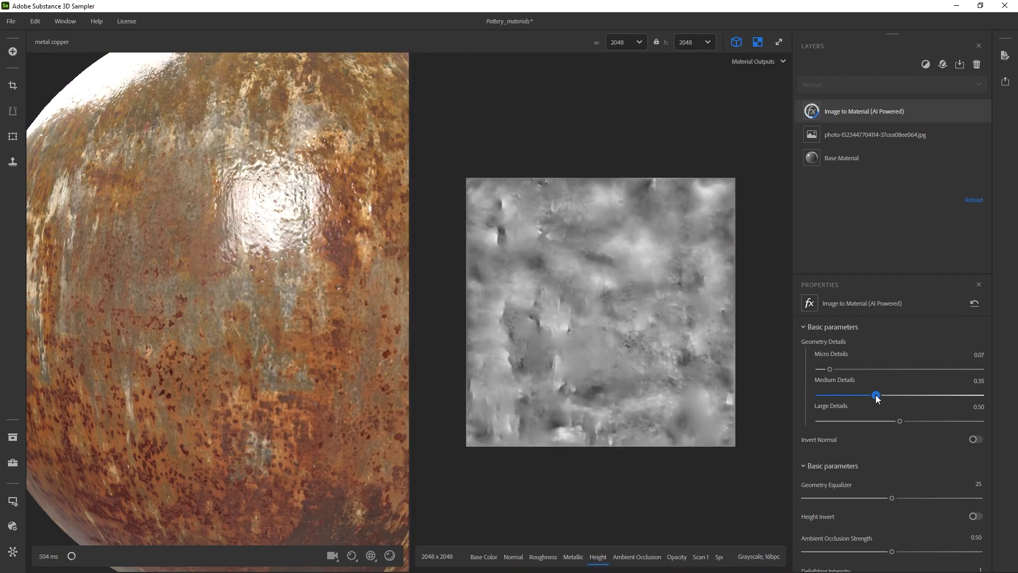
left_click(866, 421)
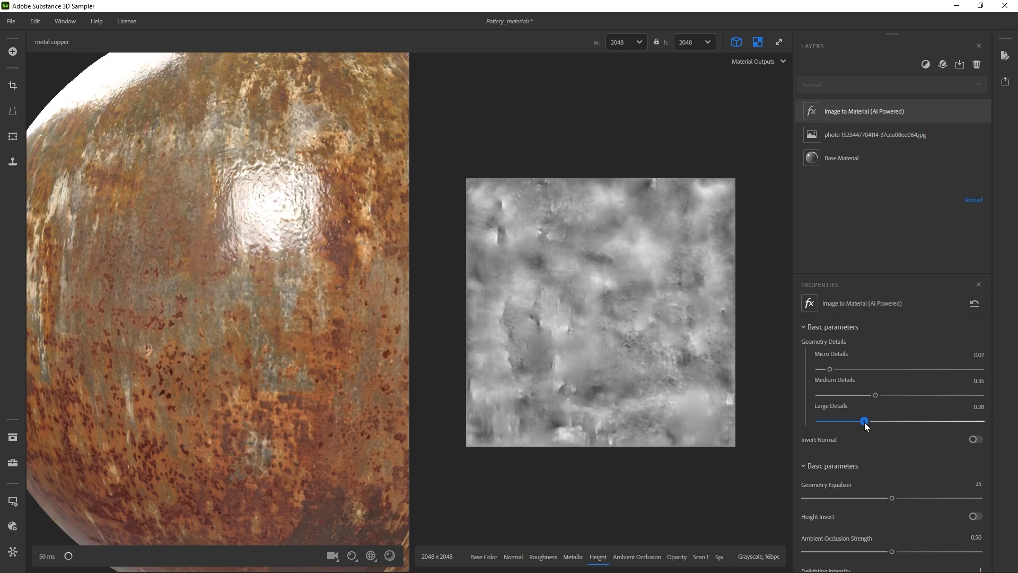
scroll(256, 276, "down", 5)
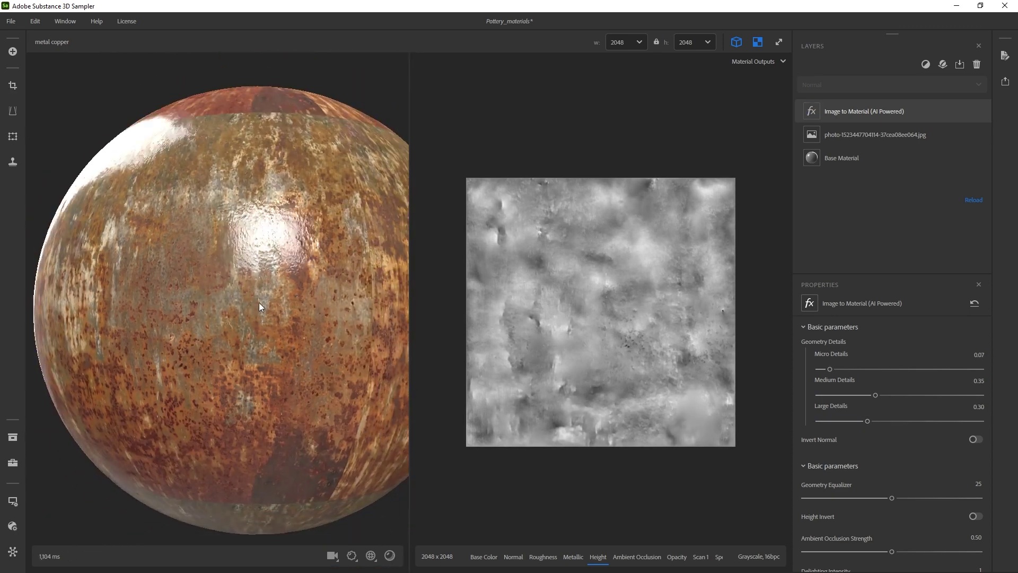
mouse_move(259, 303)
left_mouse_down()
mouse_move(322, 303)
mouse_move(301, 285)
mouse_move(237, 274)
mouse_move(254, 286)
left_mouse_up()
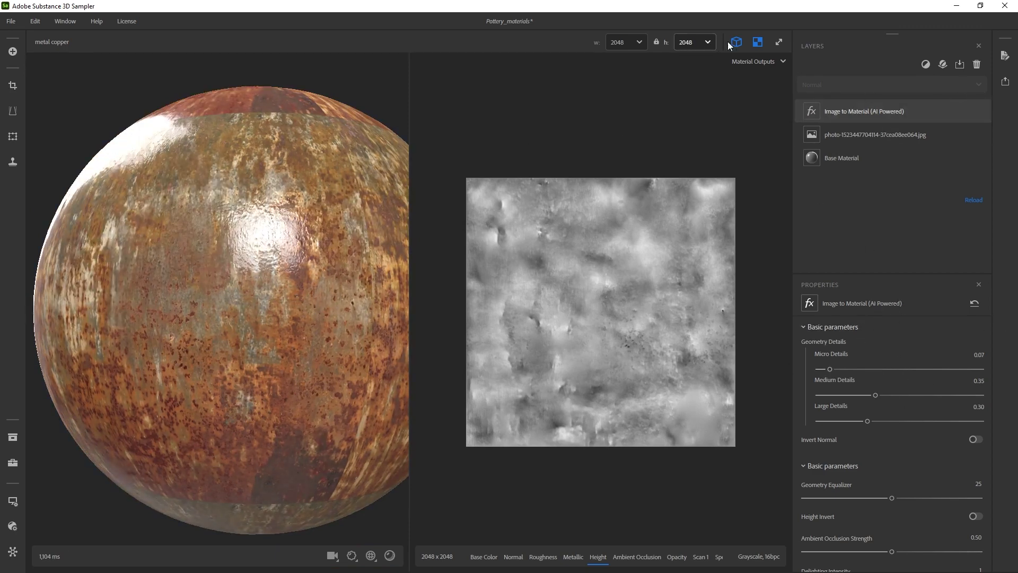
- Hide the 2D outputs and add a Transform filter on top of the Image to Material layer
left_click(758, 42)
middle_click_drag(482, 238, 226, 244)
middle_click_drag(432, 262, 305, 187)
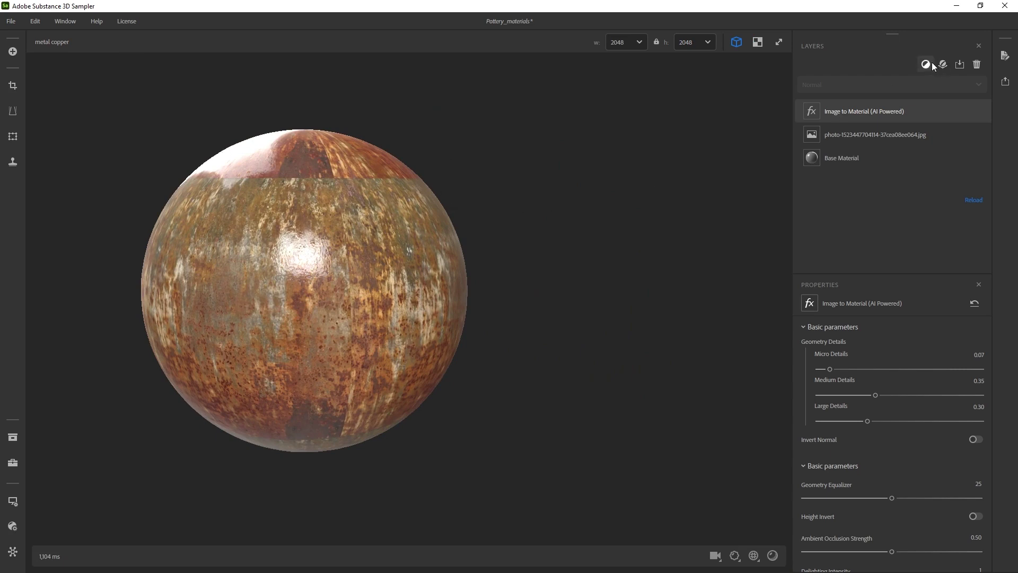
type("tran")
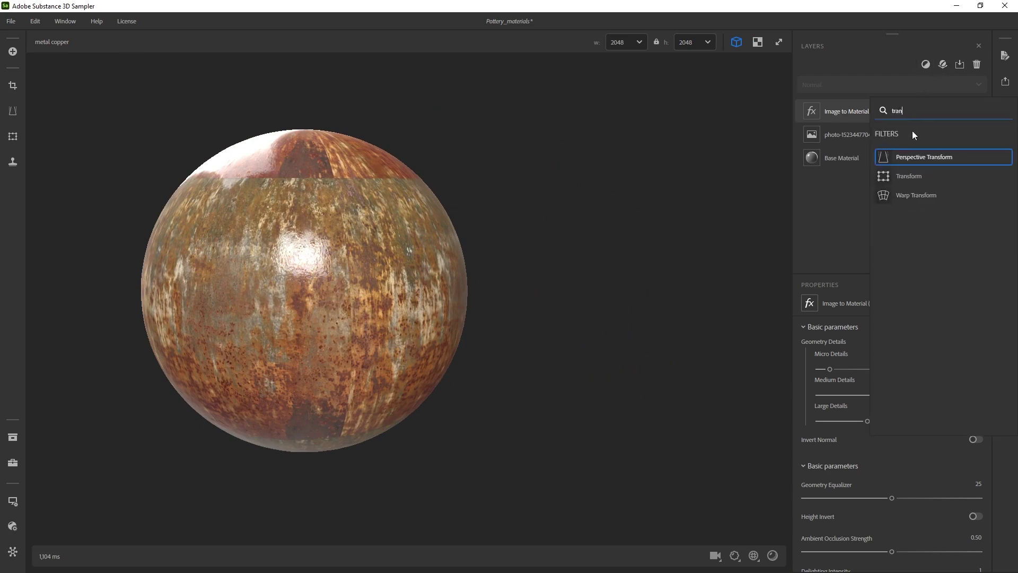
left_click(912, 178)
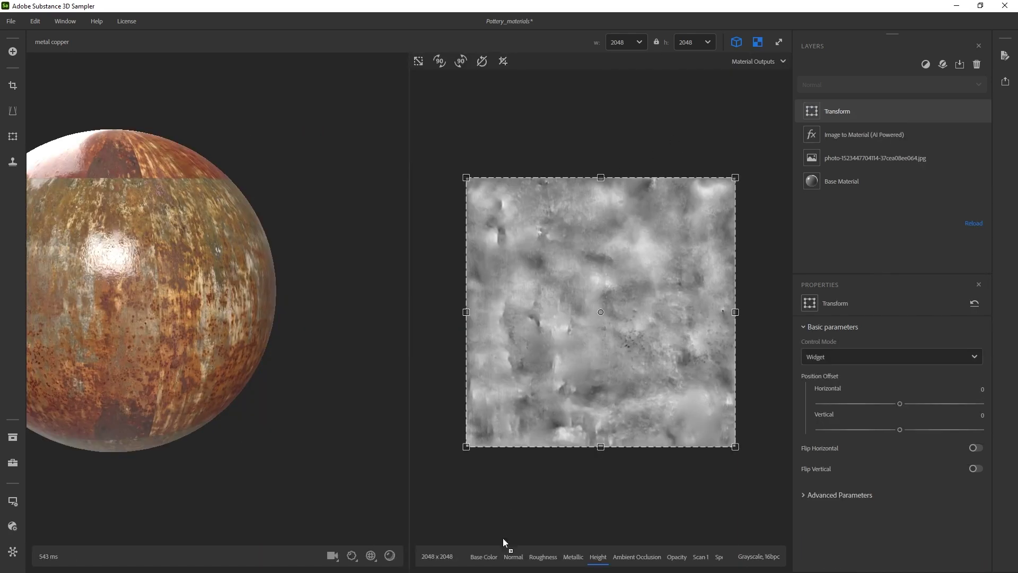
- Show the Base Color output and enlarge the Transform frame beyond the image edges, mostly in width
left_click(482, 557)
scroll(186, 232, "down", 5)
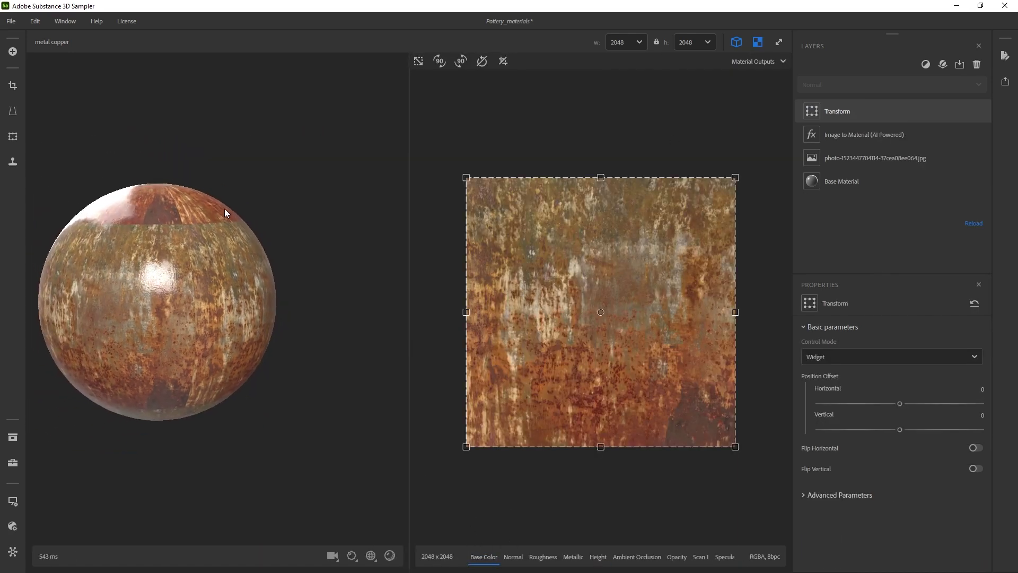
scroll(667, 286, "down", 3)
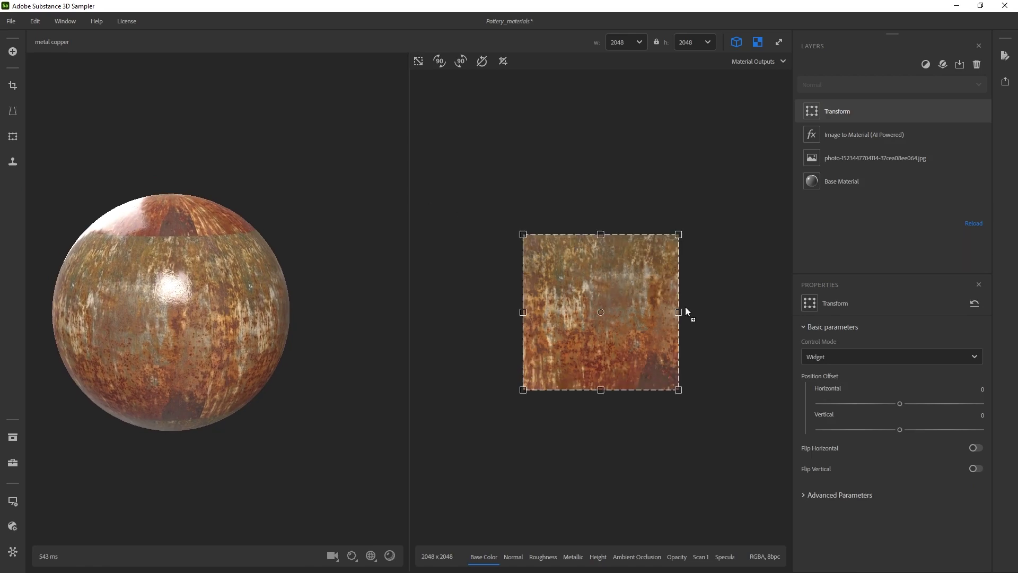
left_click_drag(687, 313, 675, 377)
left_click_drag(704, 226, 743, 284)
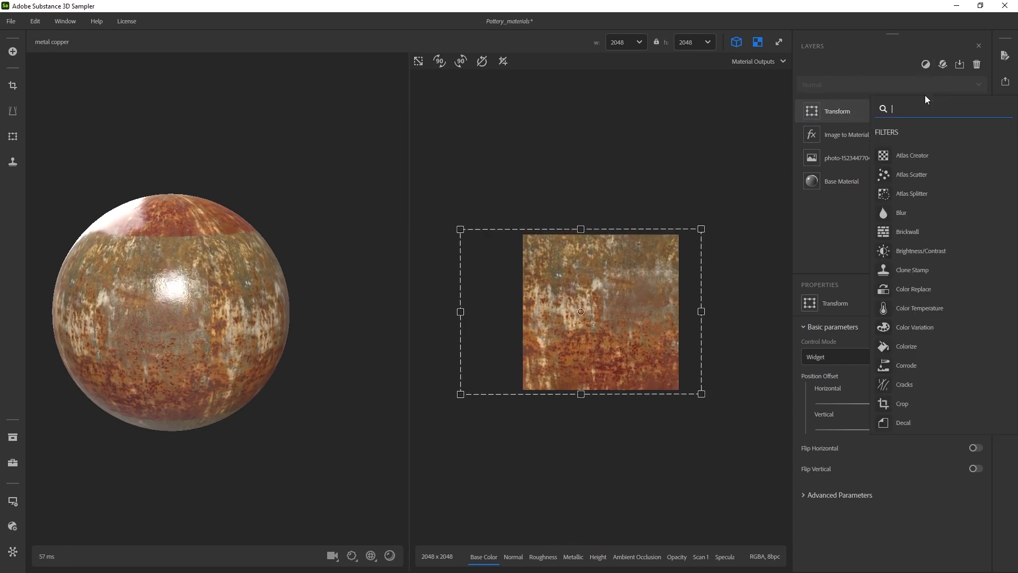
- Add a Tiling filter above the Transform layer
type("tile")
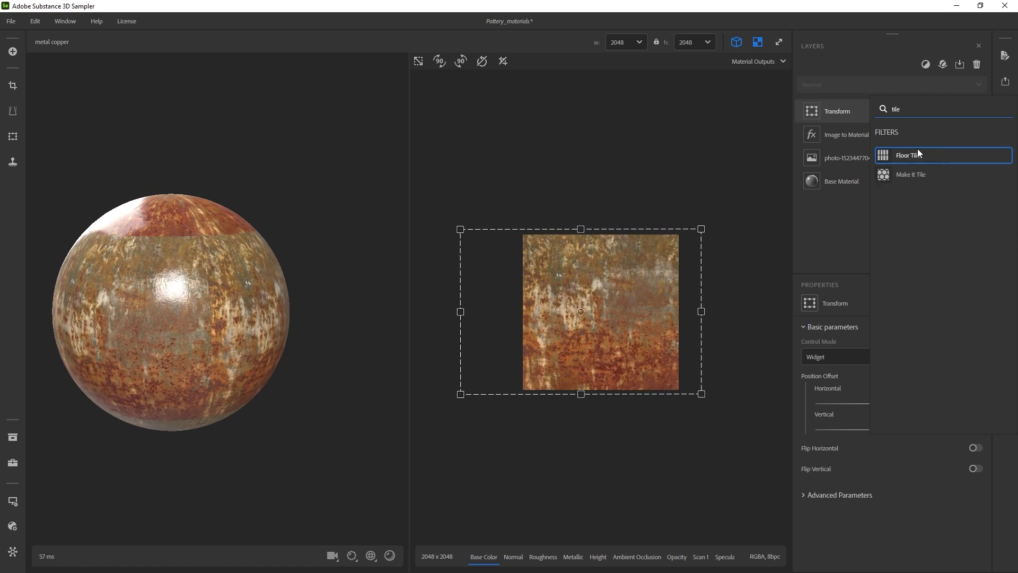
key("BackSpace")
key("BackSpace")
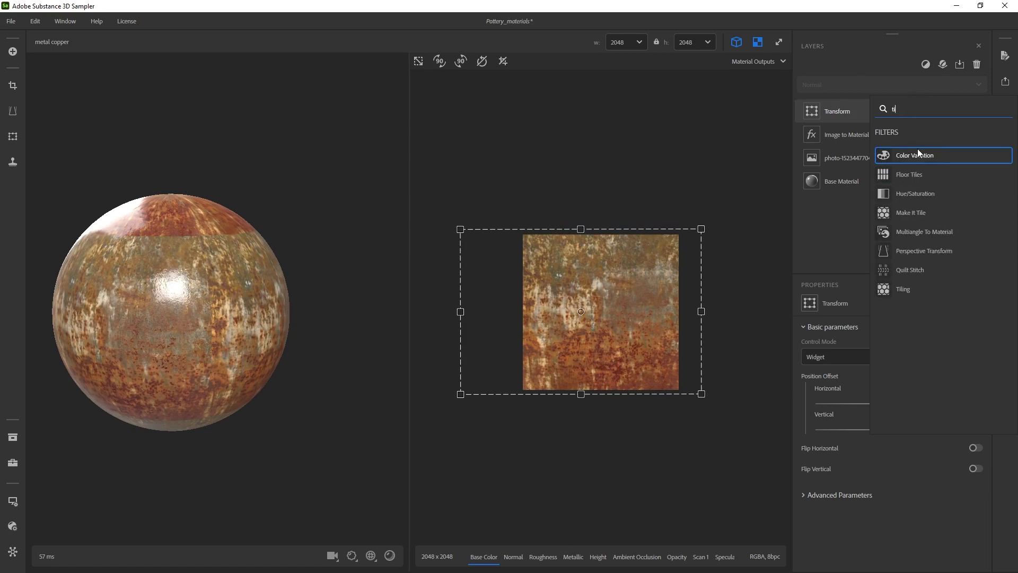
left_click(910, 289)
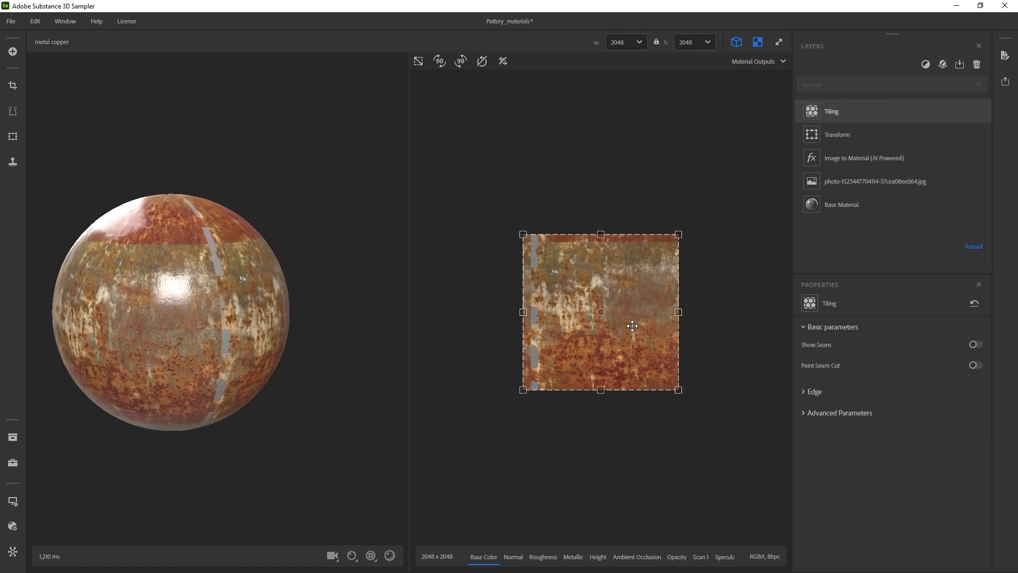
- Set the Tiling edge Threshold to 0.13 and Blur to 0.11, and shrink the tiling frame inside the image borders
scroll(632, 325, "up", 3)
left_click_drag(221, 396, 279, 307)
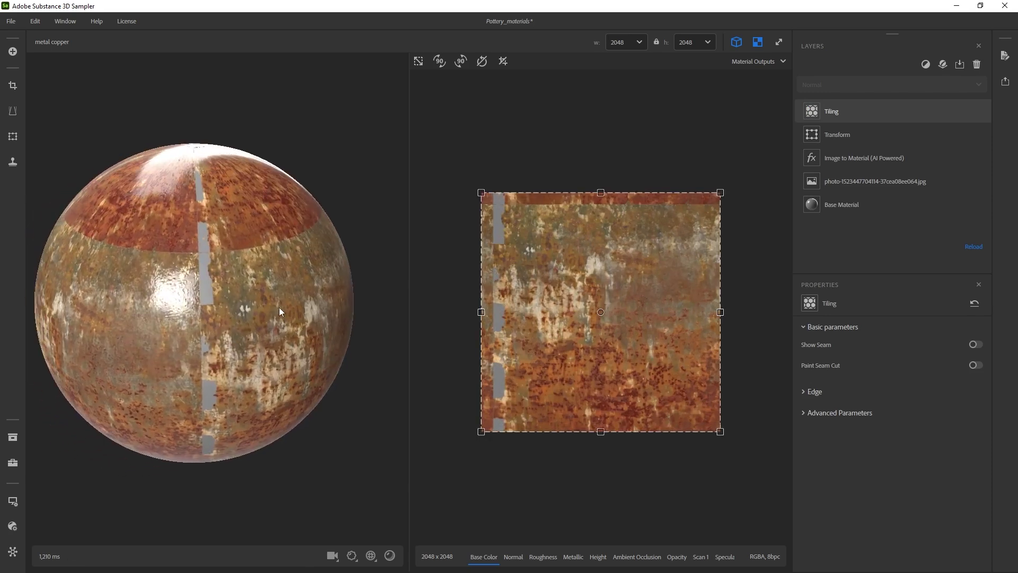
left_click(851, 391)
scroll(857, 419, "down", 3)
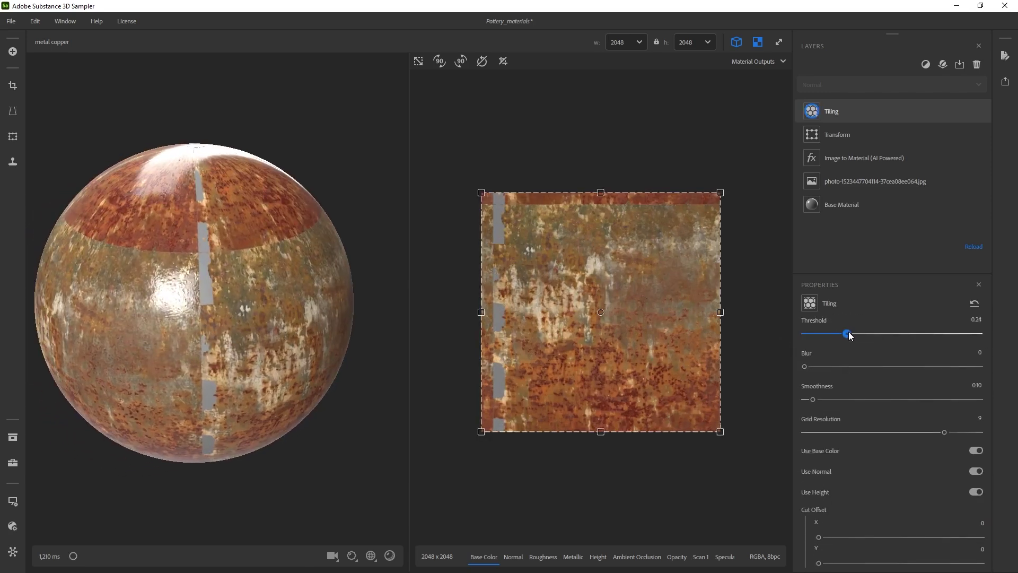
left_click_drag(848, 334, 827, 334)
left_click_drag(804, 367, 818, 368)
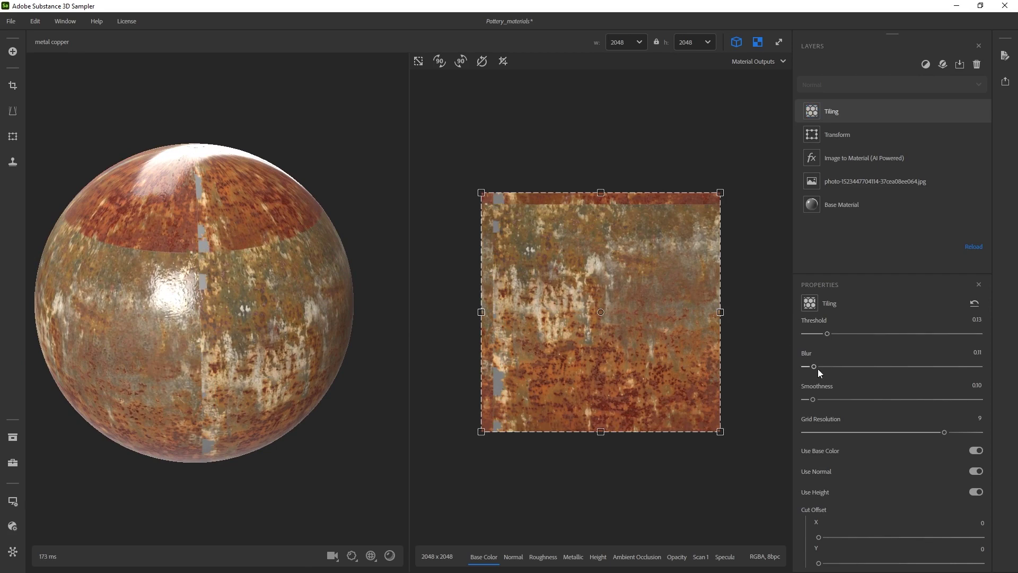
left_click_drag(481, 193, 515, 237)
left_click_drag(601, 301, 584, 288)
- Set the Tiling edge Smoothness to 0.16, Grid Resolution to 8 and Blur to 0.68
left_click_drag(813, 399, 818, 399)
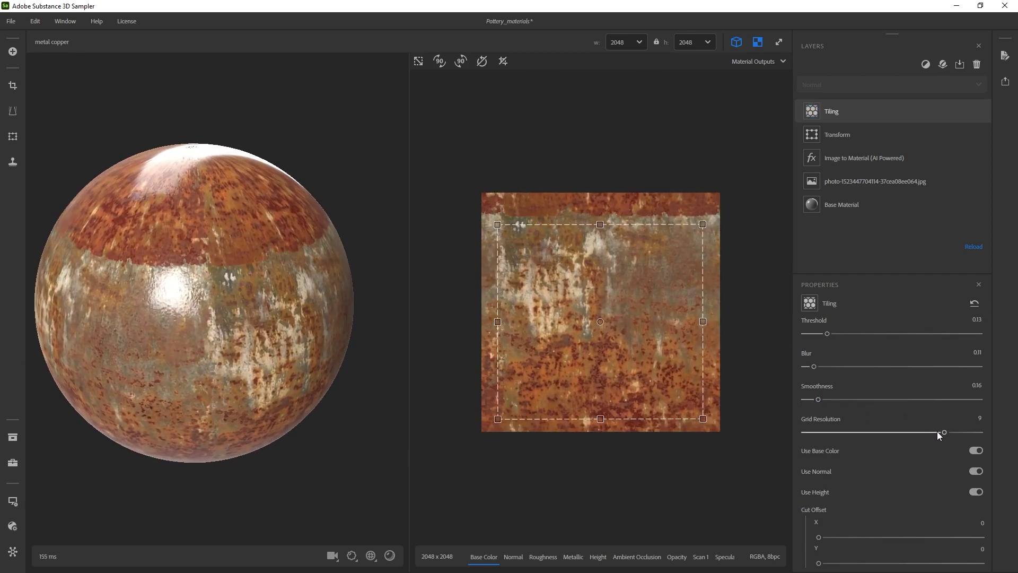
left_click_drag(938, 434, 931, 432)
left_click_drag(815, 367, 864, 366)
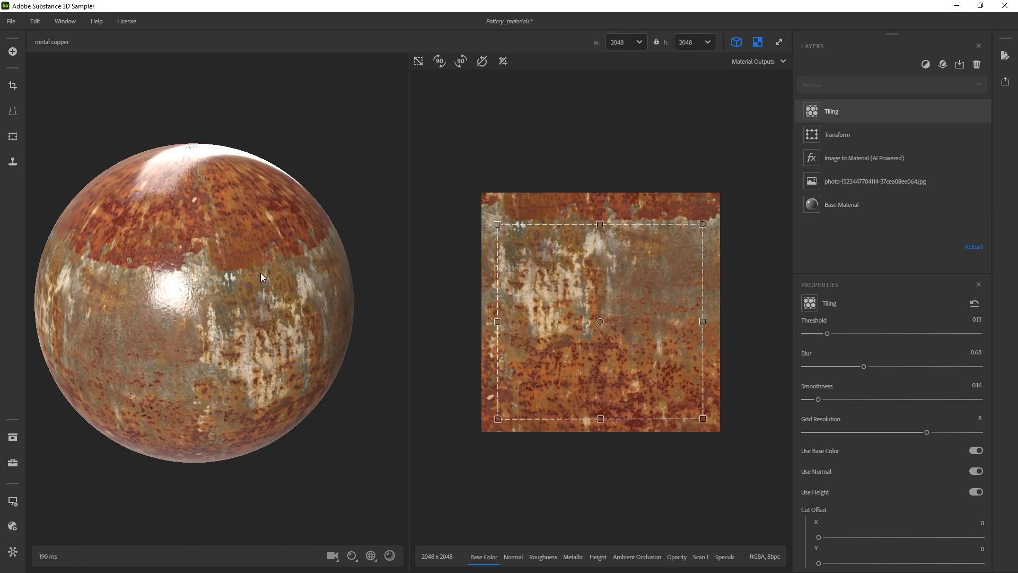
left_click_drag(261, 276, 241, 255)
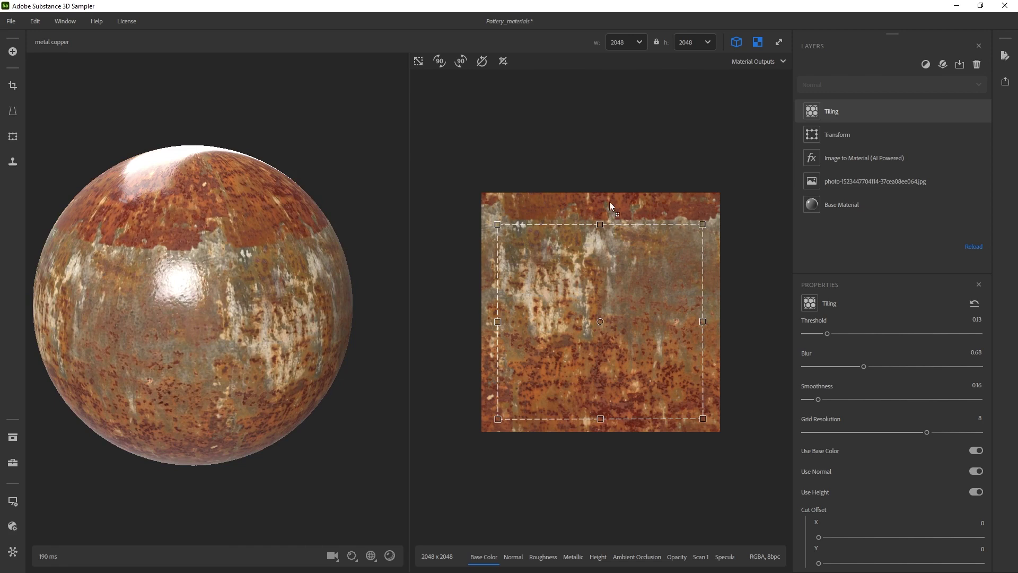
- Add a Make It Tile filter above the Tiling layer
scroll(920, 336, "up", 5)
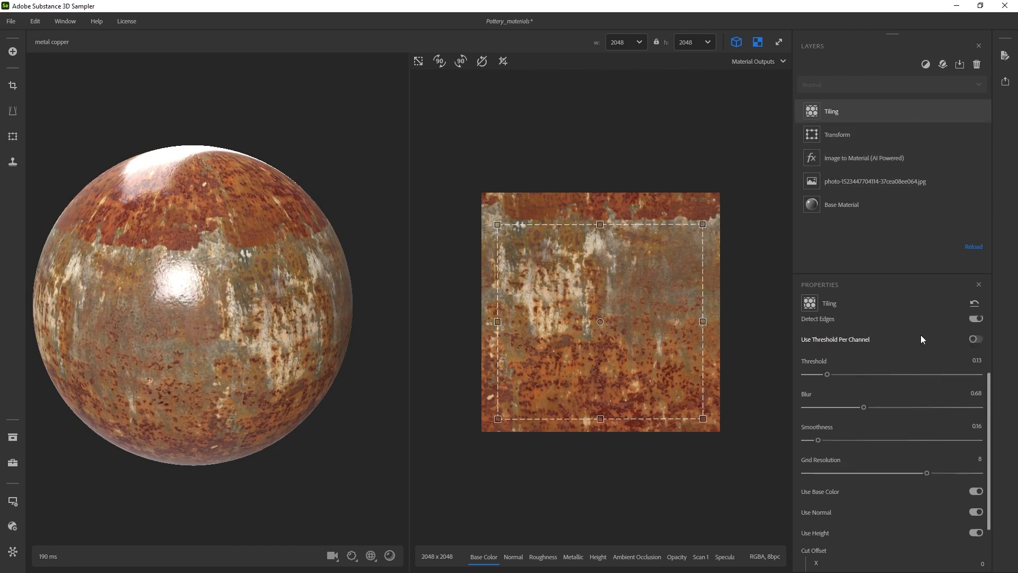
left_click(926, 64)
type("make")
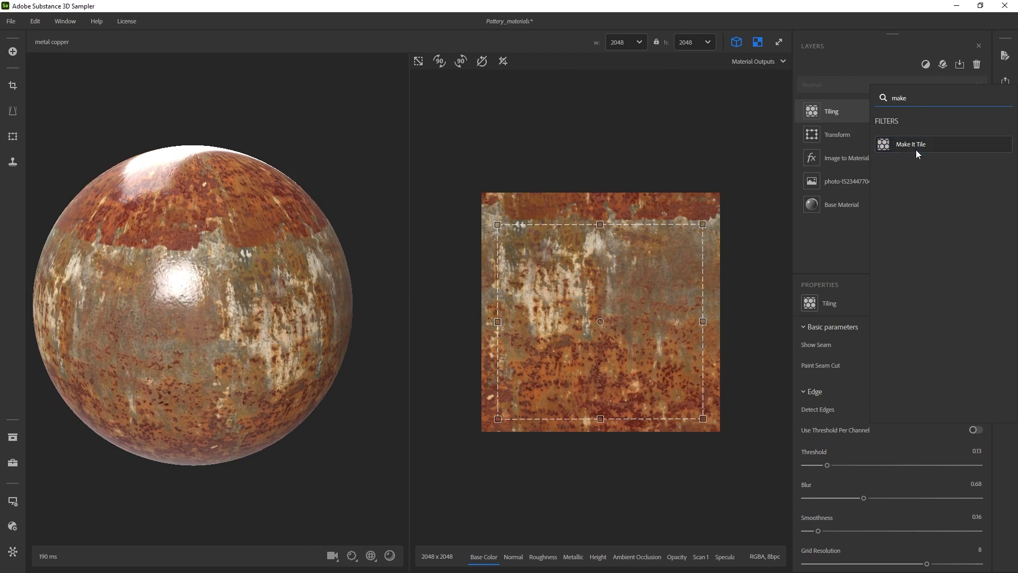
left_click(916, 150)
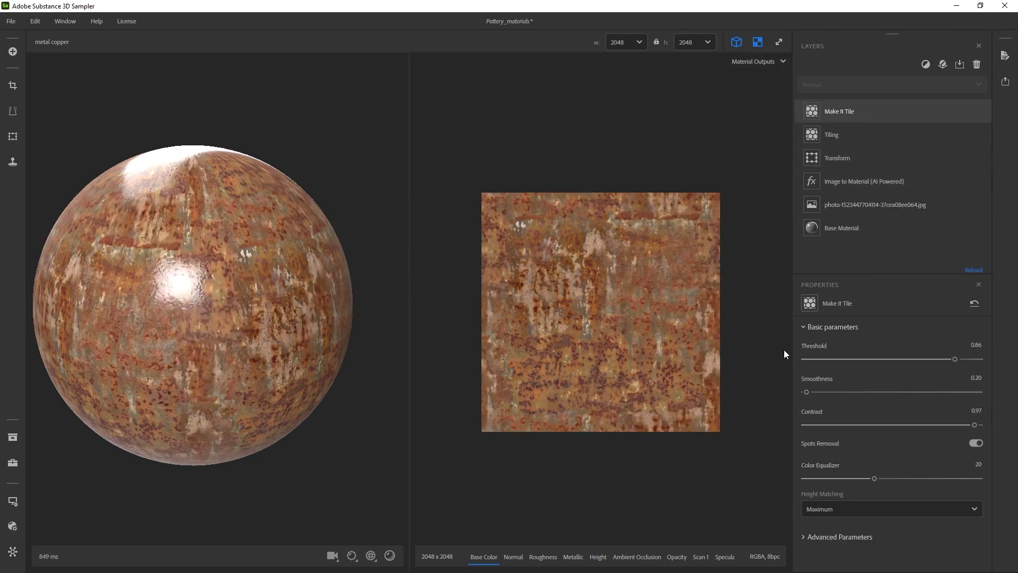
- Set the Make It Tile Threshold to 0.80, Smoothness to 5.33 and Contrast to 0.58
mouse_move(954, 359)
left_mouse_down()
mouse_move(931, 364)
mouse_move(944, 364)
left_mouse_up()
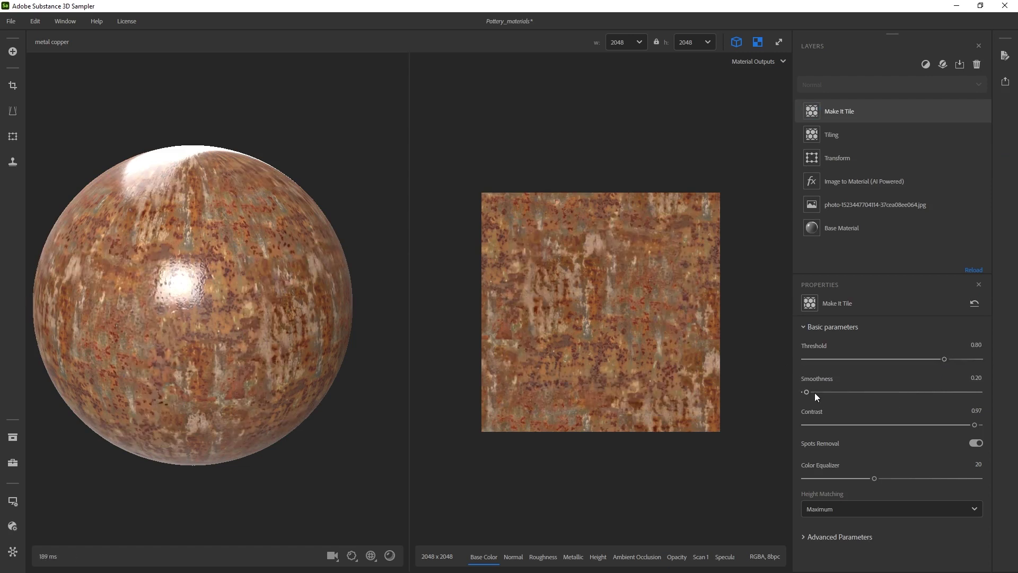
left_click_drag(815, 392, 863, 392)
left_click_drag(965, 424, 906, 425)
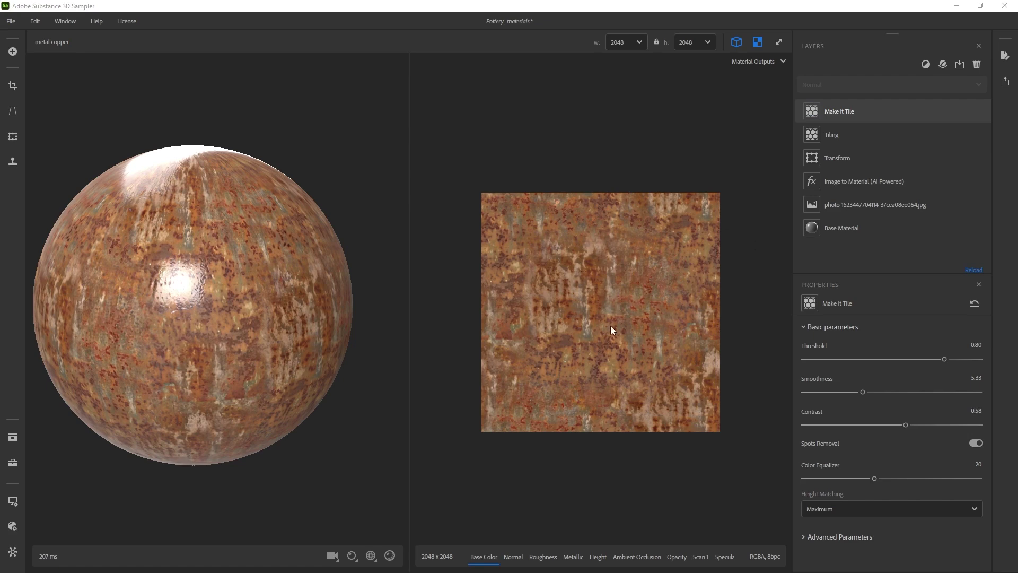
- Hide the Make It Tile layer and add a Clone Stamp filter above it
left_click(984, 110)
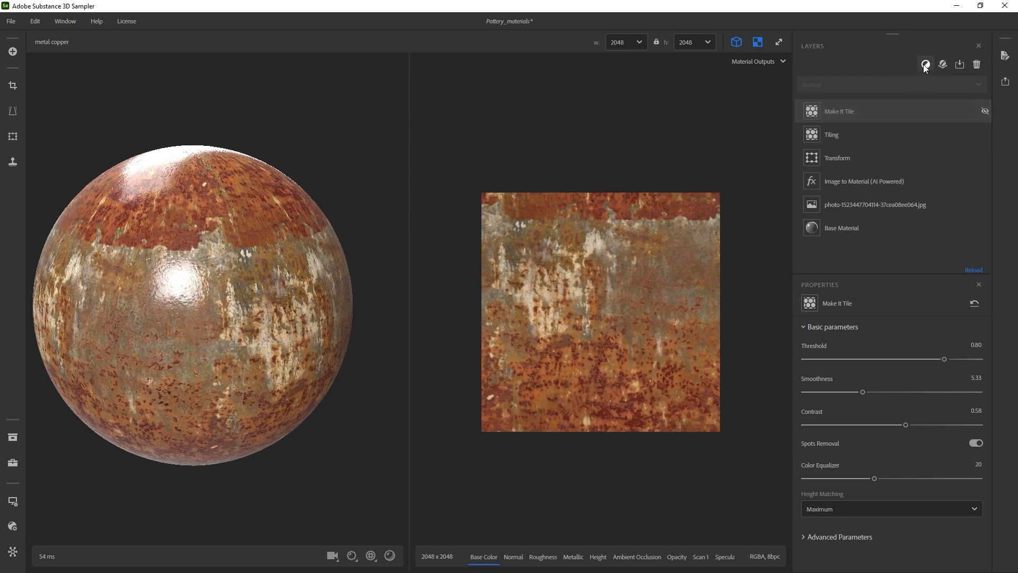
key("space")
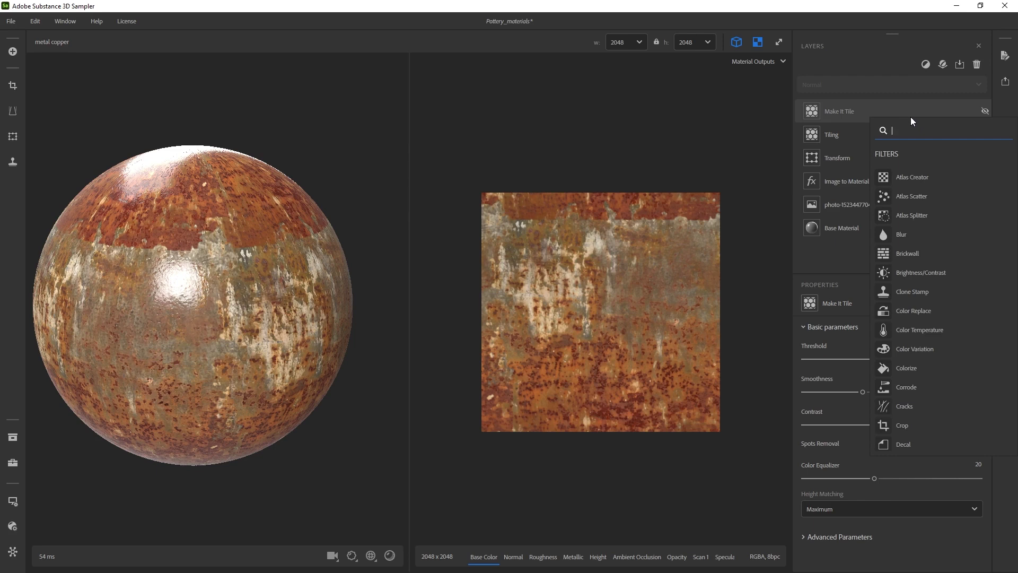
type("c")
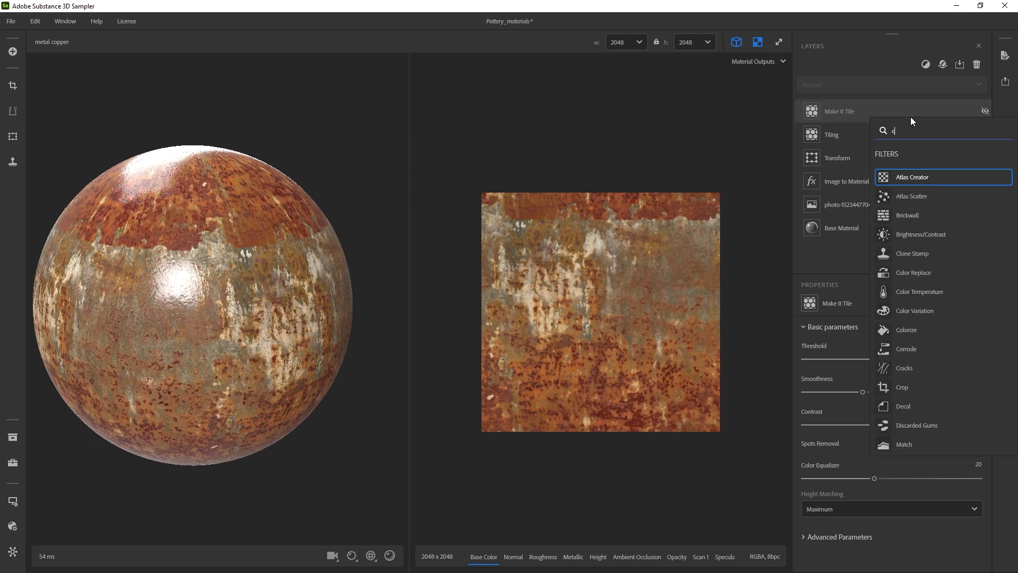
type("lo")
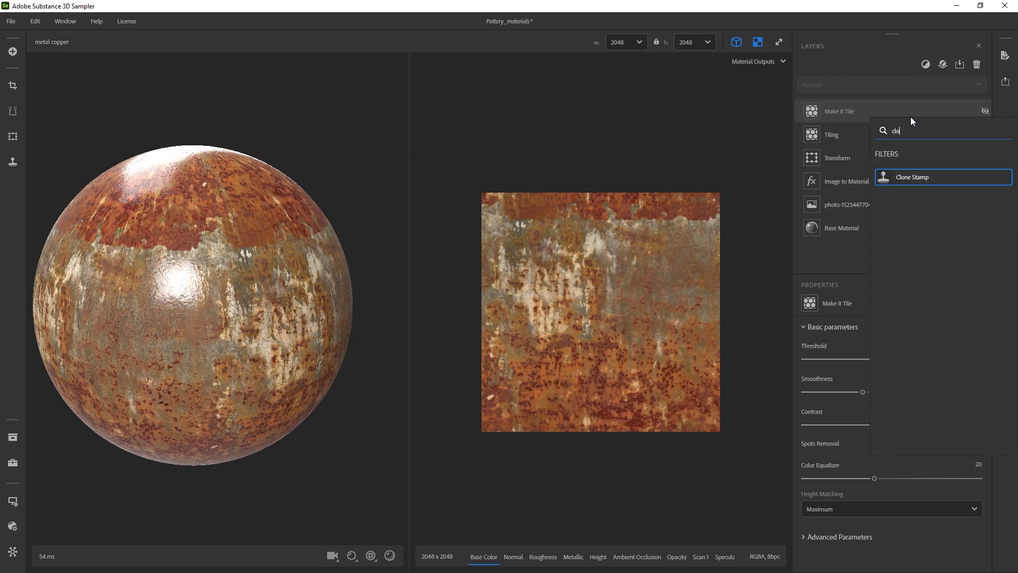
left_click(913, 182)
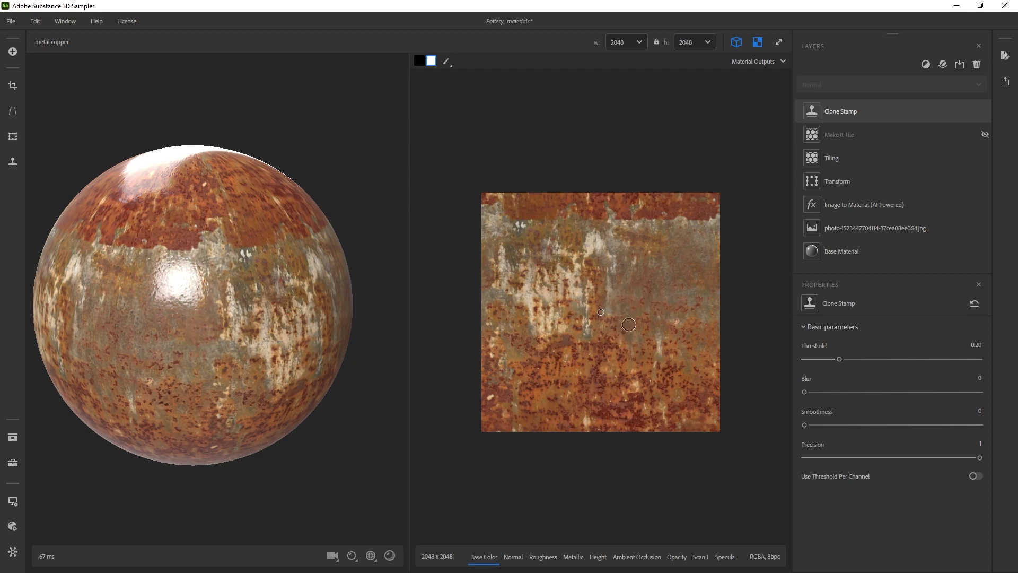
- Paint clone strokes of the rusty texture over the grey and white patches in the upper and middle parts of the image
scroll(620, 315, "up", 5)
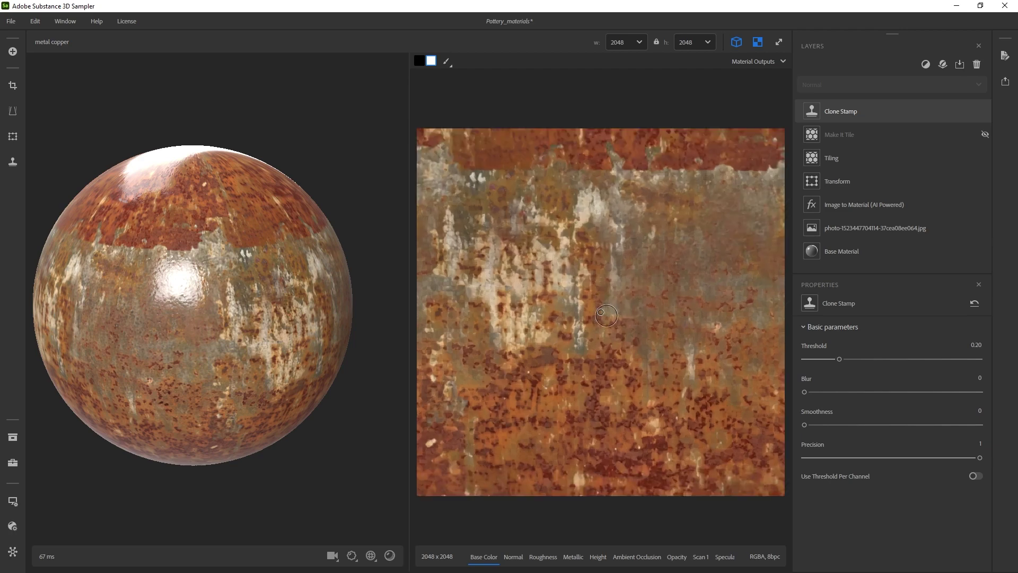
scroll(602, 310, "down", 2)
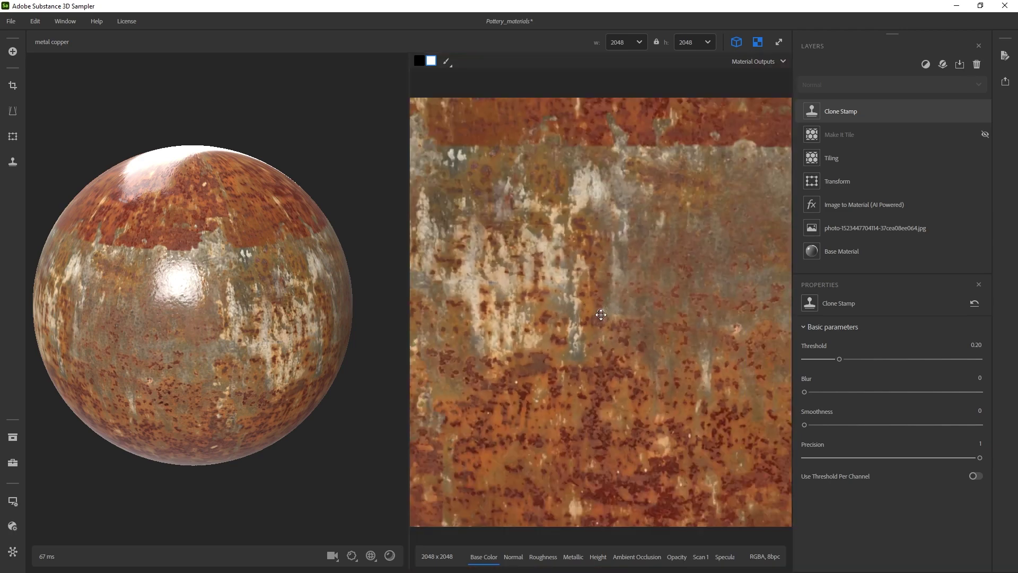
scroll(603, 311, "down", 2)
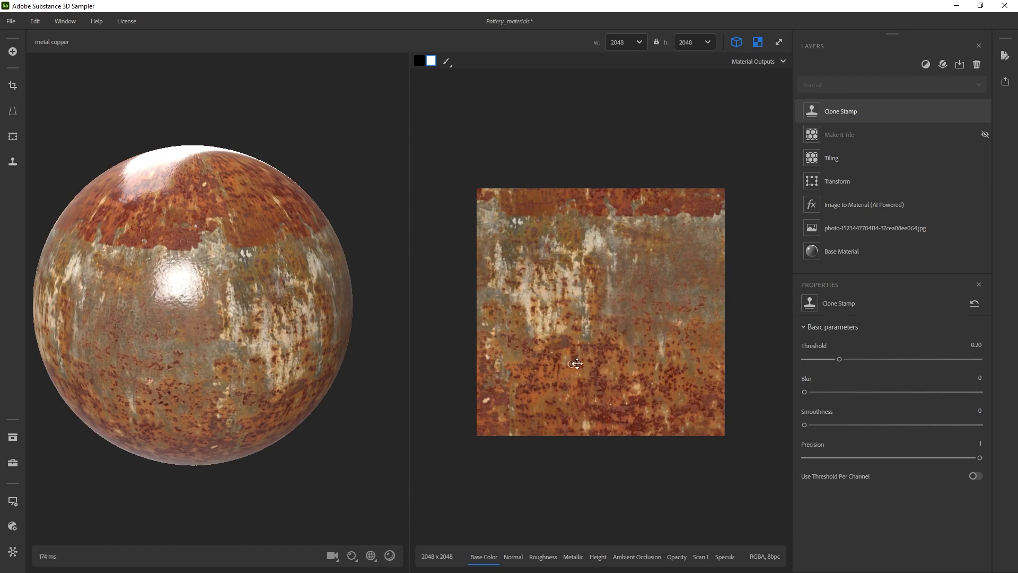
scroll(572, 364, "up", 2)
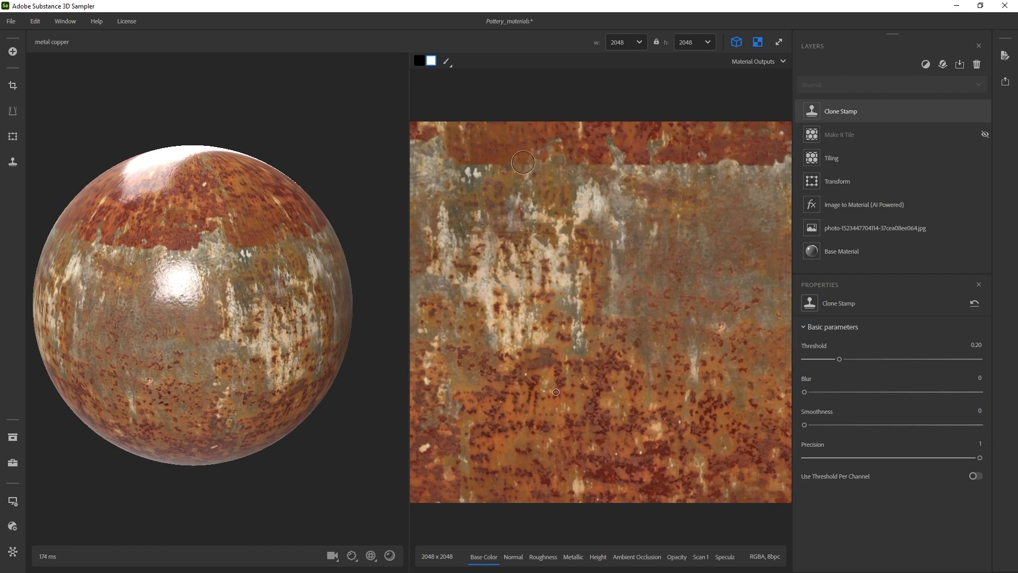
mouse_move(541, 178)
left_mouse_down()
mouse_move(510, 156)
mouse_move(531, 162)
left_mouse_up()
mouse_move(602, 175)
left_mouse_down()
mouse_move(605, 159)
mouse_move(588, 175)
left_mouse_up()
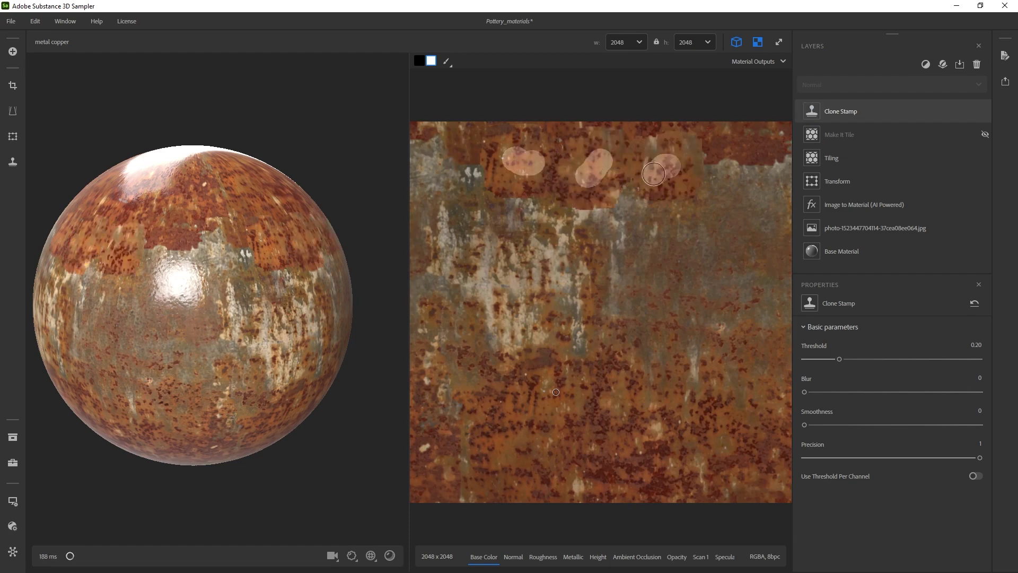
mouse_move(650, 175)
left_mouse_down()
mouse_move(671, 159)
mouse_move(739, 164)
mouse_move(727, 180)
left_mouse_up()
left_click_drag(451, 165, 467, 186)
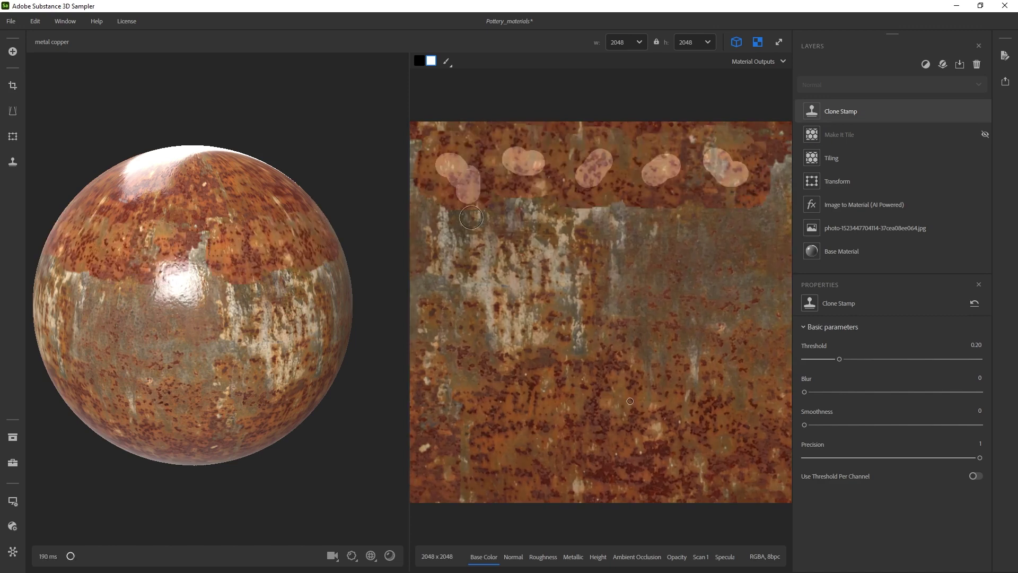
left_click_drag(469, 223, 472, 239)
left_click_drag(533, 194, 547, 204)
key("space")
key("Escape")
scroll(716, 242, "down", 2)
left_click_drag(716, 233, 734, 201)
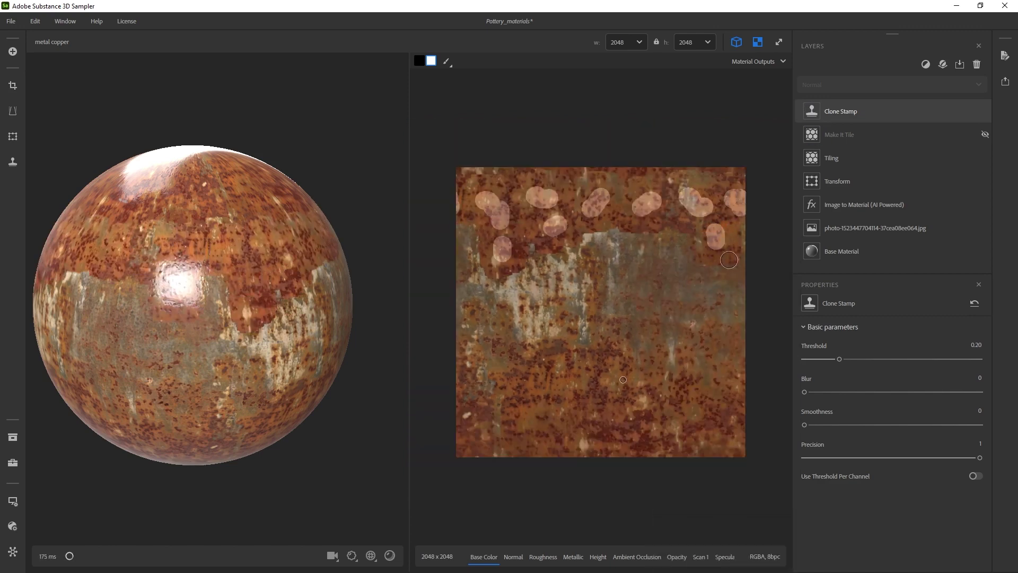
left_click_drag(732, 265, 740, 334)
mouse_move(607, 222)
left_mouse_down()
mouse_move(488, 329)
mouse_move(578, 302)
left_mouse_up()
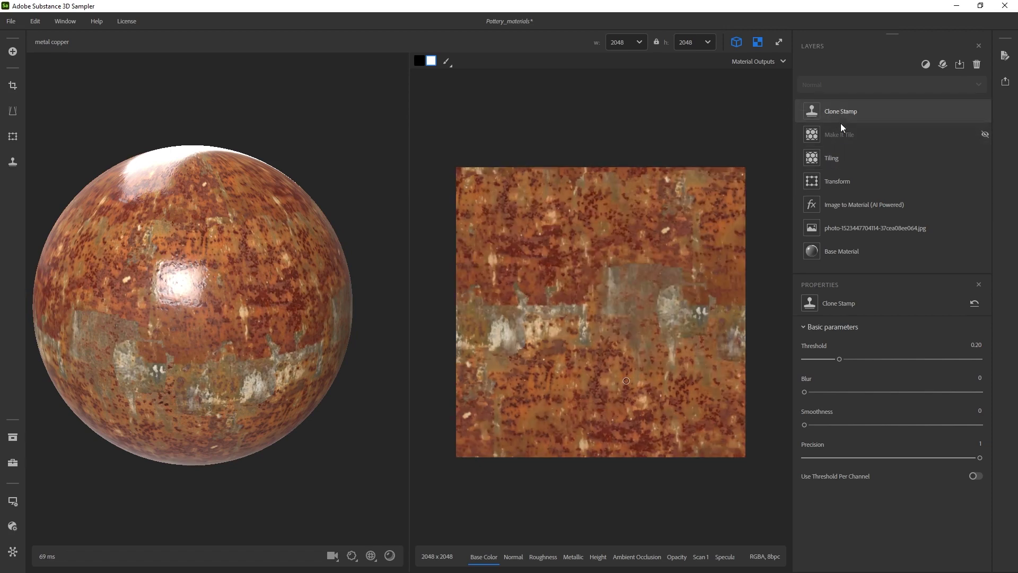
- Move the Clone Stamp layer below Make It Tile and make the Make It Tile layer visible again
mouse_move(843, 121)
left_mouse_down()
mouse_move(841, 144)
mouse_move(863, 144)
left_mouse_up()
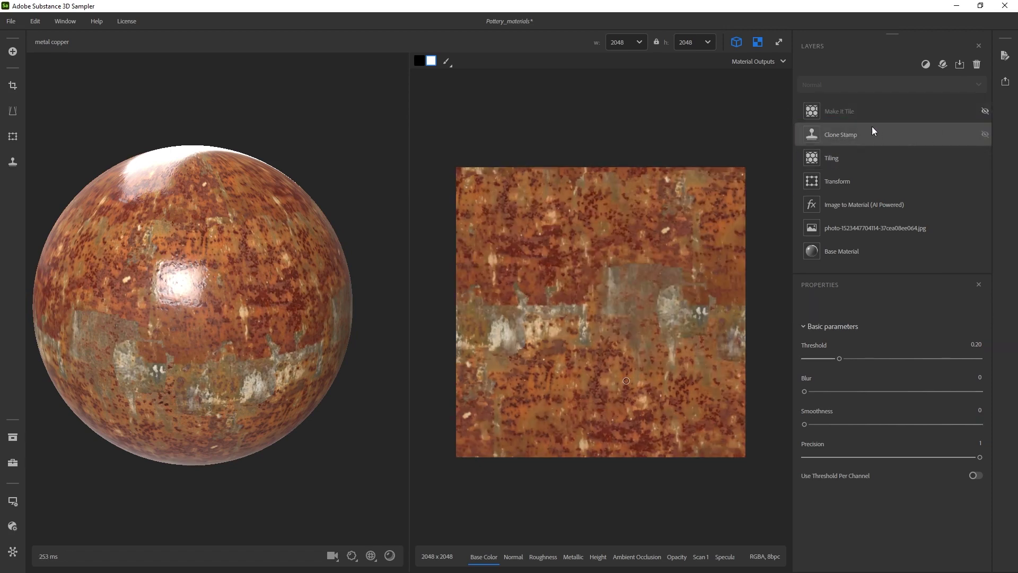
left_click(984, 111)
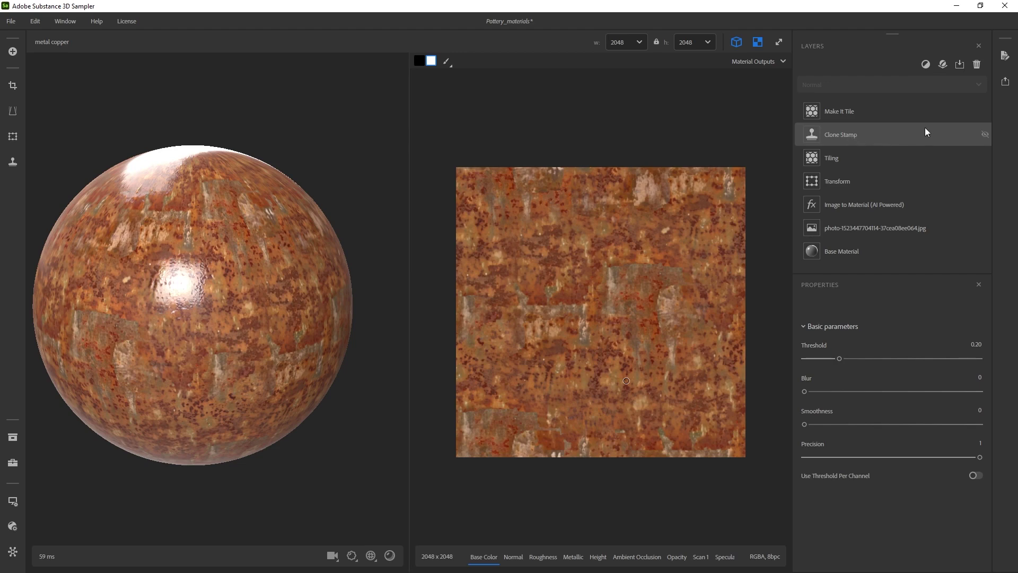
- Delete the Clone Stamp layer from the layer stack
left_click(882, 140)
key("Delete")
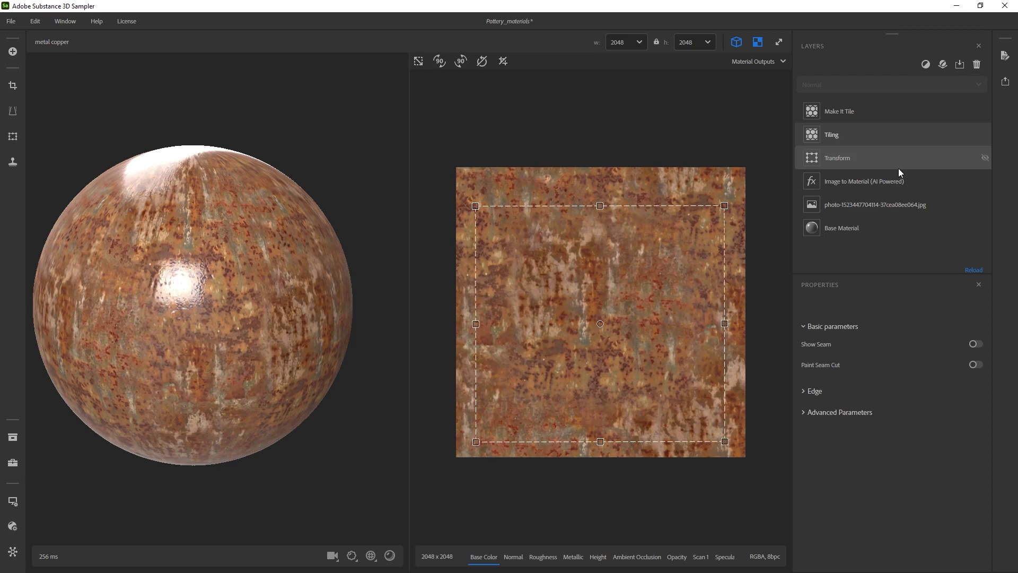
- Add a Colorize filter above the Make It Tile layer
left_click(879, 115)
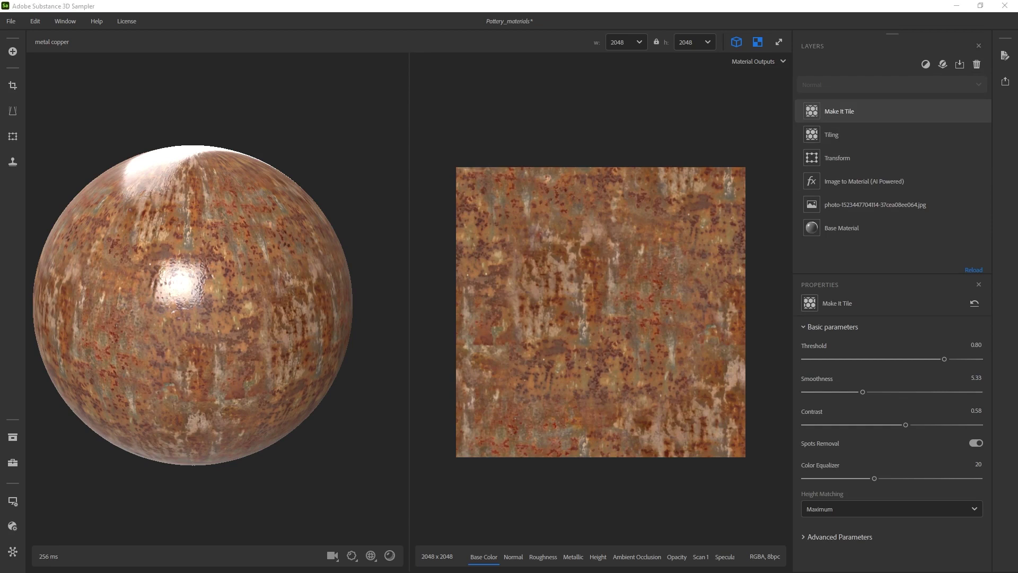
left_click(925, 65)
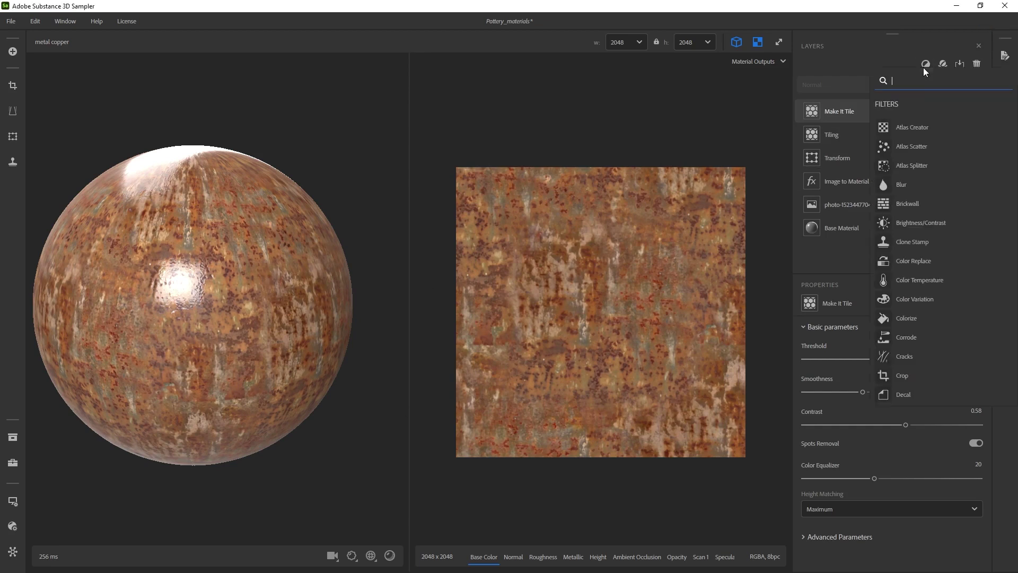
type("colo")
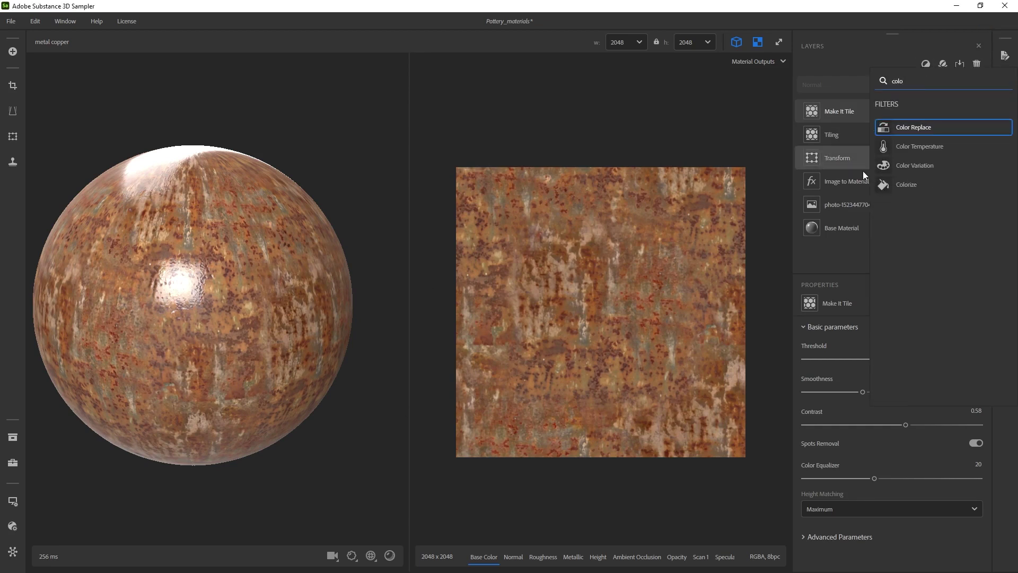
left_click(905, 184)
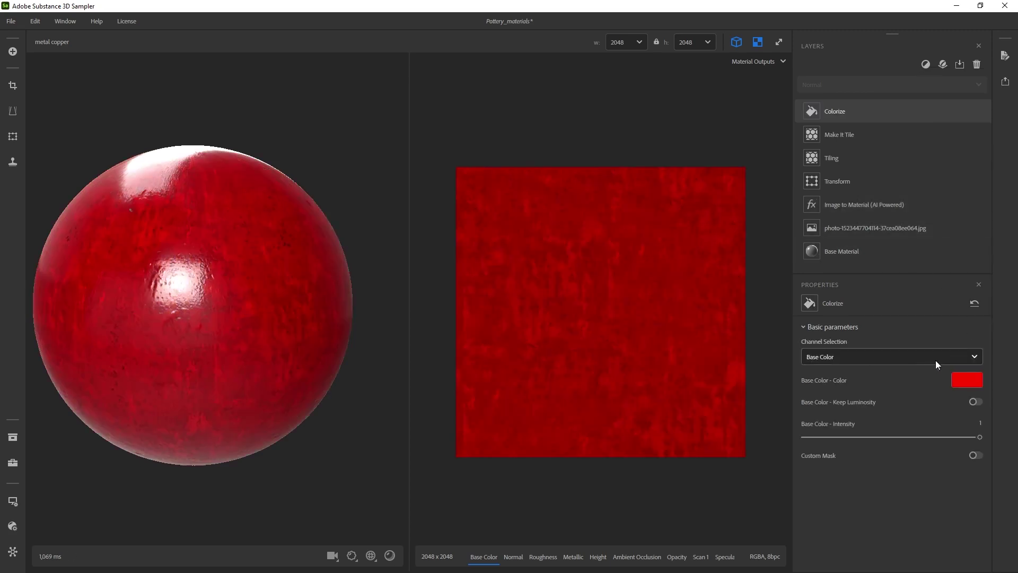
- Set the Colorize filter's base color to the copper orange #bc651e
left_click(964, 386)
left_click(612, 204)
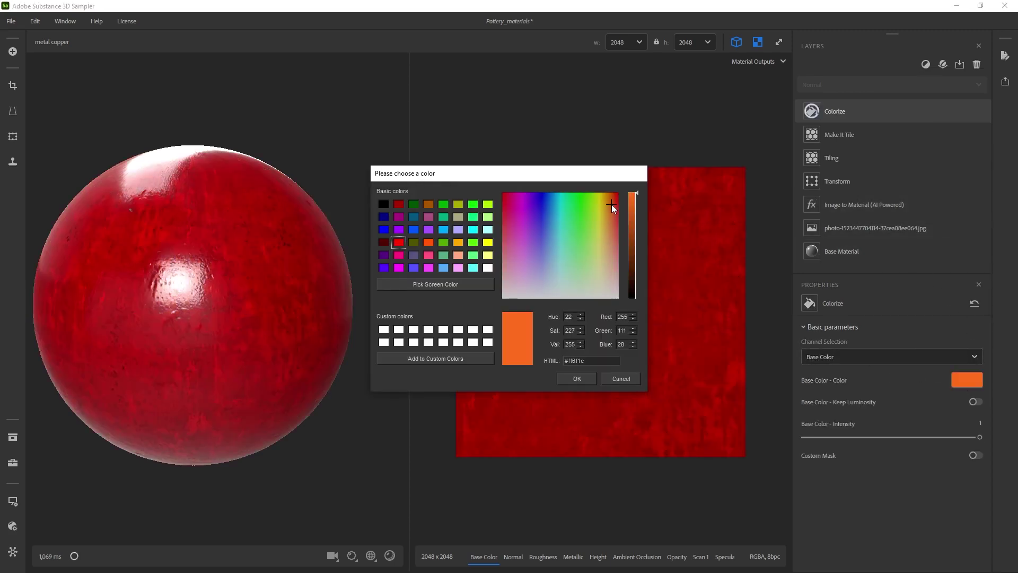
left_click_drag(612, 204, 609, 208)
left_click(636, 253)
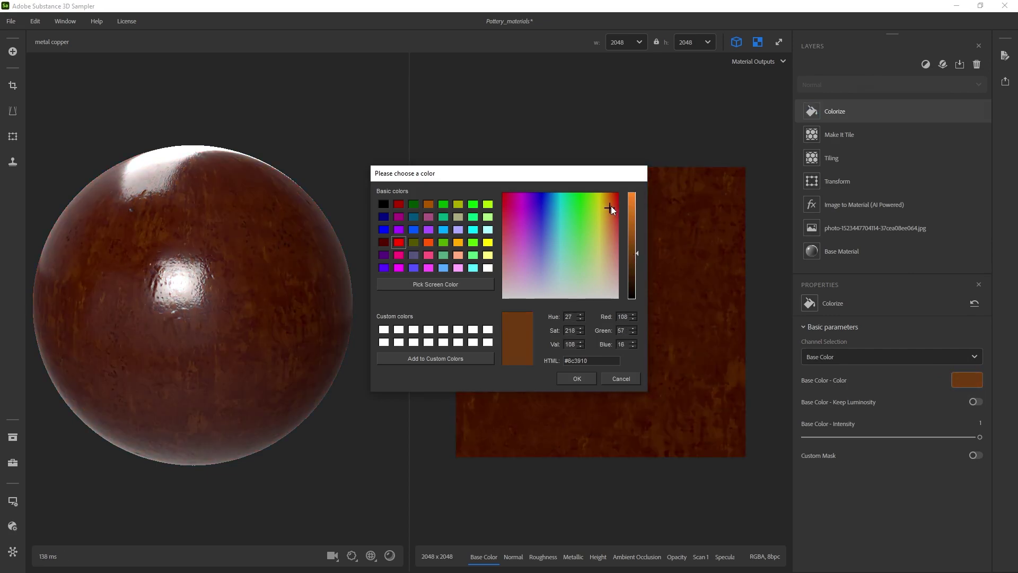
left_click(611, 206)
left_click(636, 246)
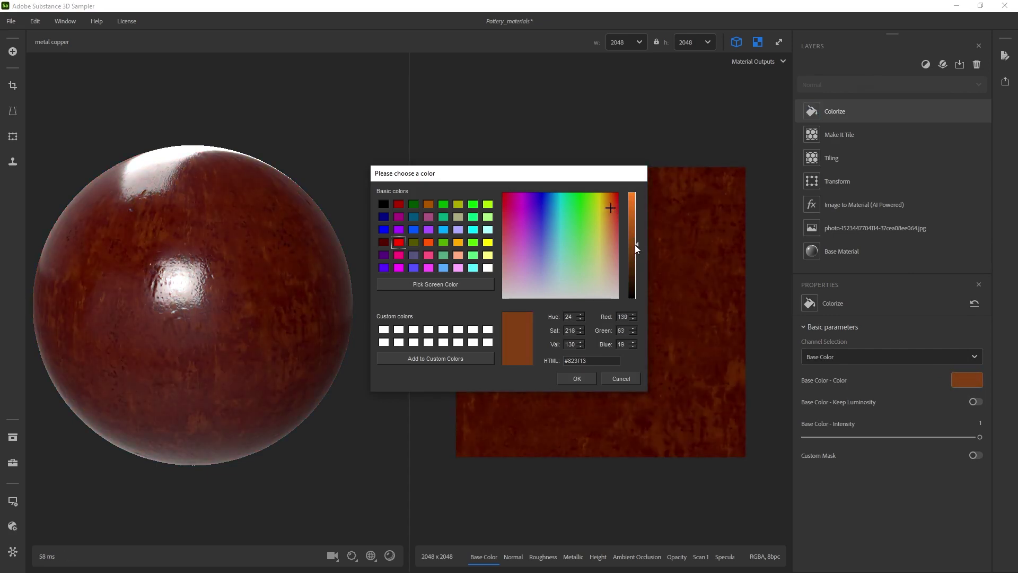
left_click(610, 210)
left_click(632, 220)
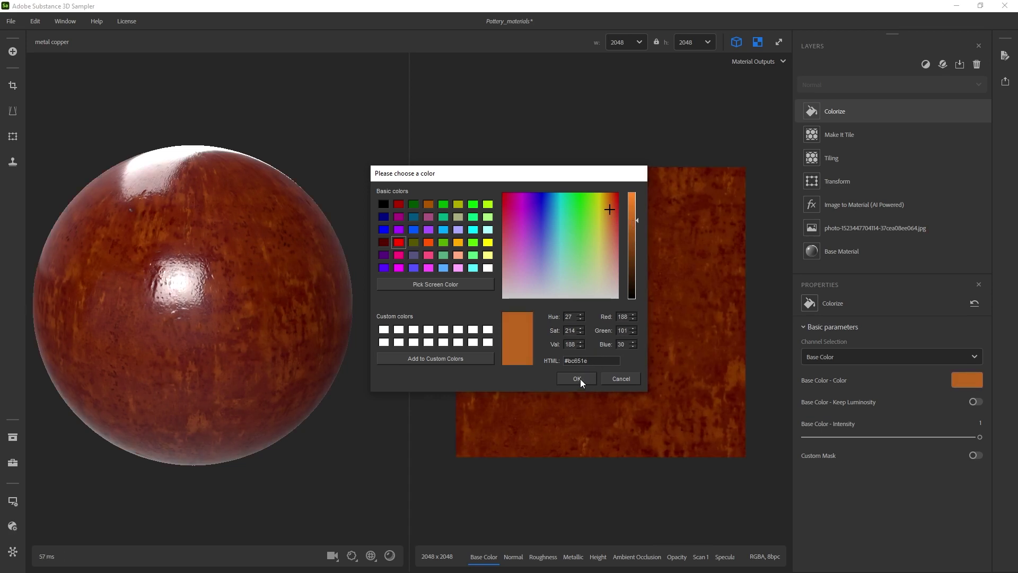
left_click(577, 379)
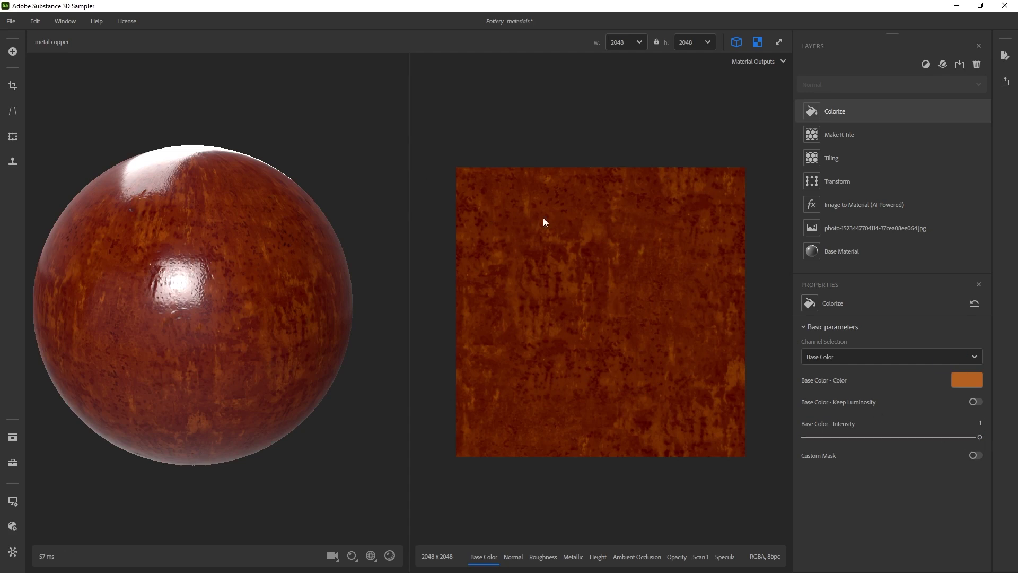
- Set the Colorize base color Intensity to 0.38 and check the result on the preview sphere
left_click(819, 436)
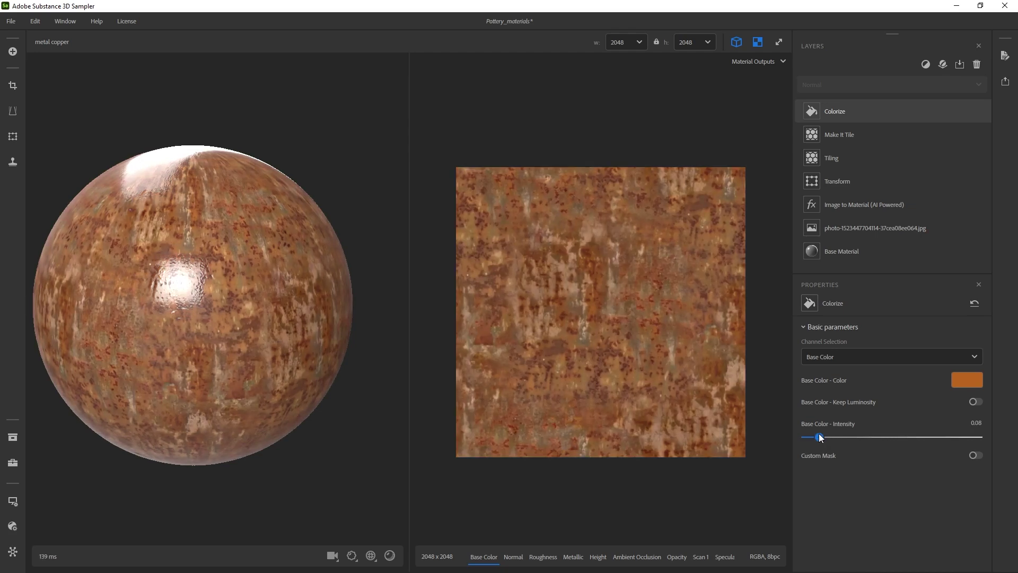
left_click_drag(820, 436, 894, 438)
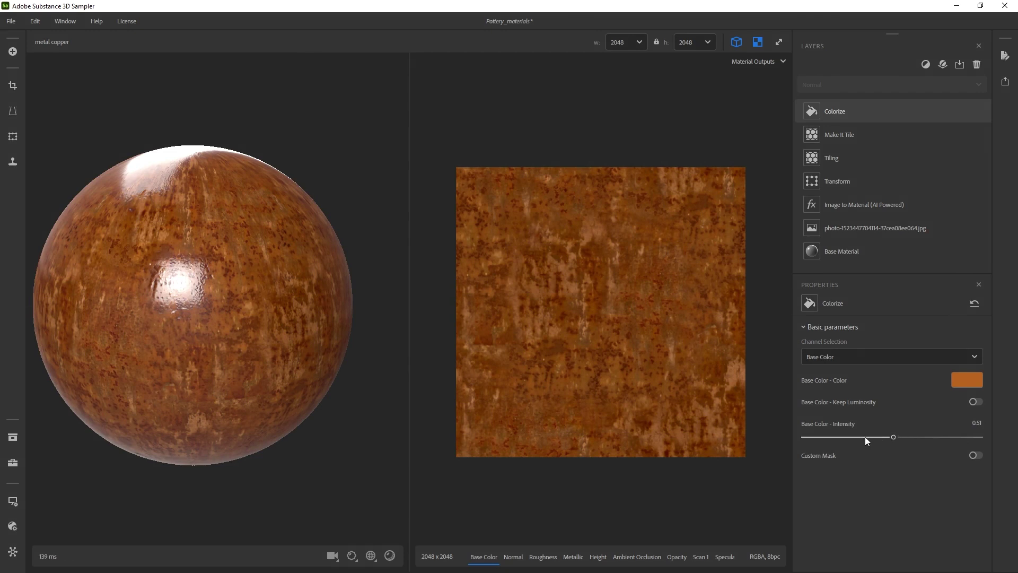
left_click(871, 437)
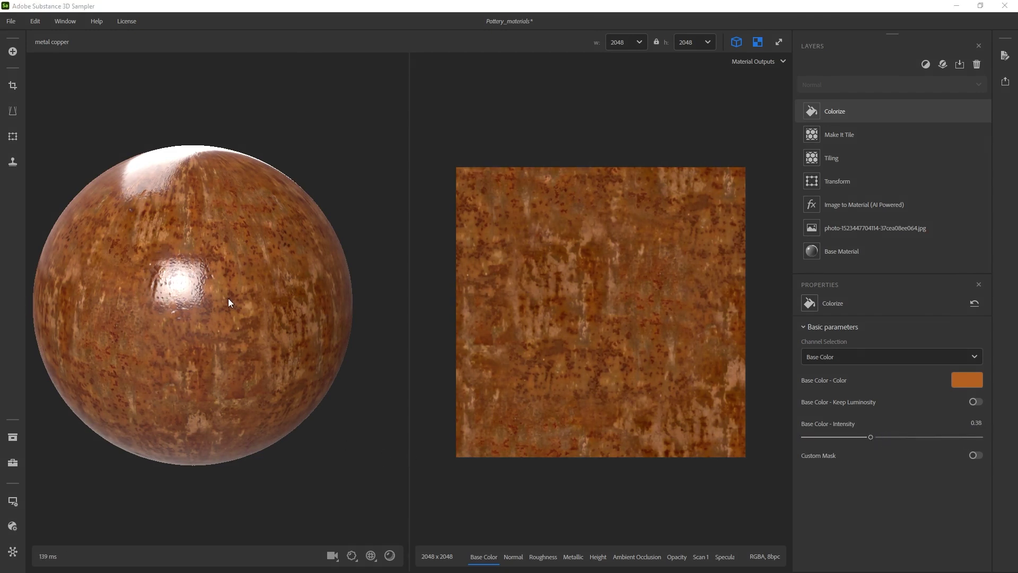
middle_click_drag(228, 299, 266, 253)
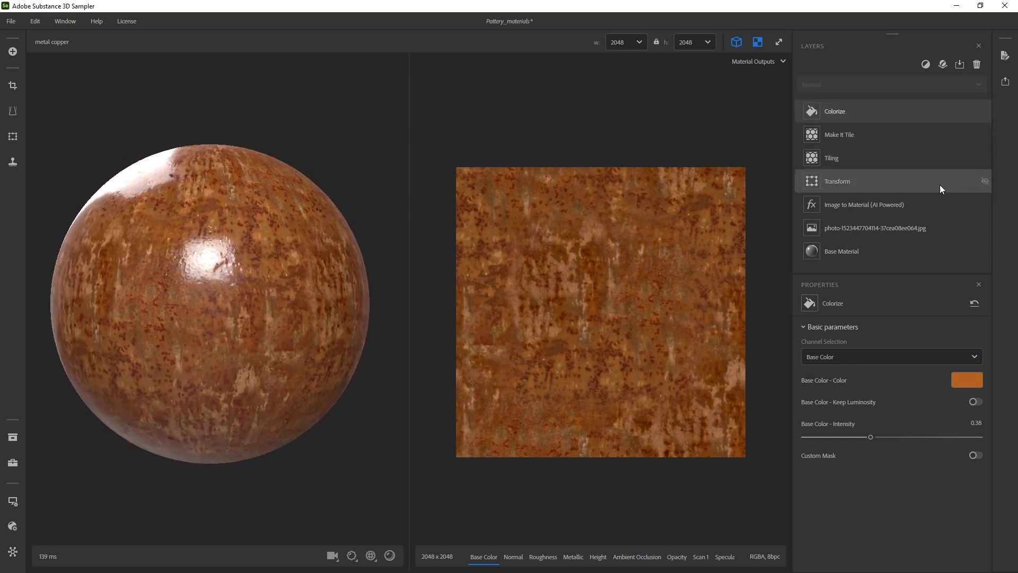
- Set the roughness Variations of the Image to Material layer to 0.58
left_click(844, 205)
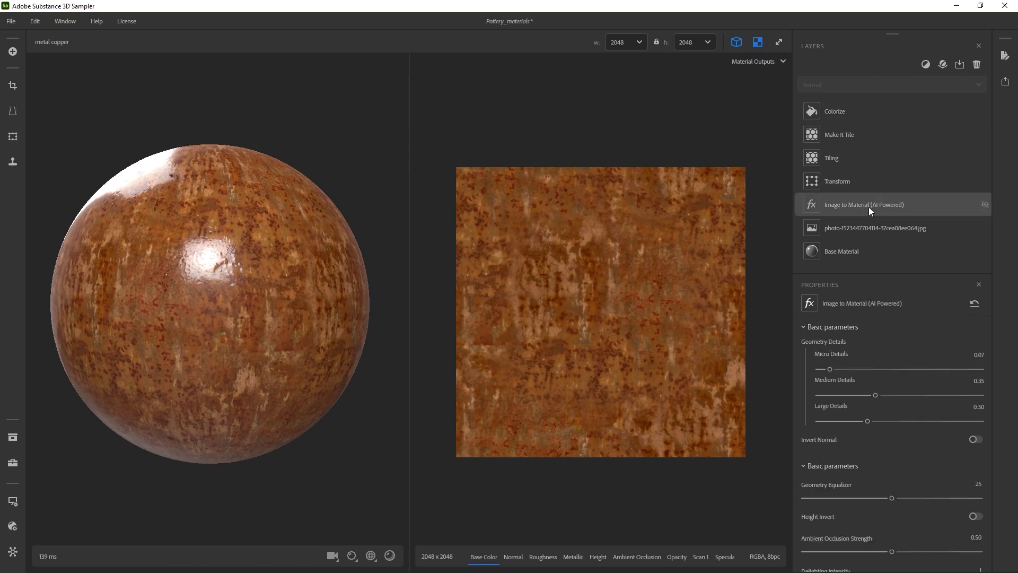
scroll(875, 469, "down", 2)
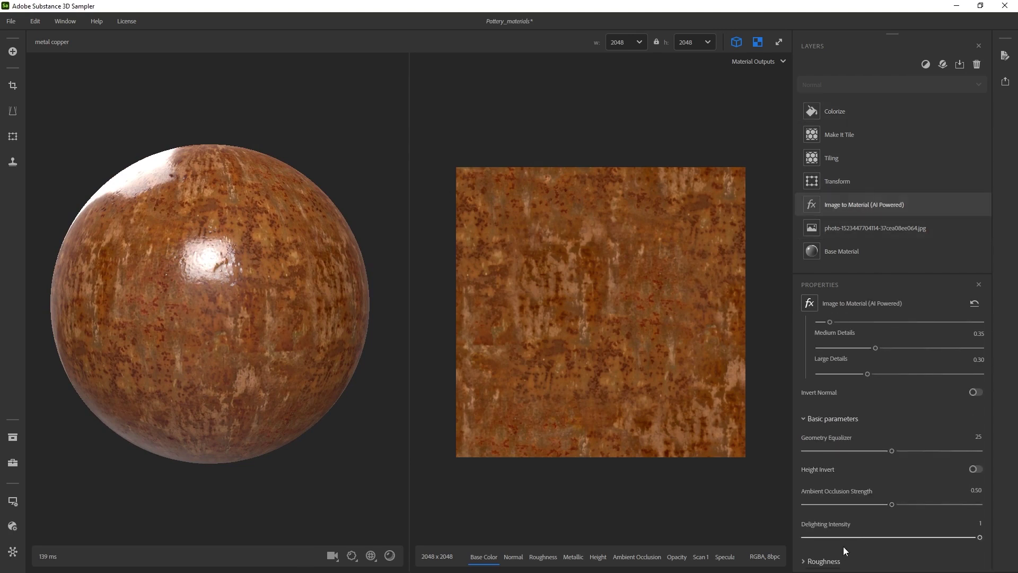
left_click(828, 565)
scroll(840, 540, "down", 2)
scroll(841, 536, "down", 2)
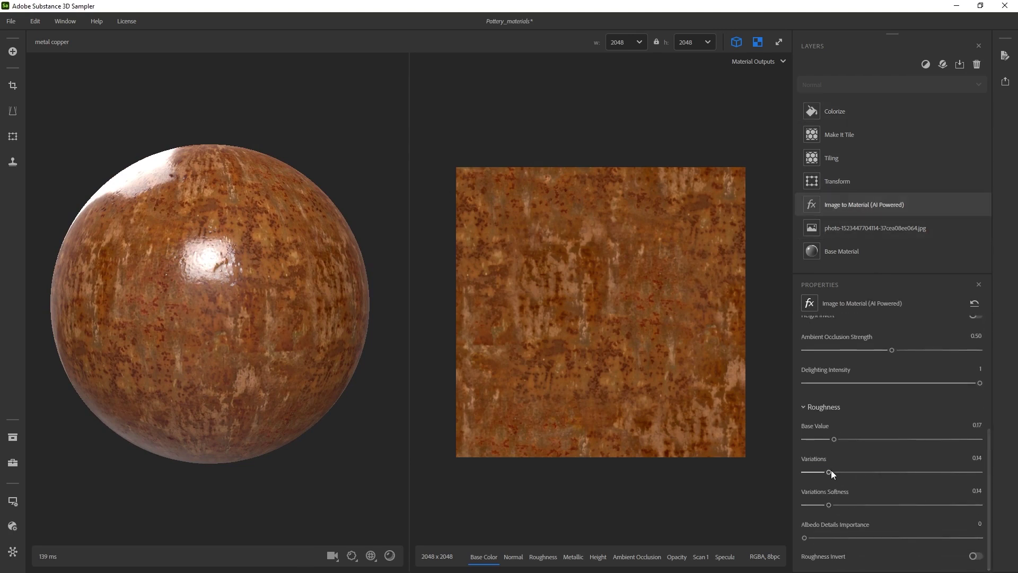
left_click_drag(830, 472, 906, 469)
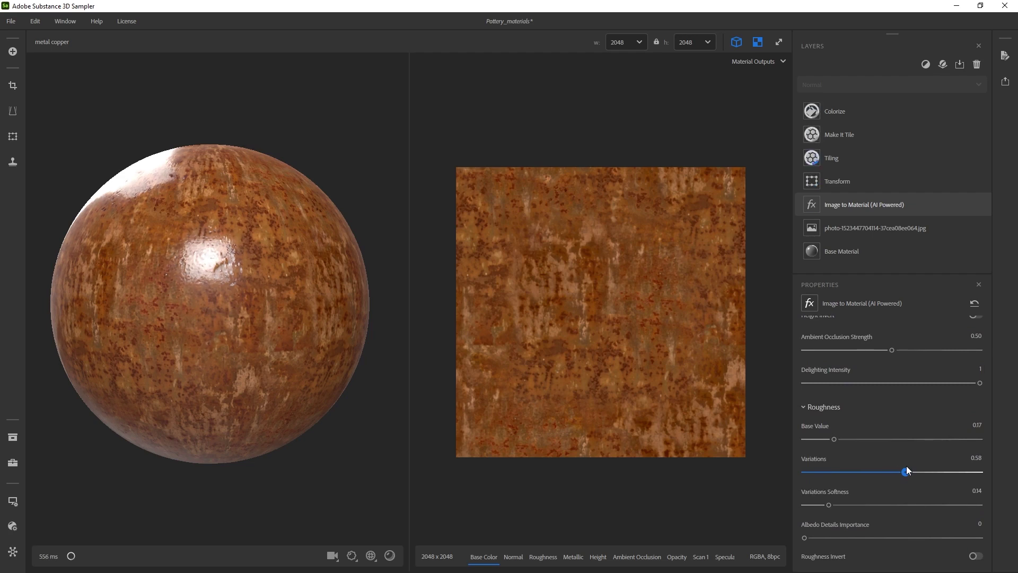
- Set the roughness Base Value of the Image to Material layer to 0.35 and check the sphere's highlights
left_click_drag(836, 439, 866, 439)
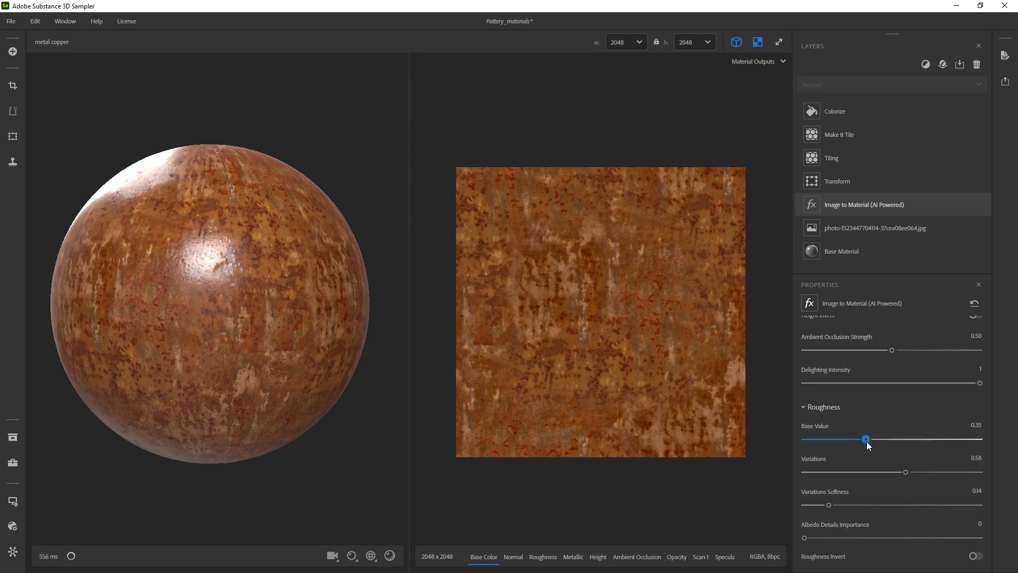
right_click_drag(351, 343, 235, 273, "shift")
left_click_drag(264, 253, 279, 266)
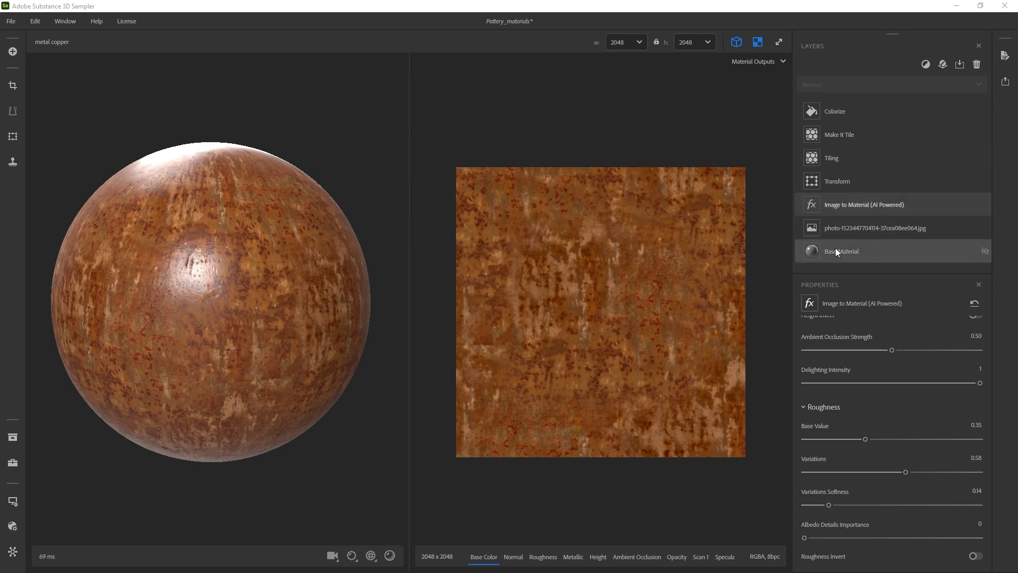
- Hide the 2D view and enlarge the material sphere in the 3D view
left_click(763, 46)
left_click(762, 45)
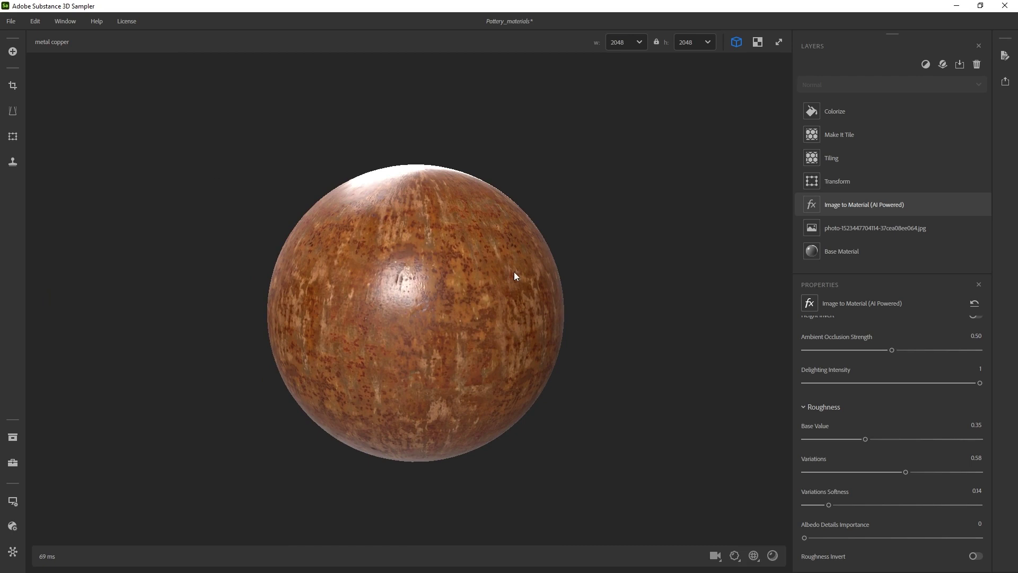
scroll(400, 354, "up", 3)
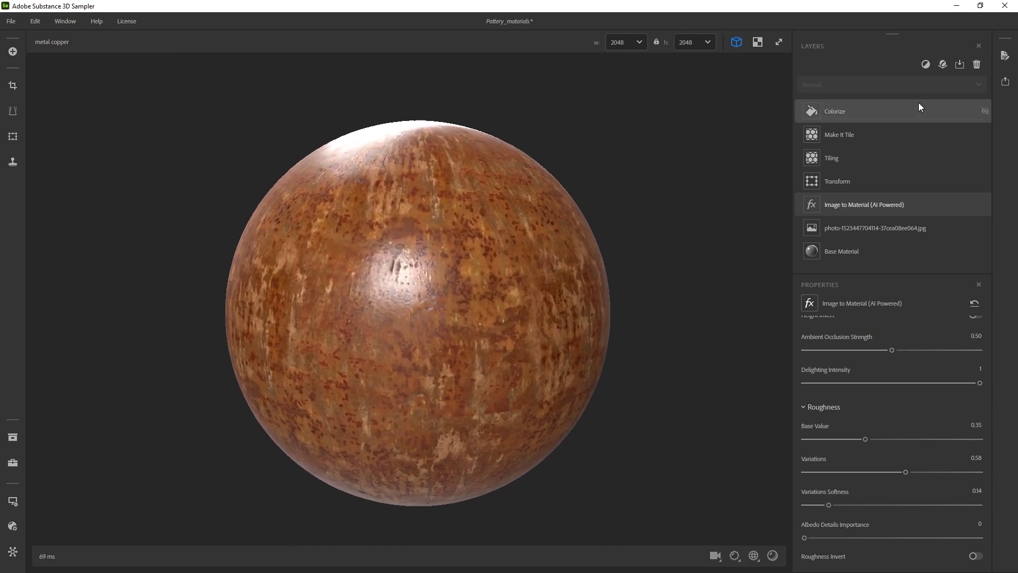
- Add a Metal Finish filter above the Colorize layer and inspect the reflections on the sphere
left_click(926, 64)
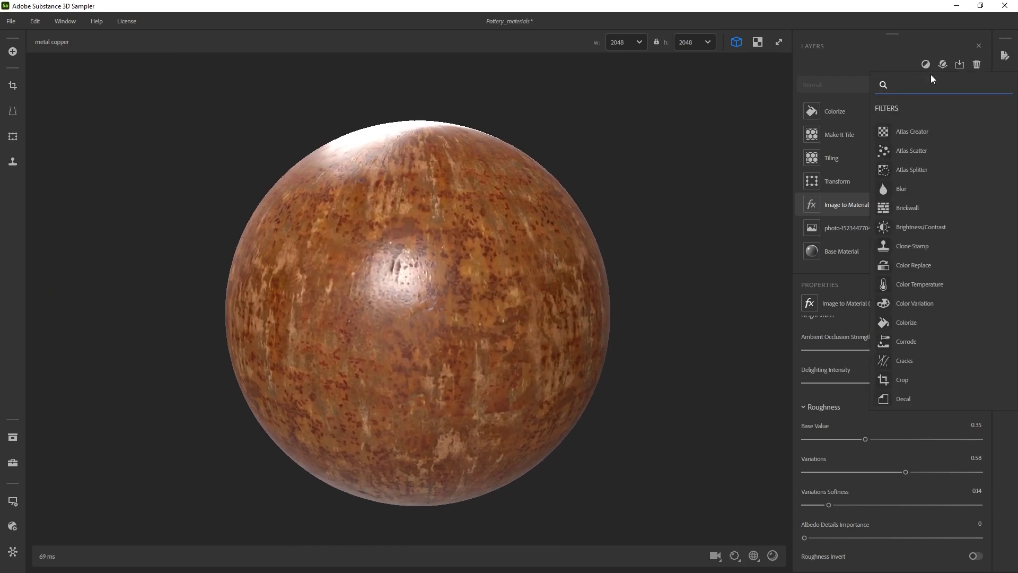
type("pol")
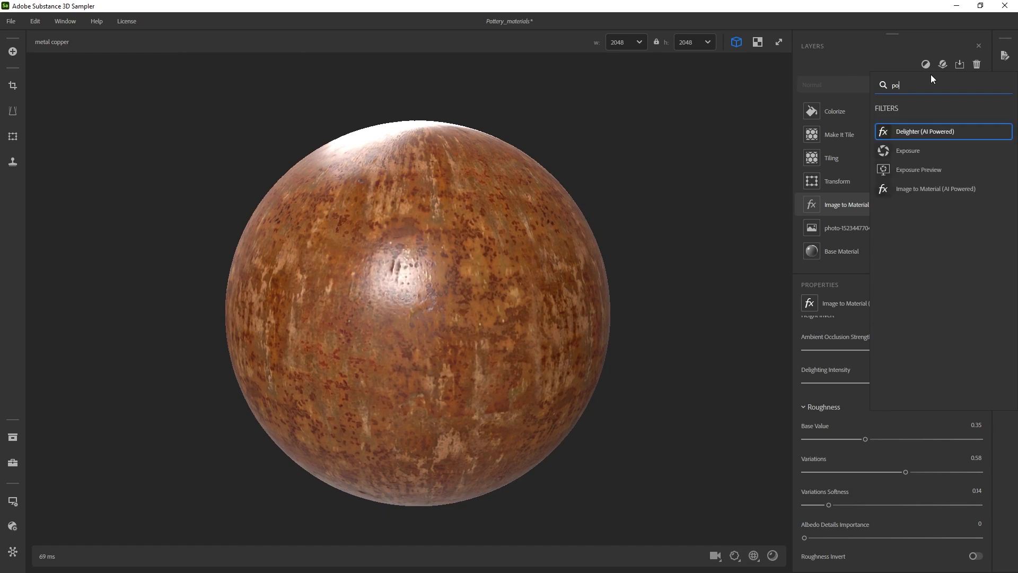
key("BackSpace")
key("BackSpace")
key("BackSpace")
type("met")
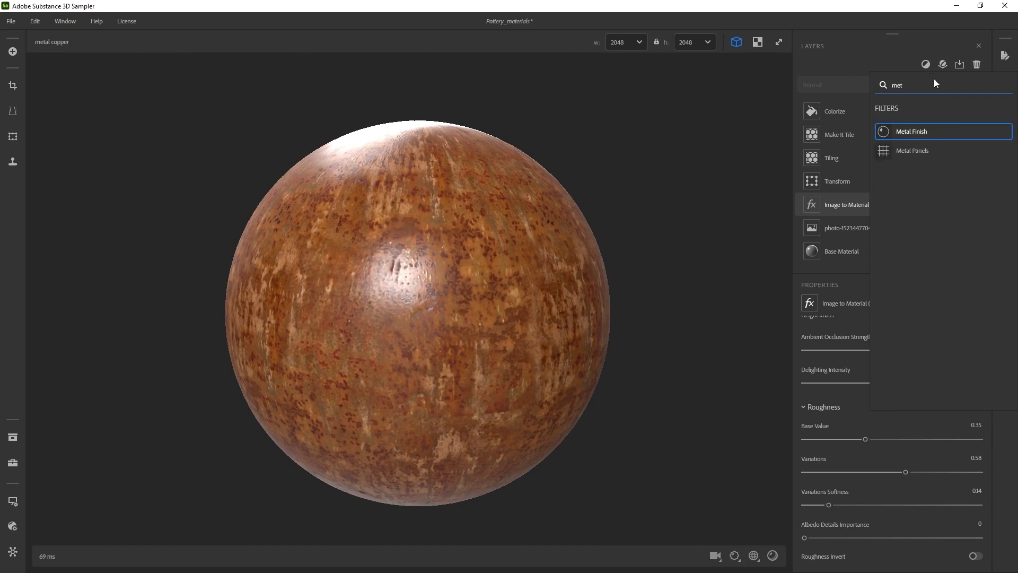
left_click(911, 131)
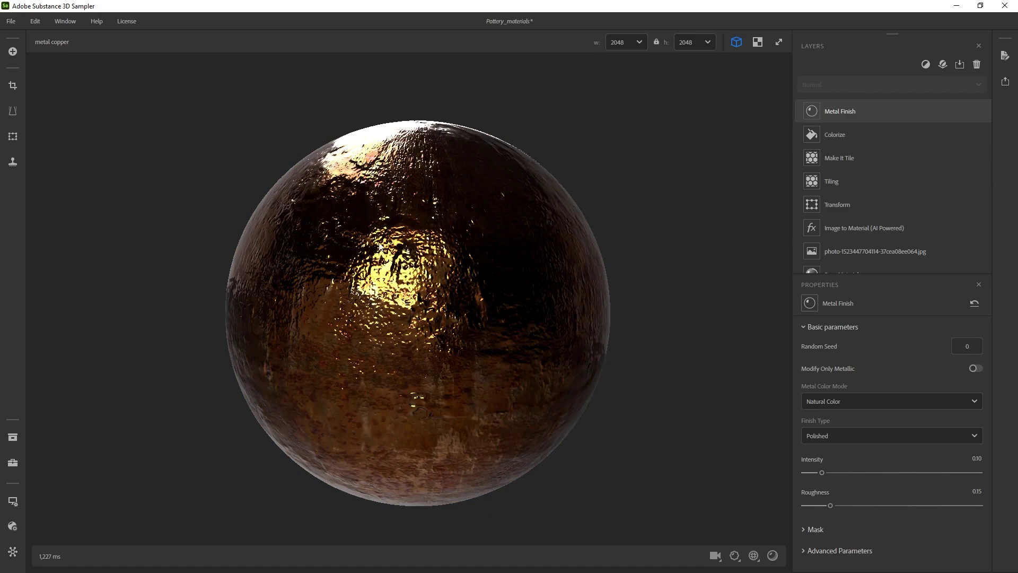
left_click_drag(502, 212, 677, 206)
left_click_drag(602, 242, 599, 230)
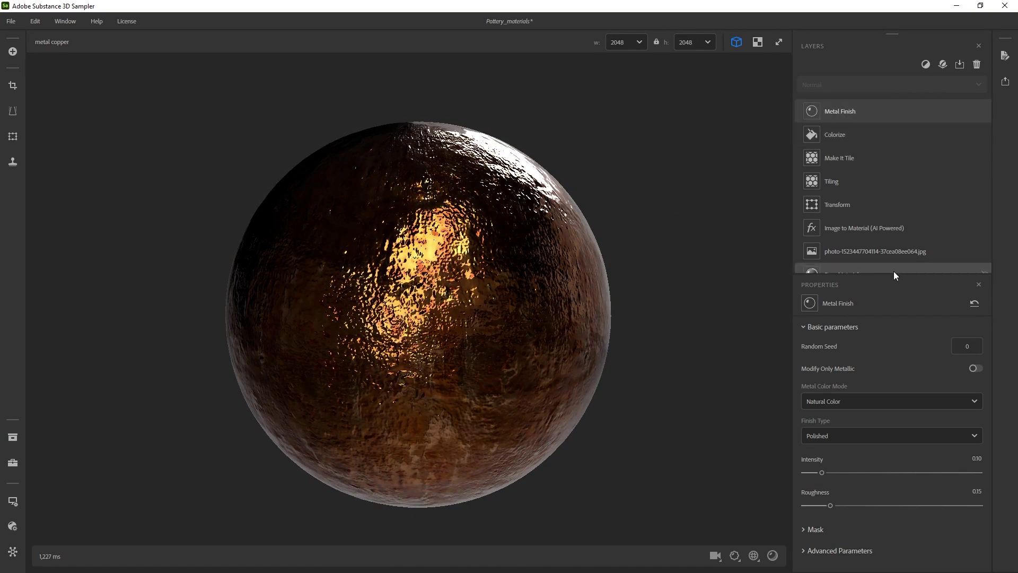
- Make more room for the Metal Finish properties and enable Modify Only Metallic, examining the sphere under different lighting angles
left_click_drag(890, 274, 879, 151)
middle_click_drag(573, 244, 574, 212)
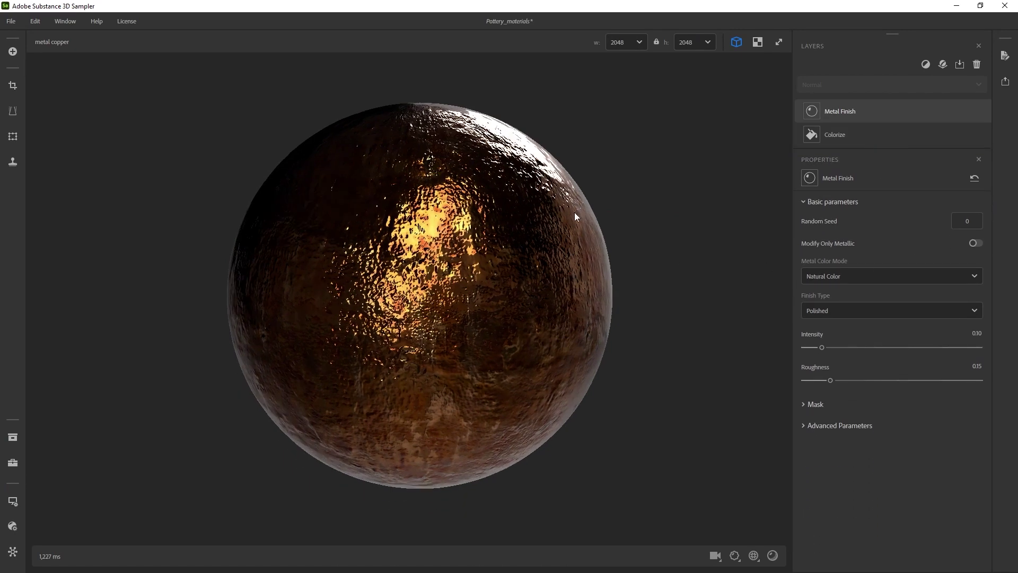
left_click_drag(574, 212, 549, 249)
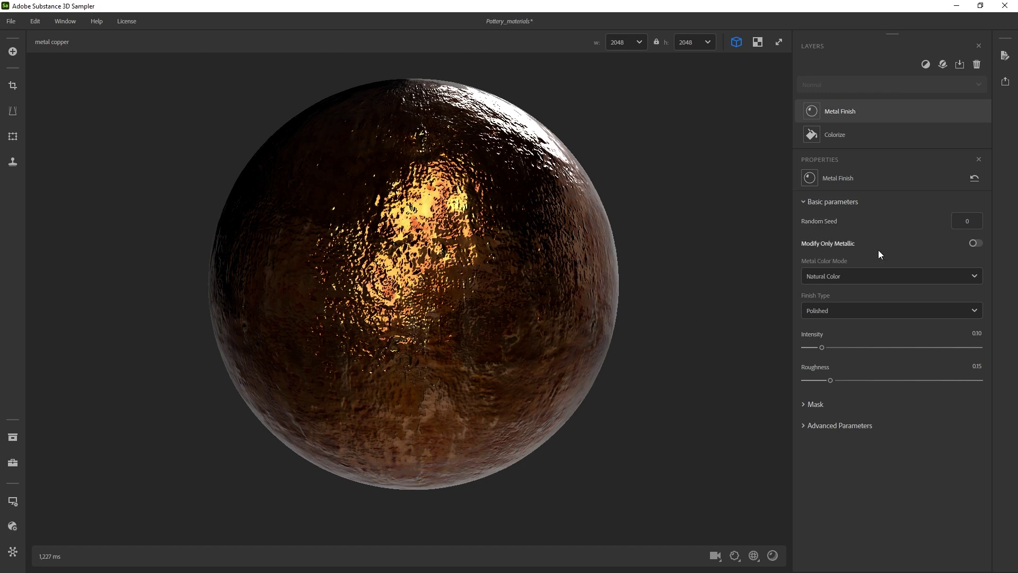
left_click(976, 243)
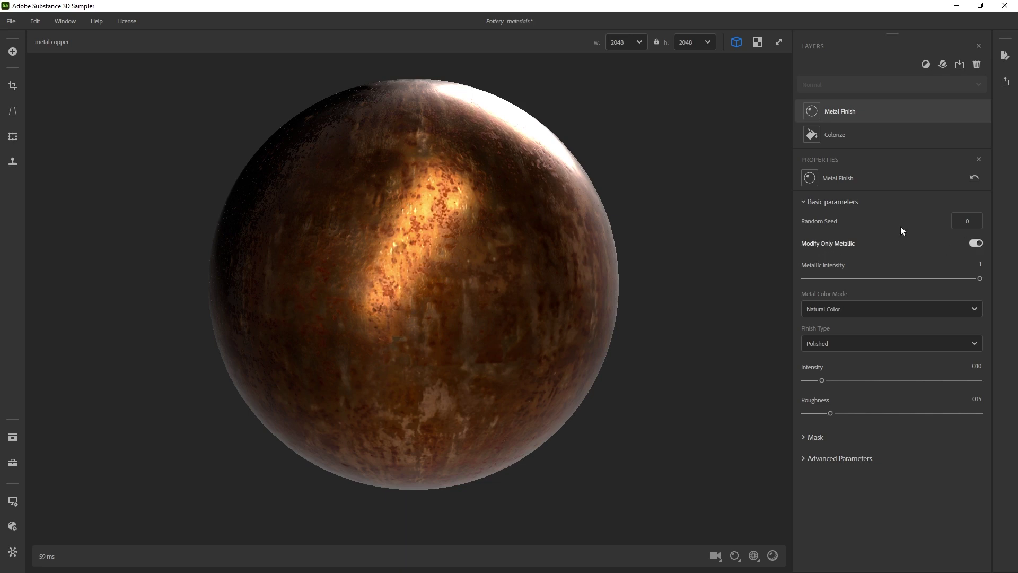
left_click_drag(546, 215, 456, 240)
left_click_drag(548, 288, 744, 301)
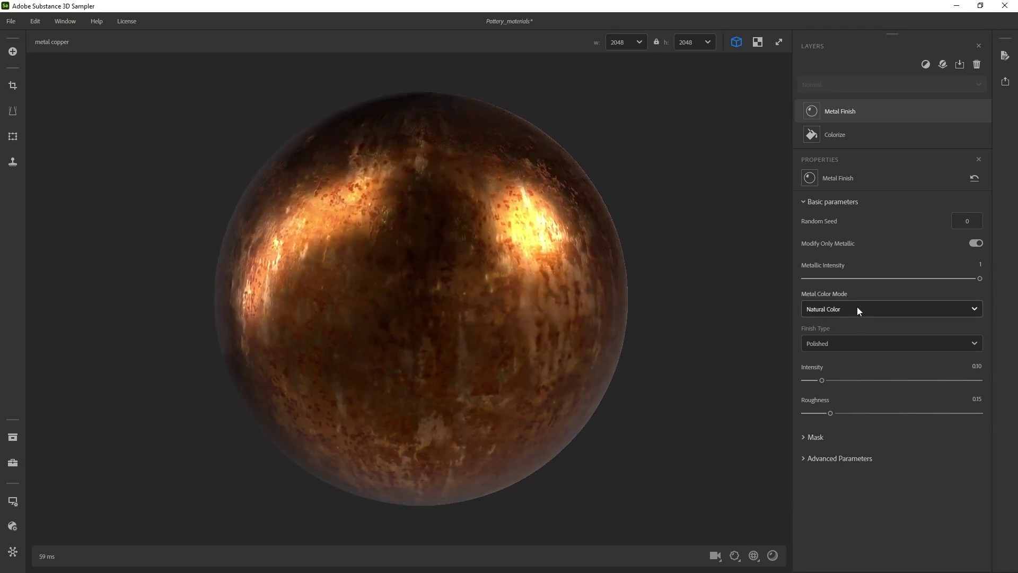
- Set the Metal Color Mode to Copper (Cu) with Metallic Intensity at 1, and compare Modify Only Metallic off and on
left_click(882, 309)
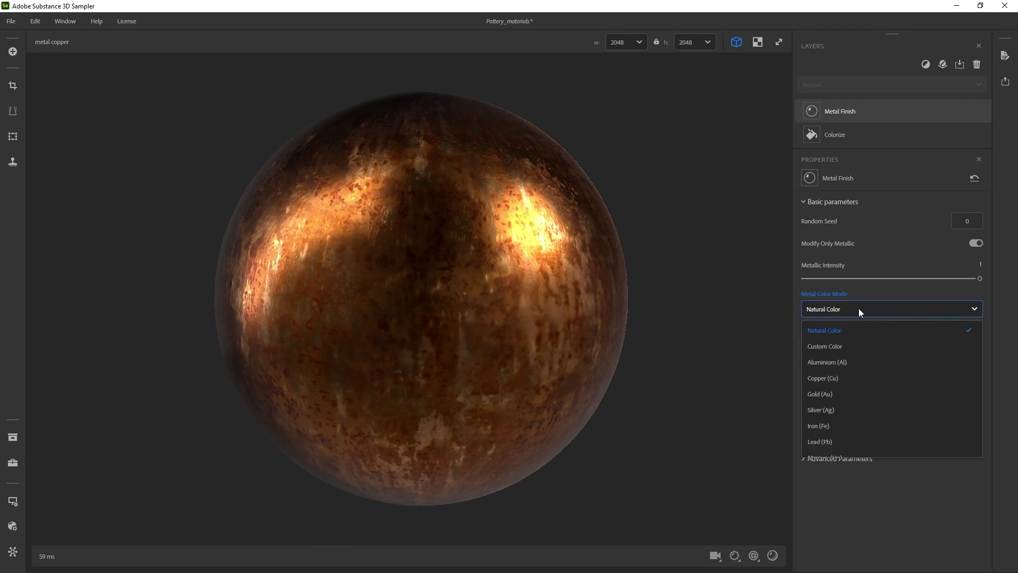
left_click(830, 378)
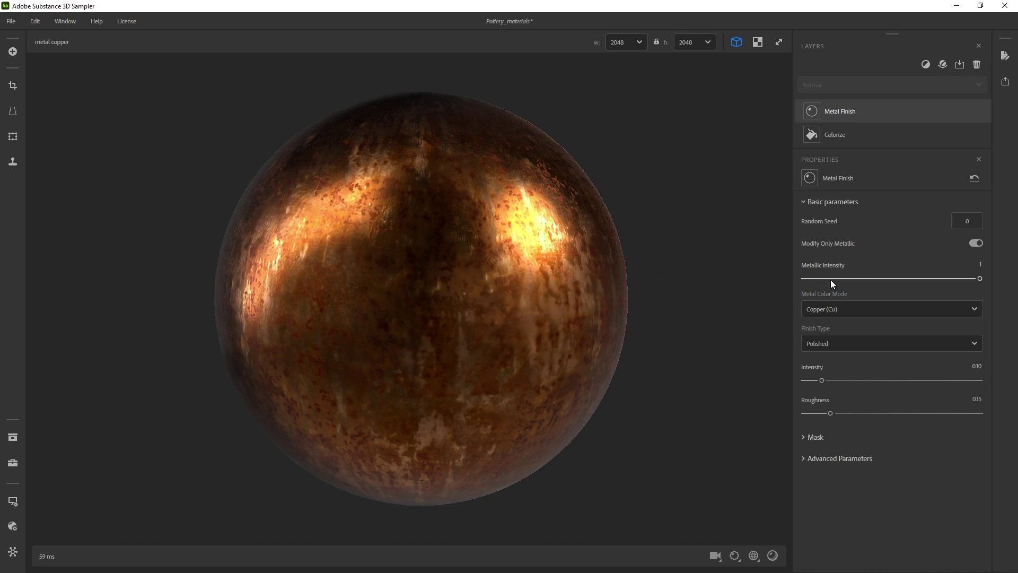
left_click_drag(930, 278, 980, 291)
left_click(976, 243)
left_click(975, 243)
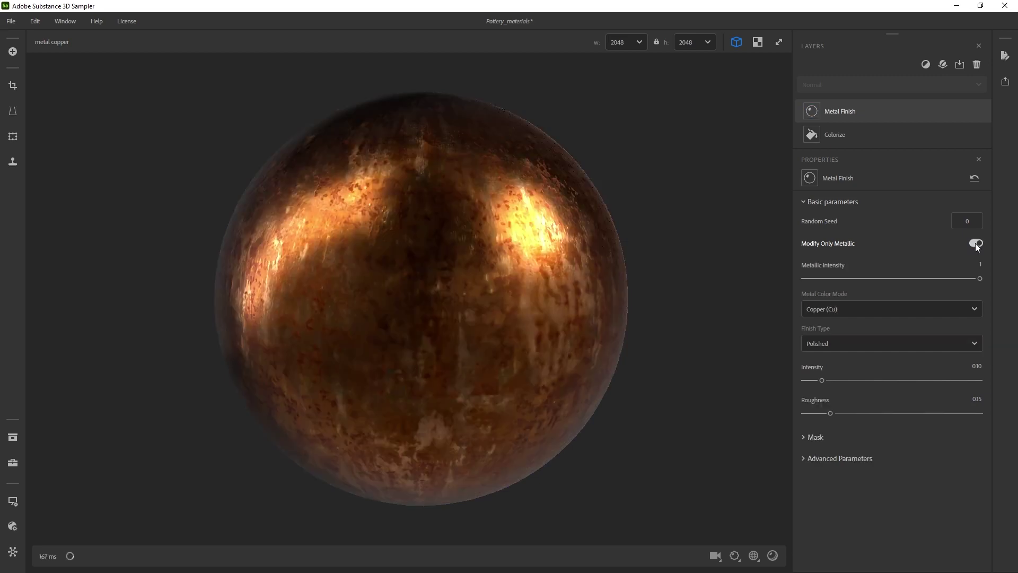
left_click(891, 308)
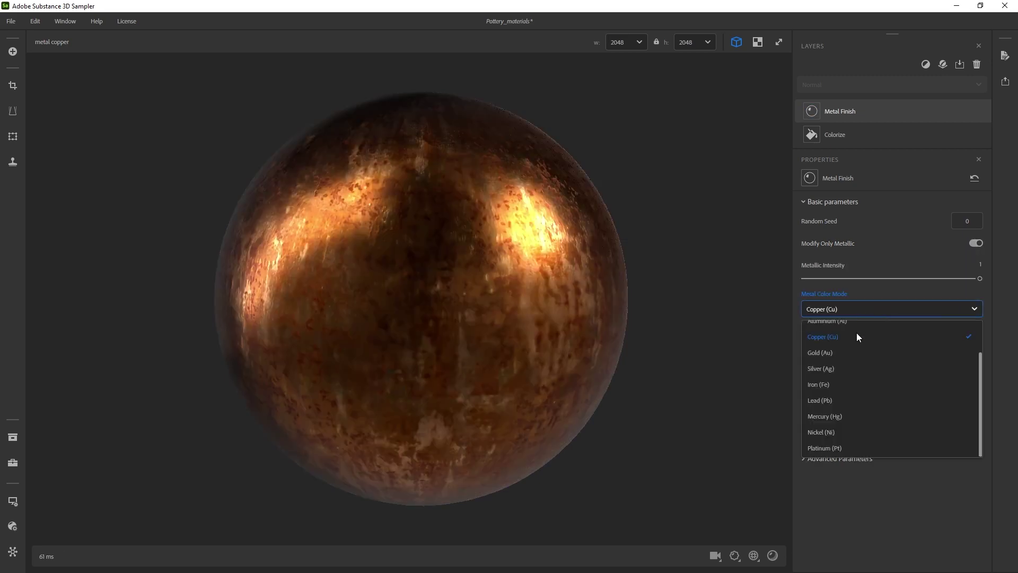
scroll(855, 335, "up", 1)
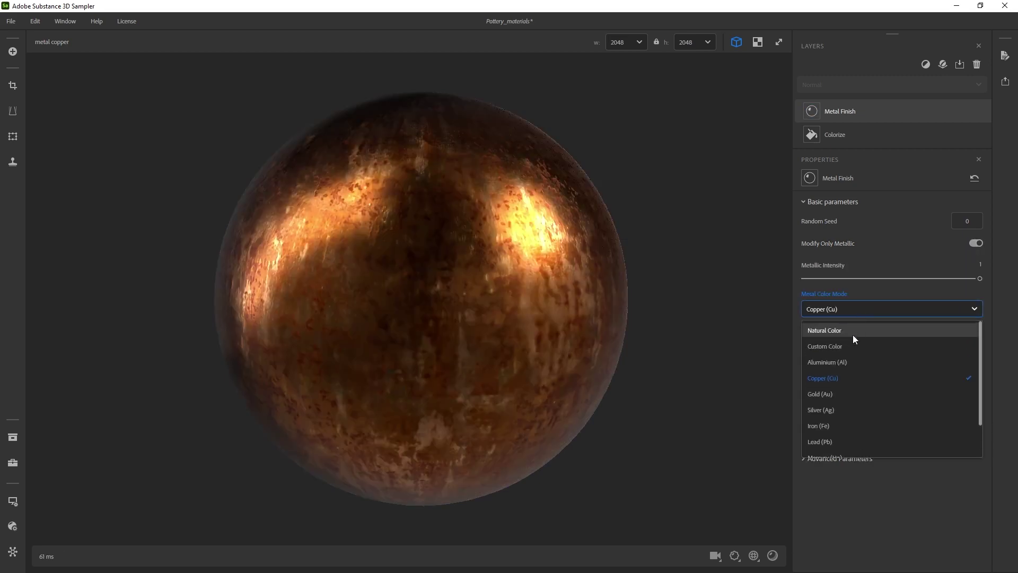
left_click(967, 508)
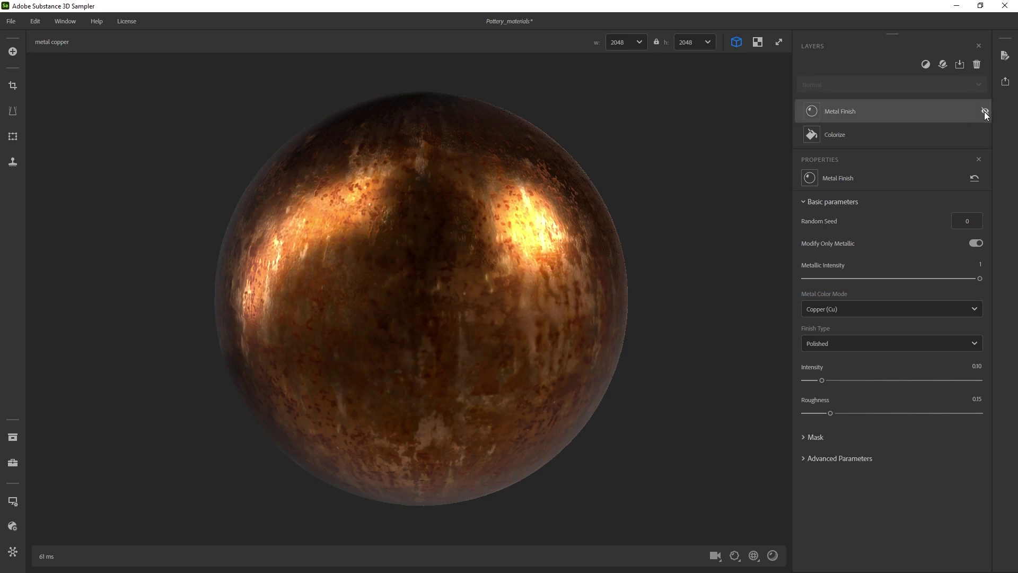
- Toggle the Metal Finish layer's visibility to compare the material with and without the filter
left_click(985, 112)
left_click(984, 111)
left_click(985, 111)
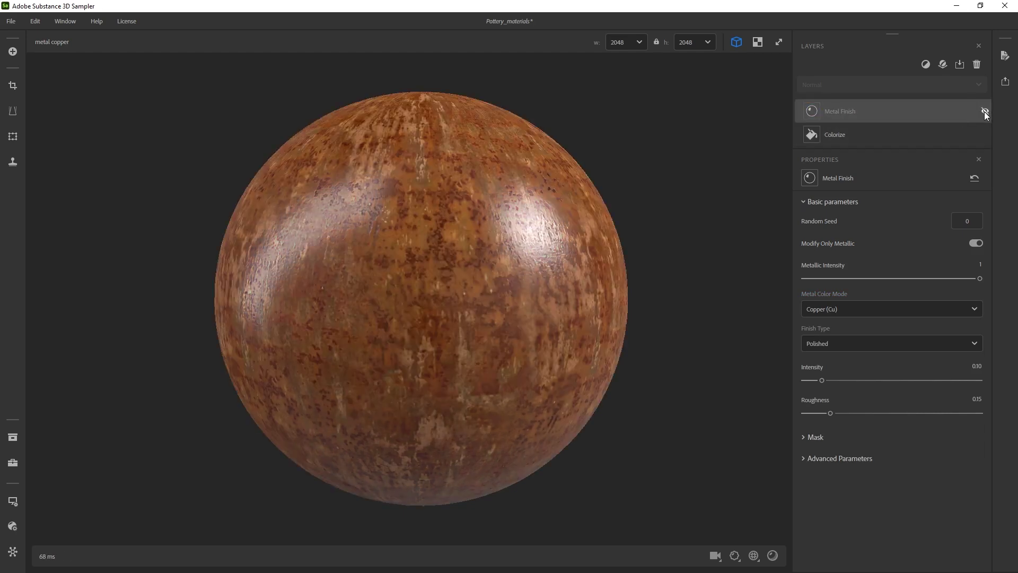
left_click(985, 112)
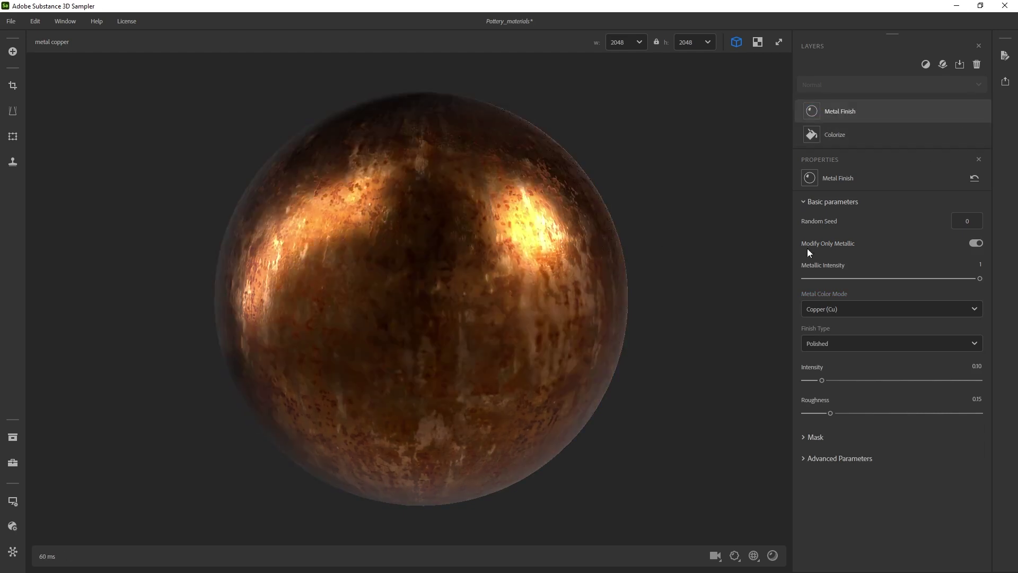
- Try the Natural Color metal color mode for comparison and return to Copper (Cu)
left_click(869, 312)
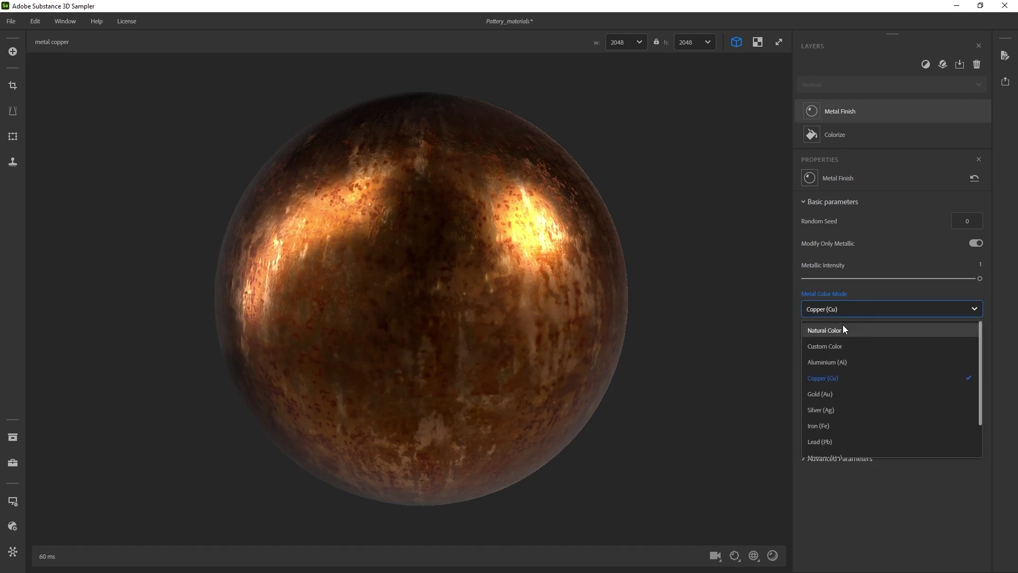
left_click(844, 329)
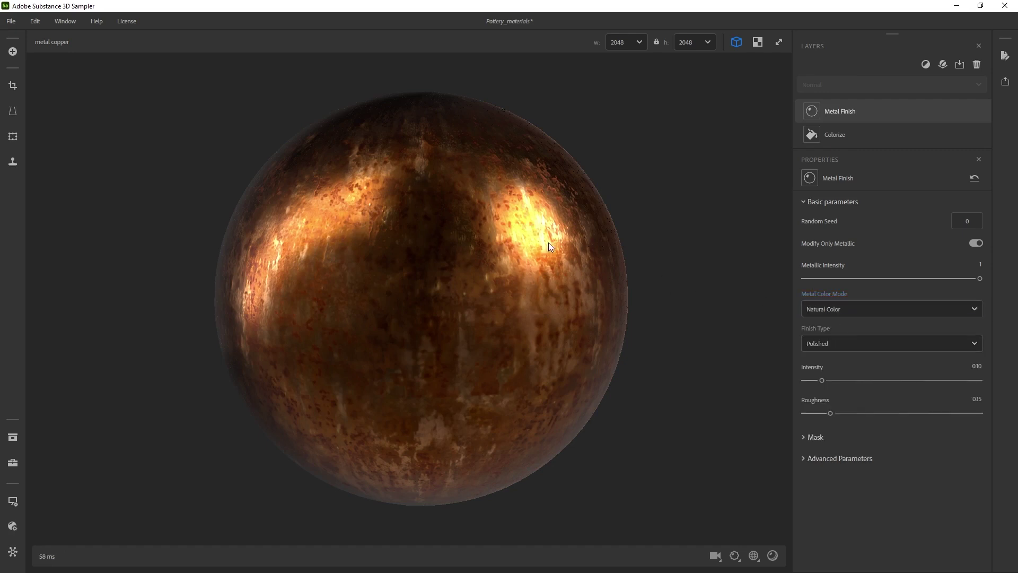
left_click(857, 313)
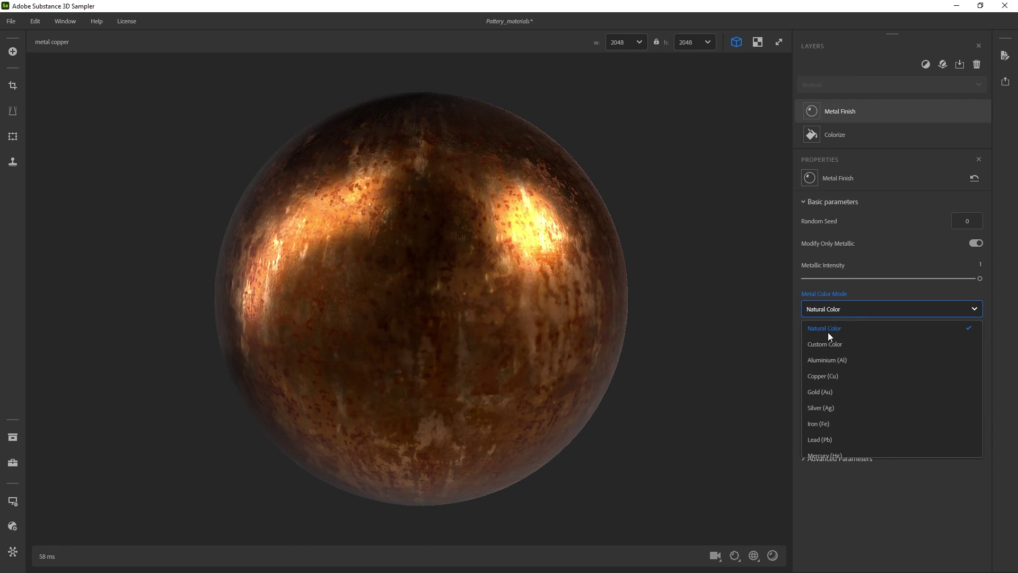
left_click(841, 373)
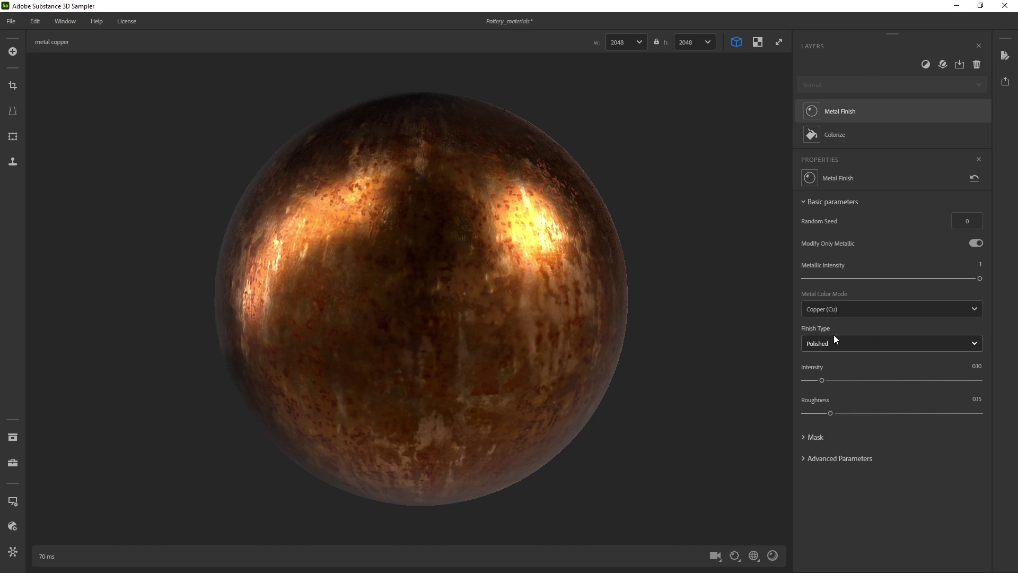
- Apply the Hammered finish type at Intensity 0.70 with Modify Only Metallic turned off
left_click(860, 345)
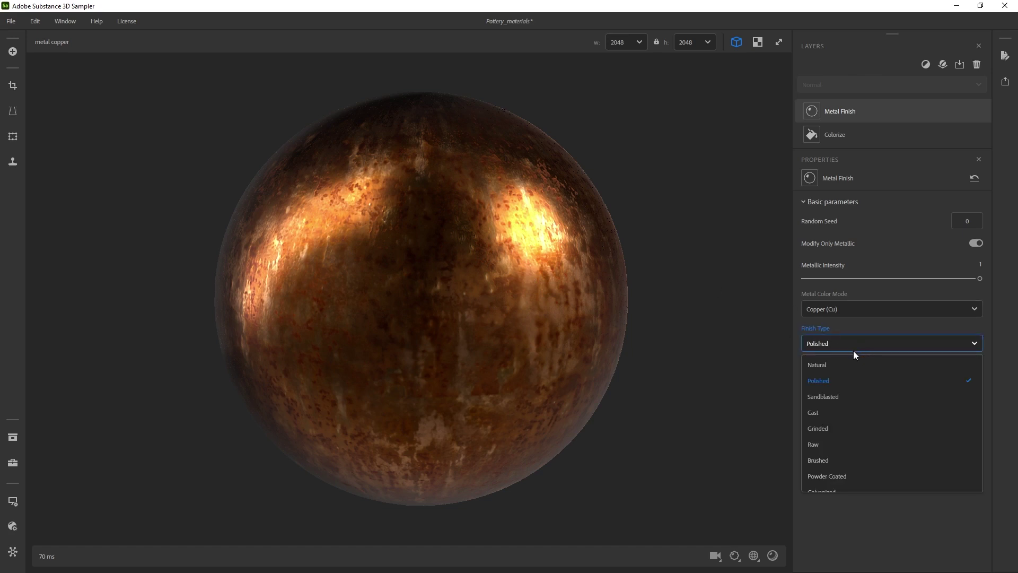
scroll(847, 451, "down", 2)
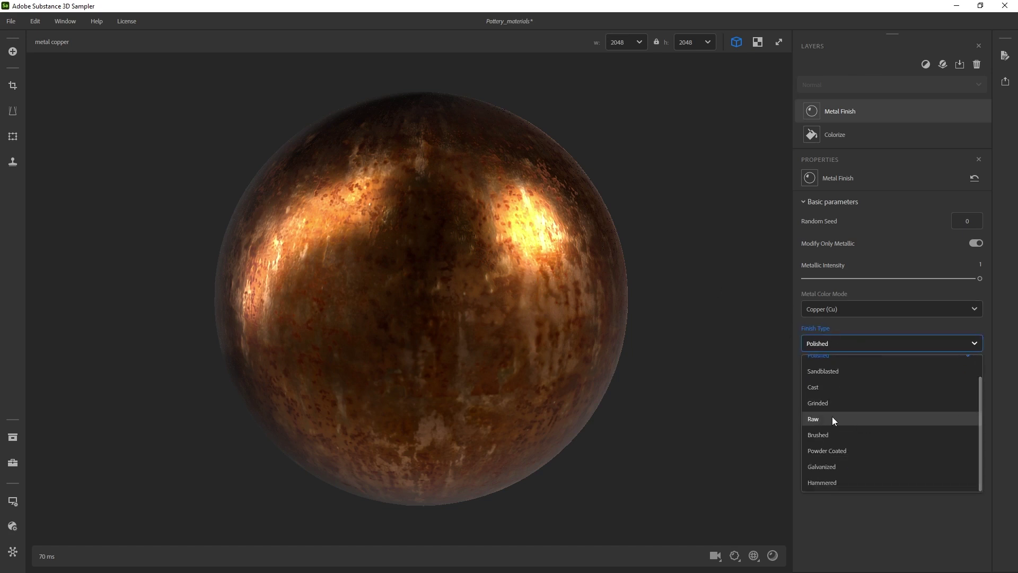
left_click(832, 482)
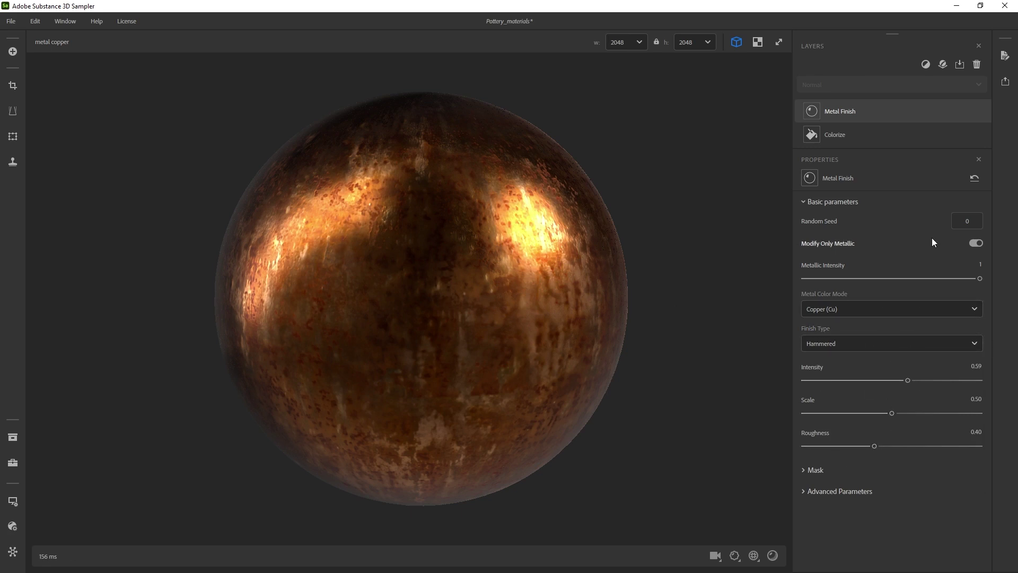
left_click(976, 242)
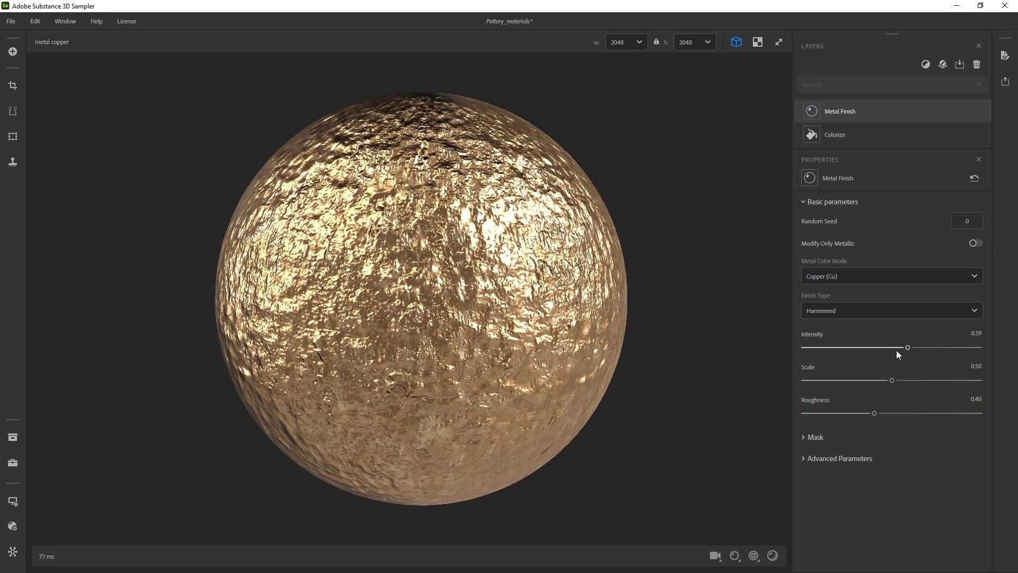
left_click_drag(897, 349, 928, 341)
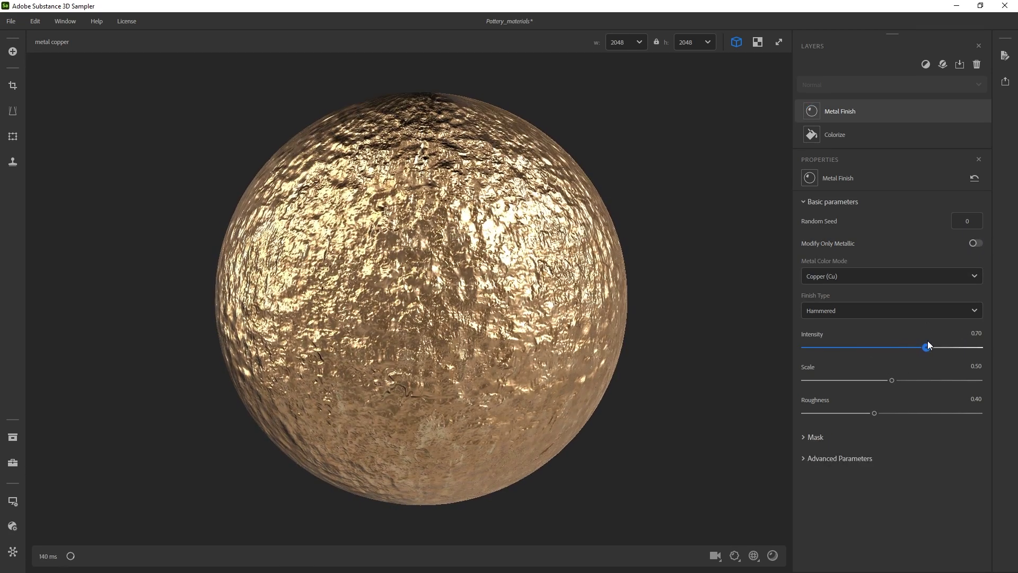
- Try the Brushed finish type with a higher Intensity
left_click(843, 311)
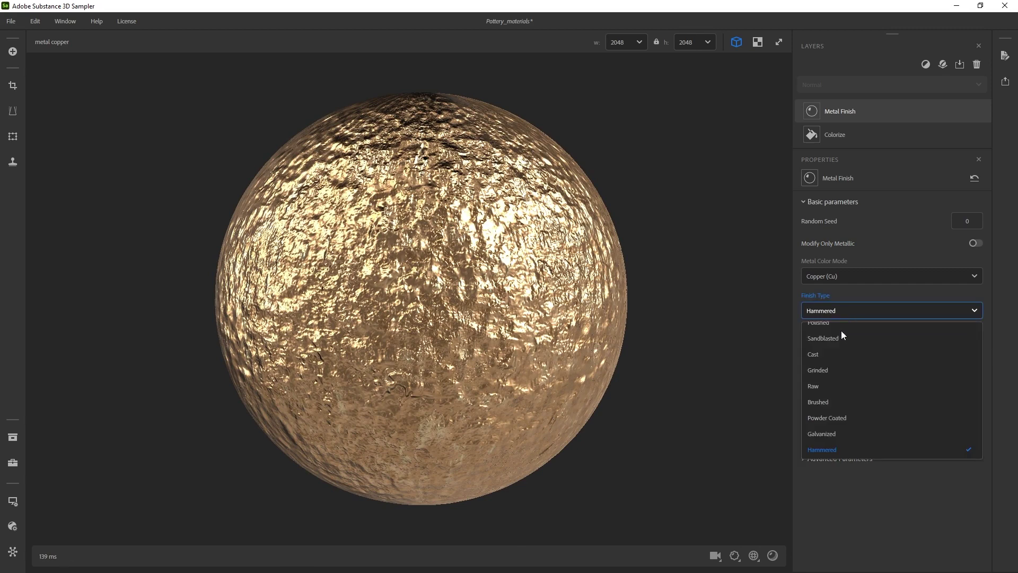
left_click(829, 401)
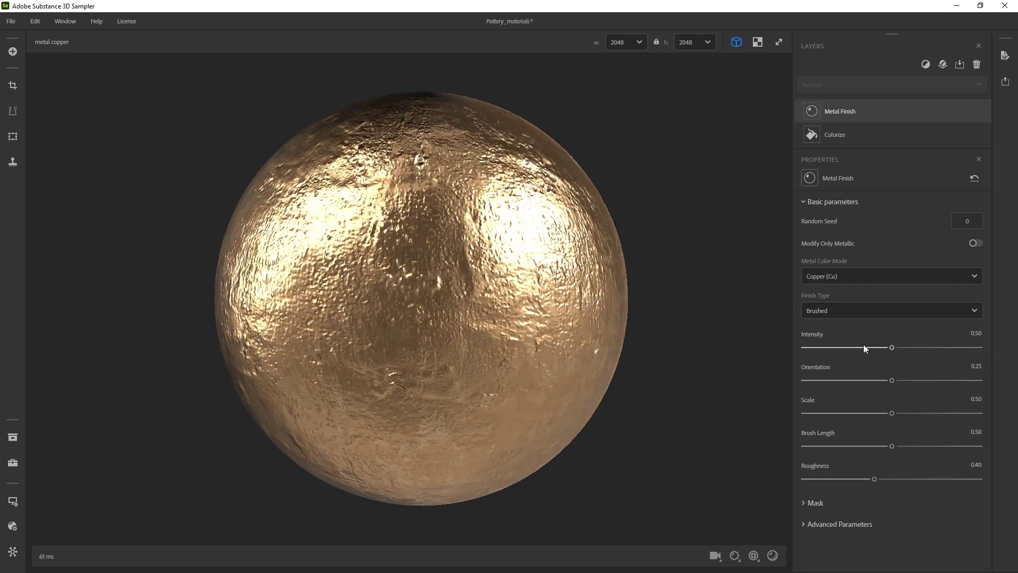
mouse_move(864, 346)
left_mouse_down()
mouse_move(830, 347)
mouse_move(966, 352)
mouse_move(952, 348)
left_mouse_up()
- Set the Finish Type to Grinded with a Scale of 0.38
left_click(860, 307)
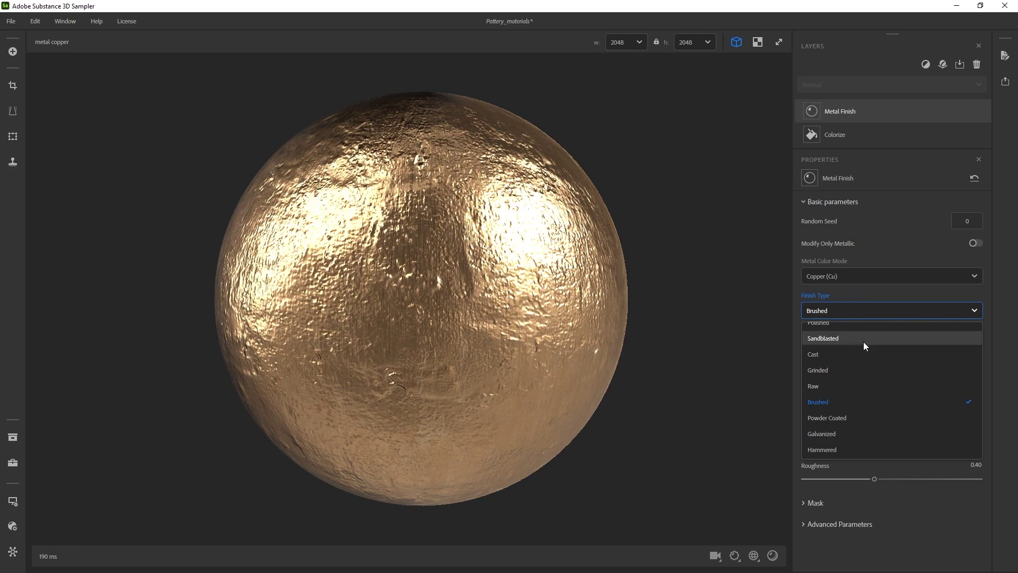
left_click(831, 370)
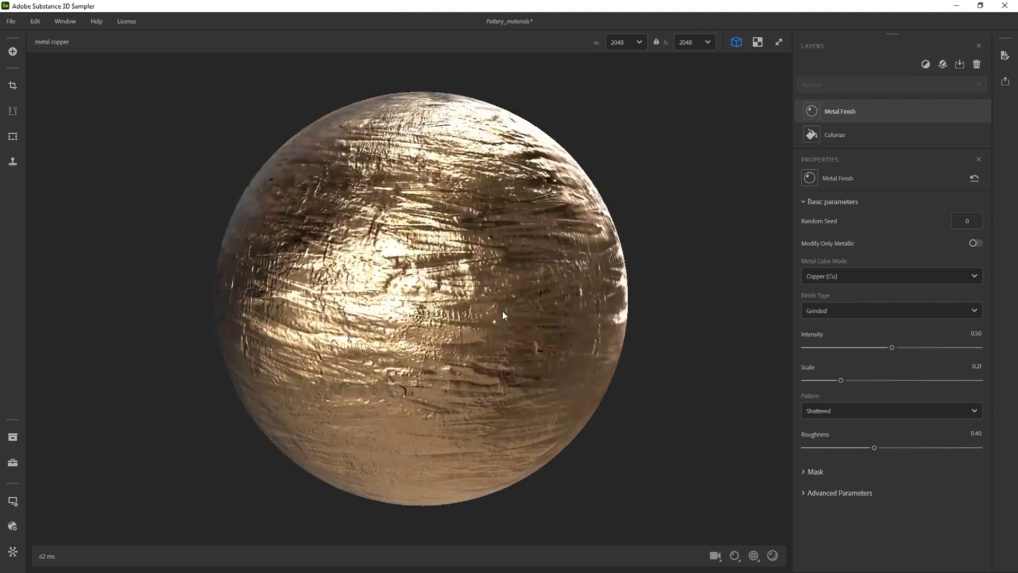
left_click(871, 381)
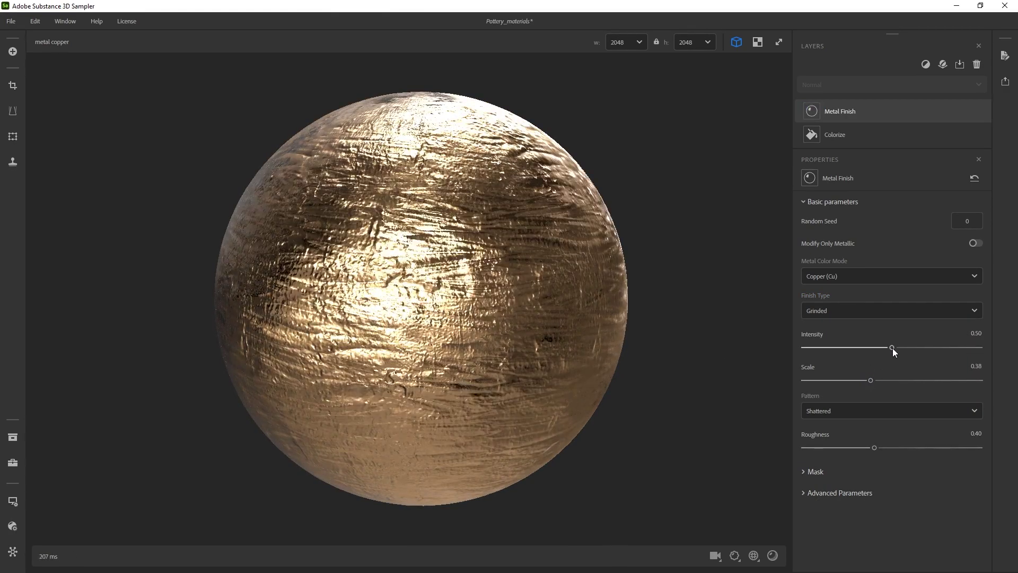
- Try the Grinded finish at Intensity 0.57, and switch to the Polished finish type with Modify Only Metallic turned on
left_click_drag(893, 348, 904, 348)
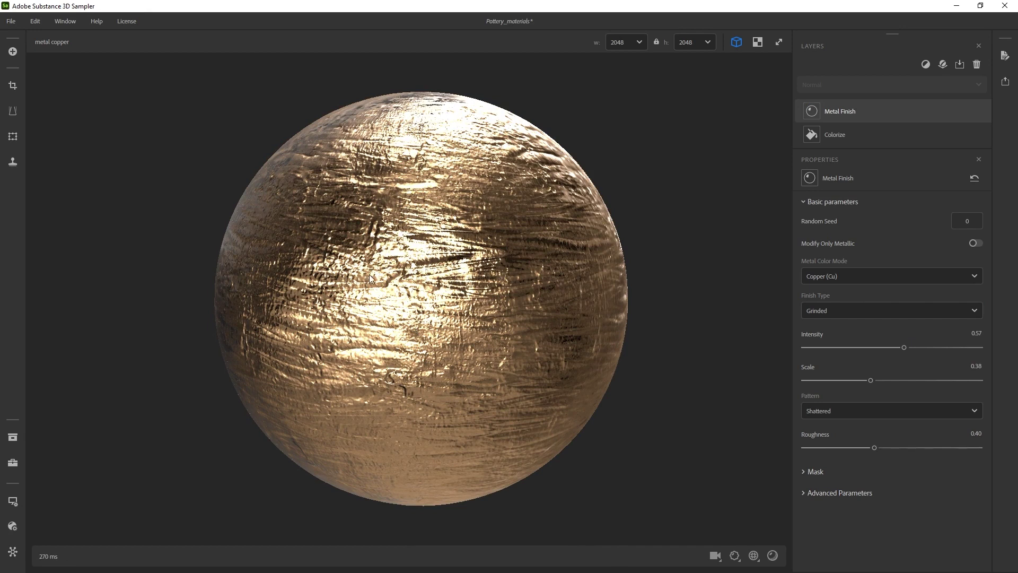
left_click(973, 243)
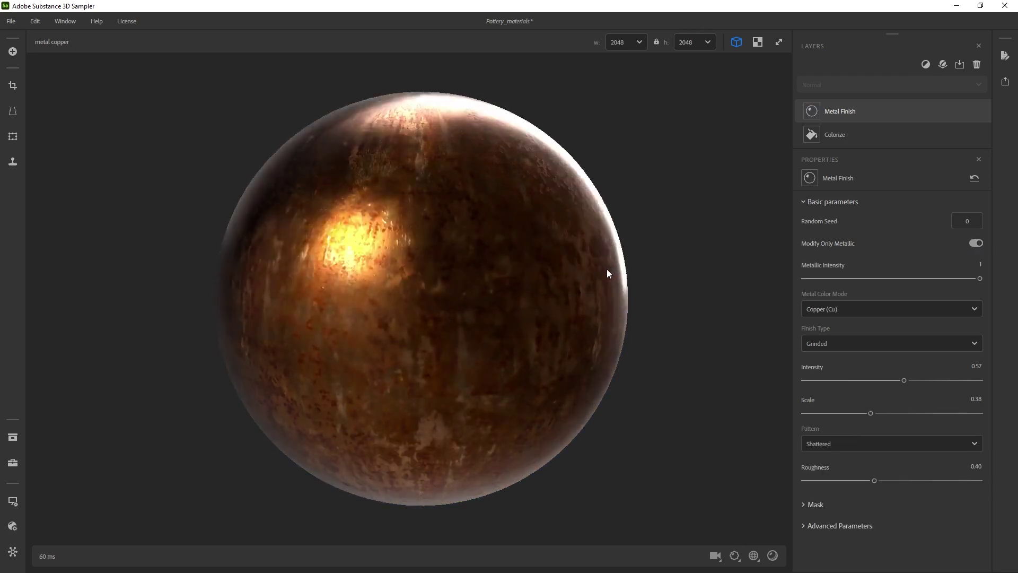
left_click(831, 345)
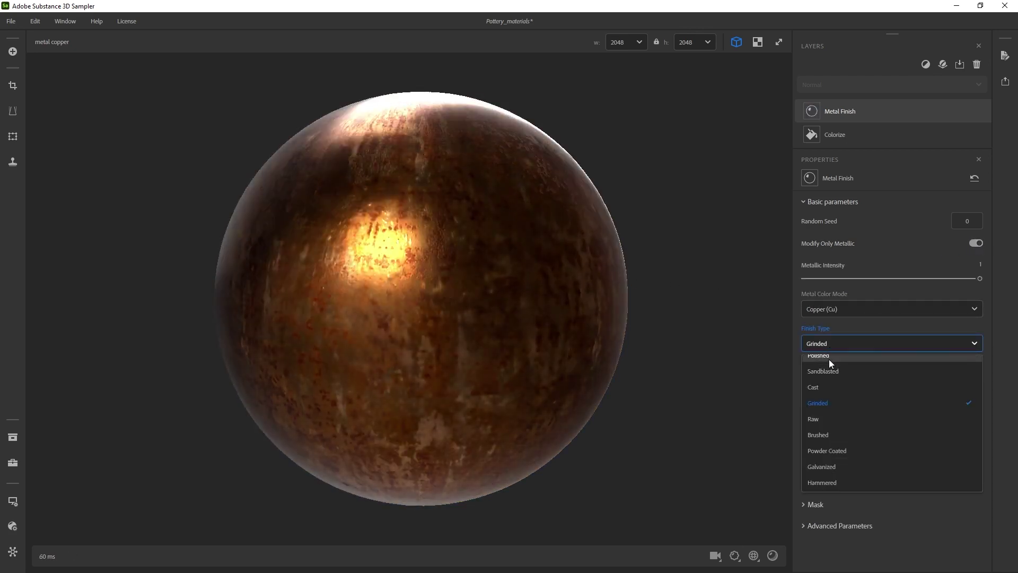
left_click(829, 358)
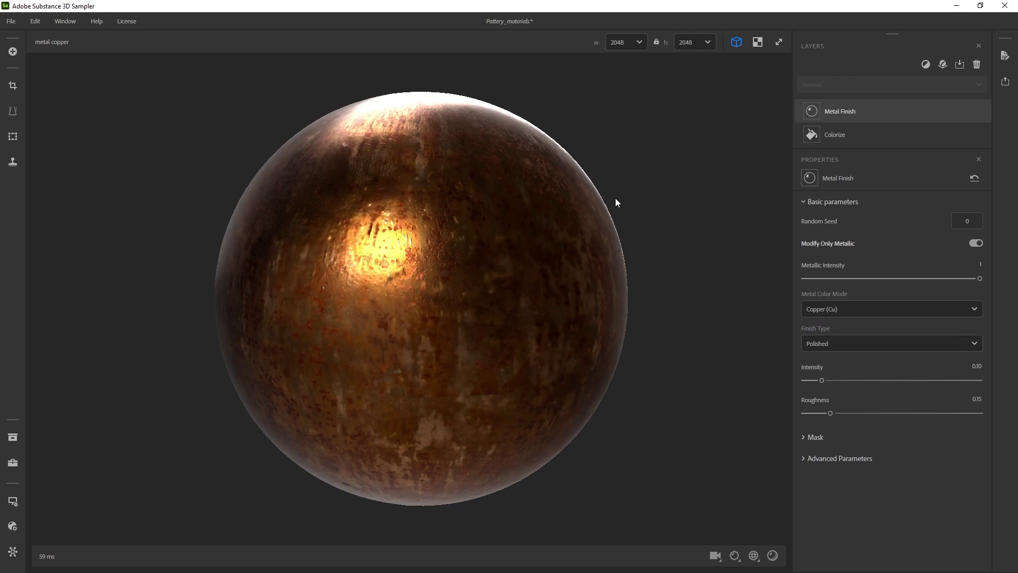
- Try the Metal Finish filter's Ambient Occlusion - Intensity at 1 and inspect the effect around the sphere
left_click(835, 459)
scroll(882, 401, "down", 3)
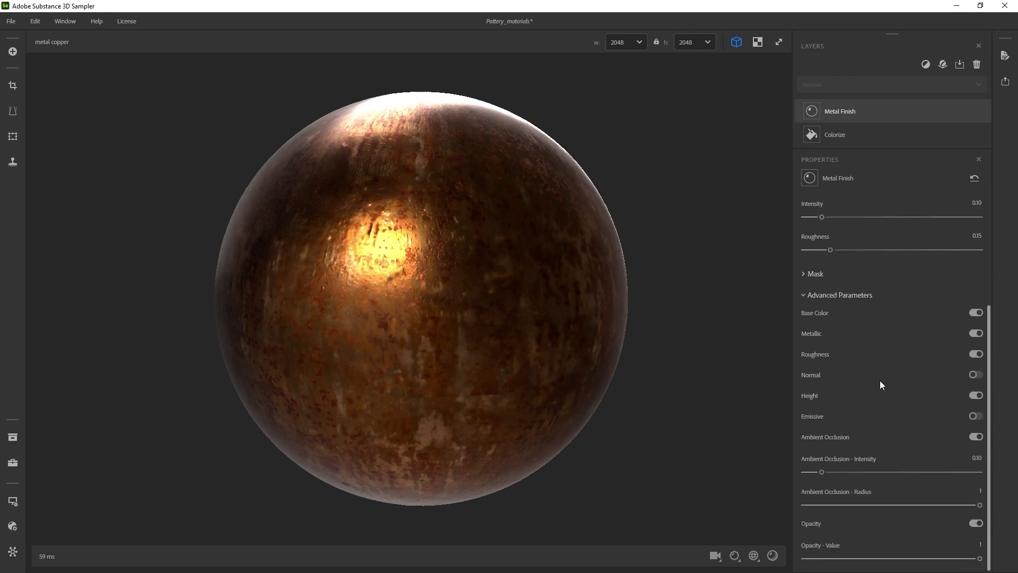
left_click_drag(495, 239, 484, 243)
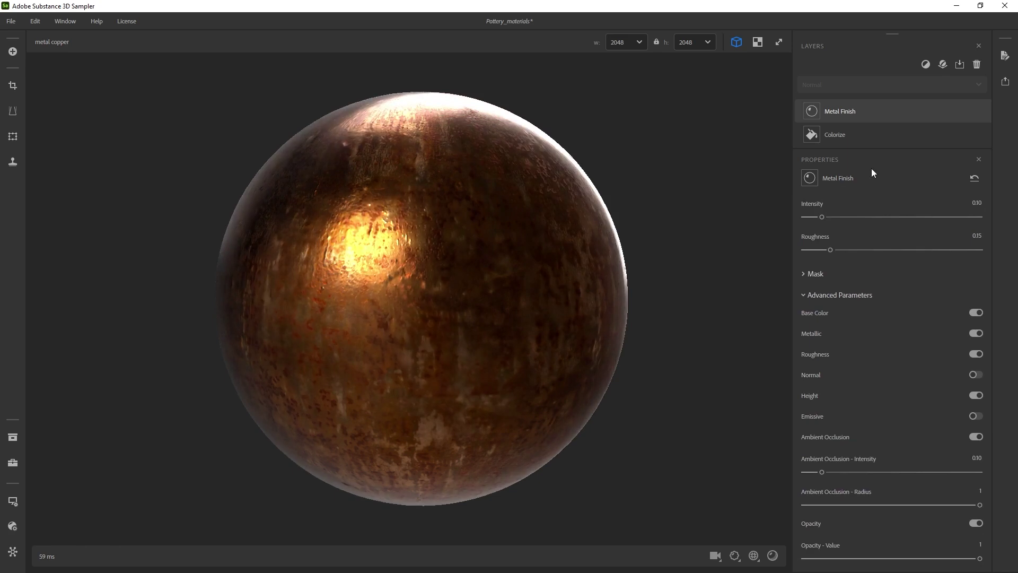
left_click_drag(592, 269, 660, 217)
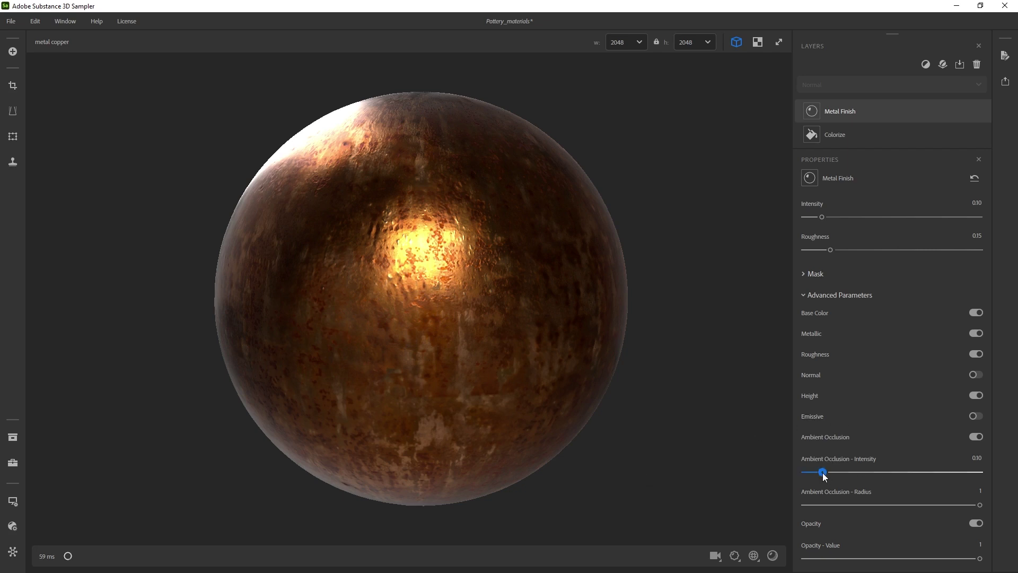
left_click_drag(823, 472, 986, 471)
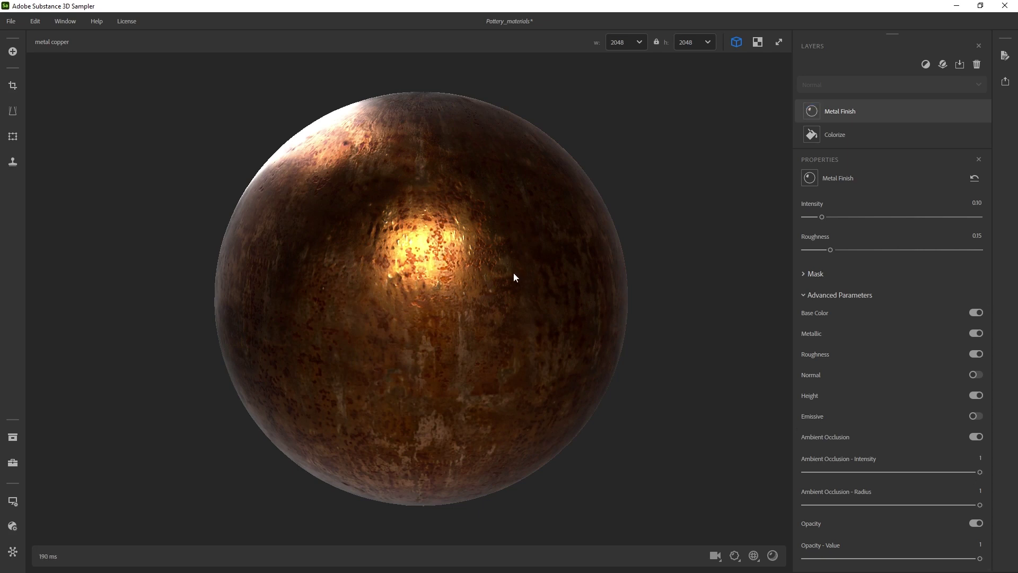
left_click_drag(423, 224, 441, 239)
mouse_move(849, 472)
left_mouse_down()
mouse_move(802, 475)
mouse_move(1009, 476)
left_mouse_up()
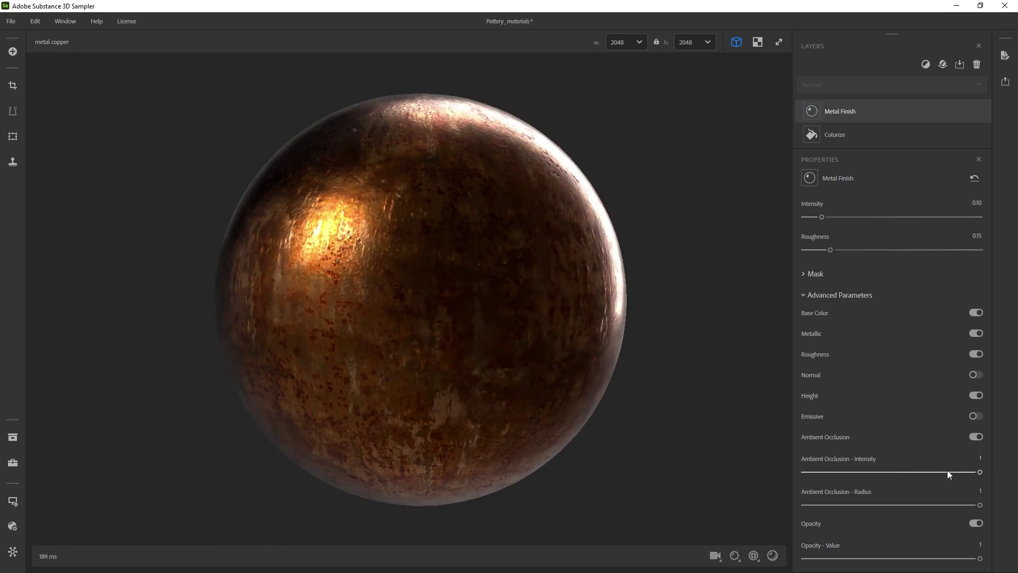
left_click_drag(398, 353, 551, 298)
scroll(481, 300, "up", 2)
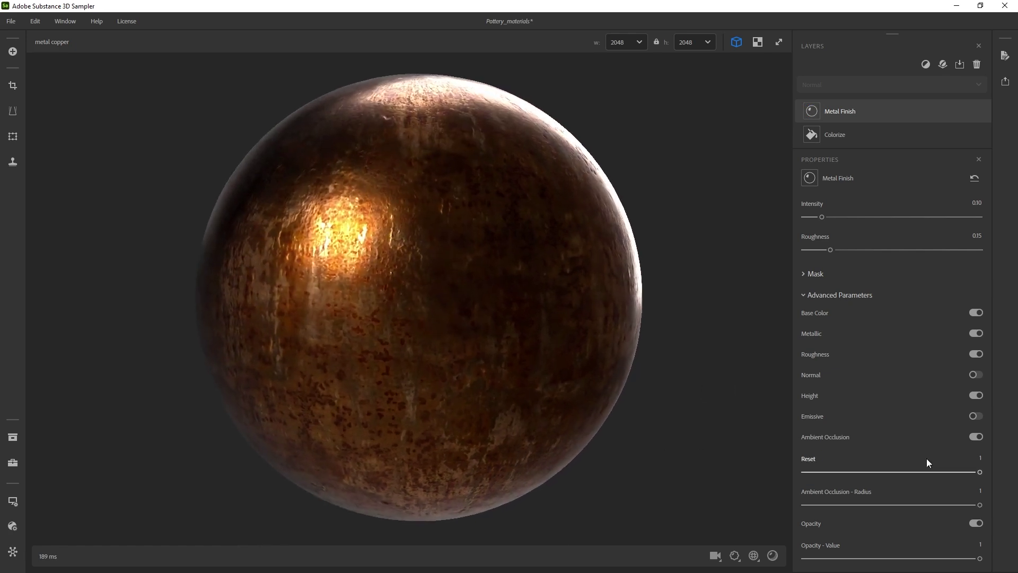
- Set Ambient Occlusion - Intensity to 0.21 and Radius to 0.74 while viewing the Ambient Occlusion map, with the Roughness channel off
mouse_move(878, 473)
left_mouse_down()
mouse_move(823, 474)
mouse_move(839, 473)
left_mouse_up()
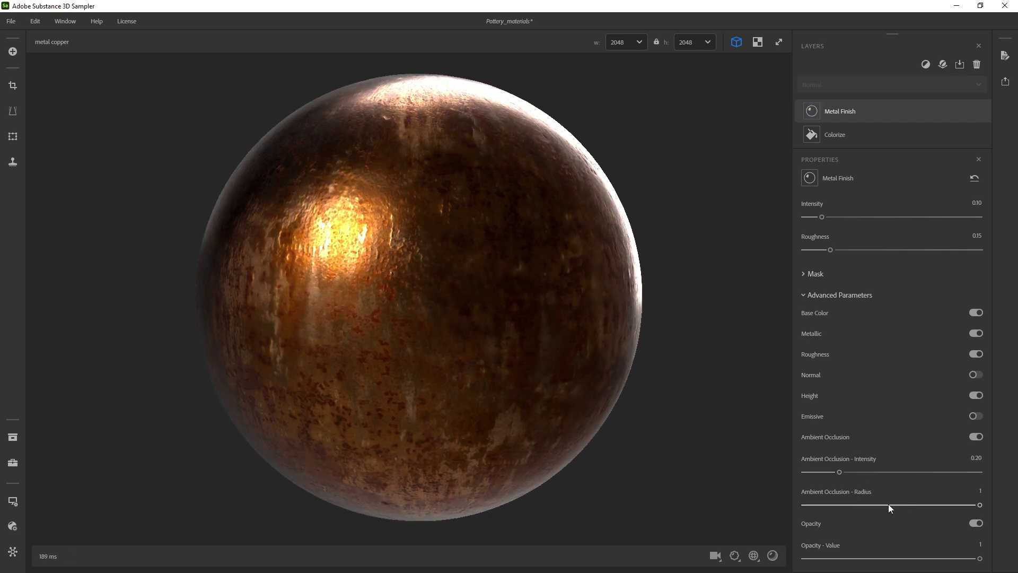
left_click(758, 42)
left_click(637, 557)
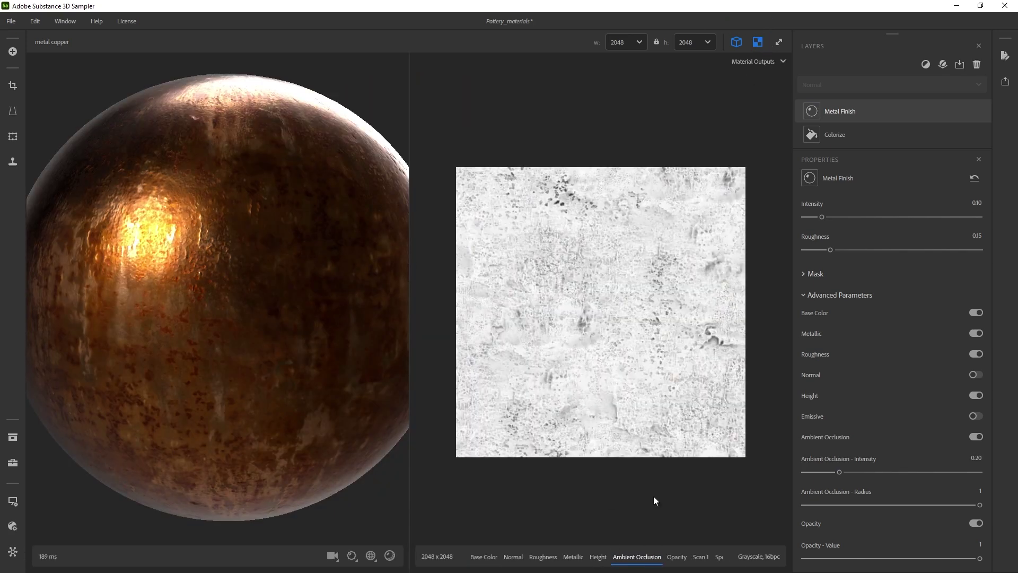
left_click_drag(877, 502, 934, 505)
mouse_move(834, 473)
left_mouse_down()
mouse_move(825, 474)
mouse_move(841, 472)
left_mouse_up()
left_click(757, 41)
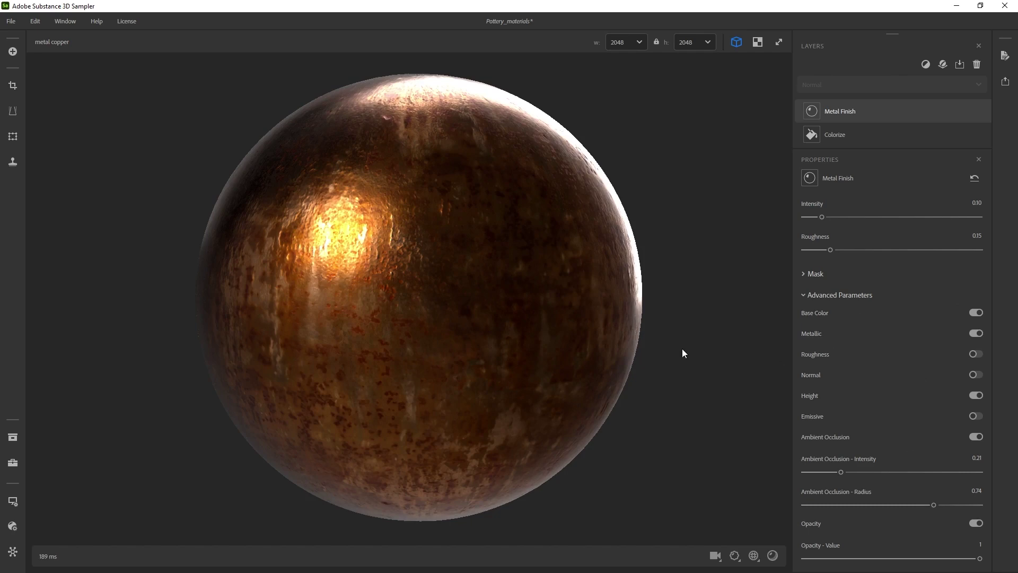
- Bring up the pottery reference images and place the close-up of the copper-rimmed cup beside the material sphere
left_click_drag(682, 349, 268, 307)
key("alt+Tab")
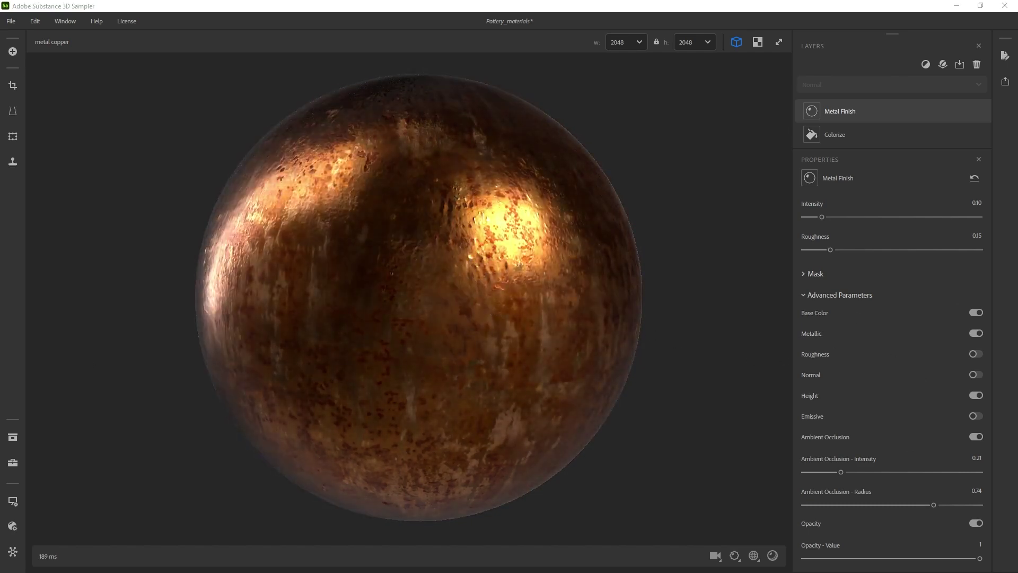
scroll(302, 334, "down", 3)
scroll(290, 358, "up", 6)
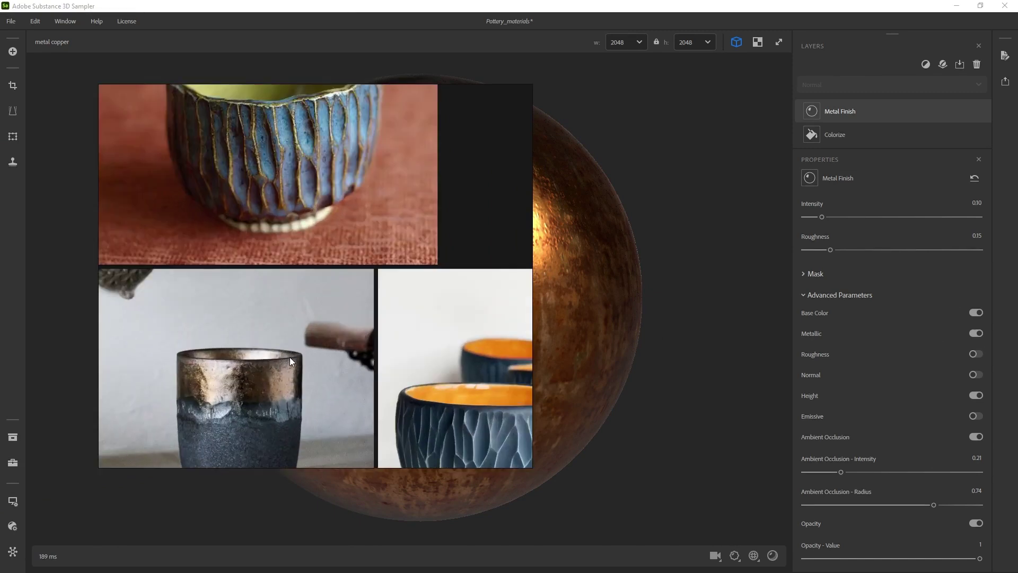
middle_click_drag(327, 272, 306, 256)
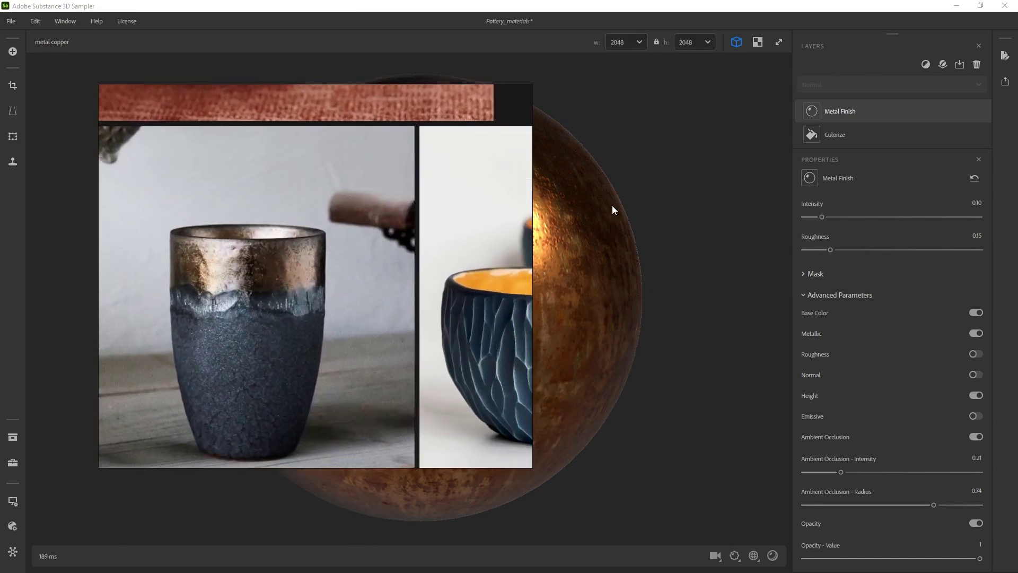
left_click_drag(450, 253, 240, 260)
middle_click_drag(173, 298, 344, 255)
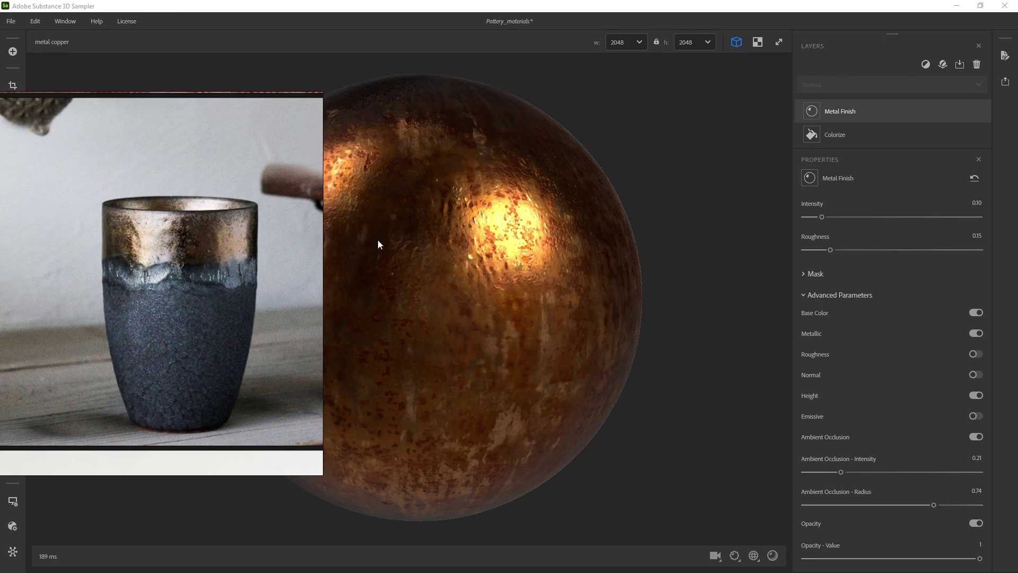
- Change the Colorize layer's base color to the muted beige #bca288 to match the reference cup's copper rim
left_click(844, 136)
scroll(606, 231, "up", 2)
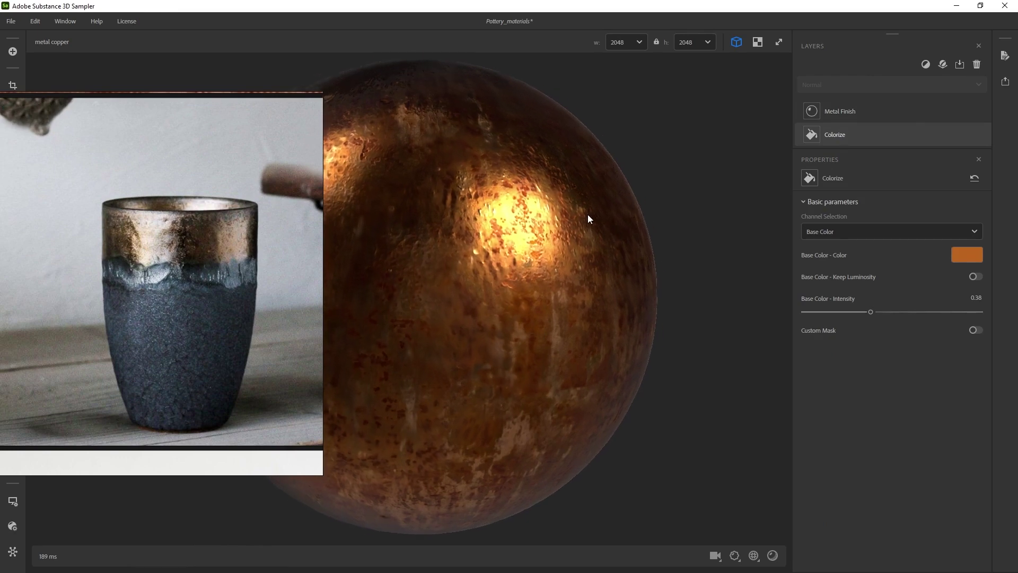
scroll(263, 223, "up", 2)
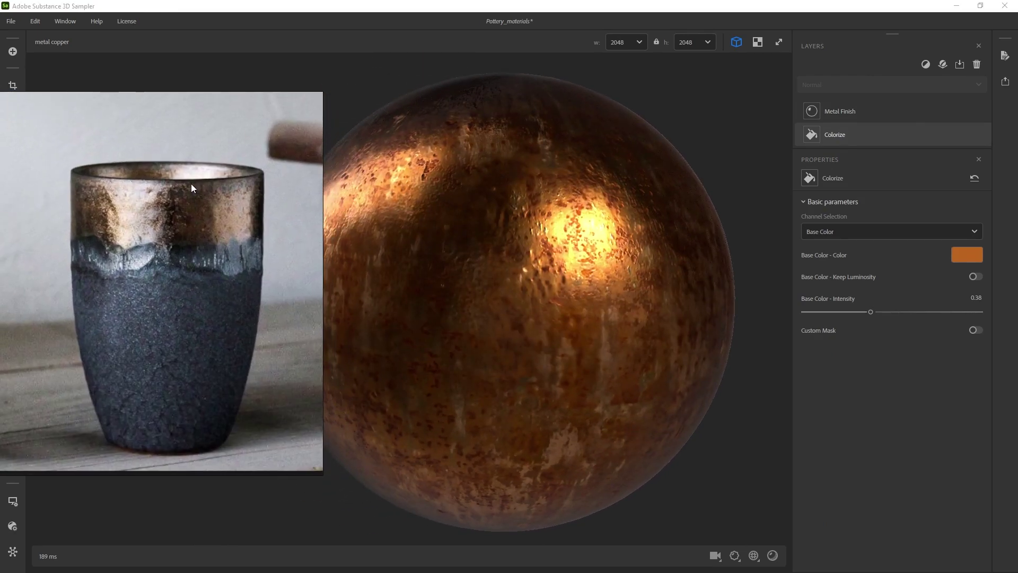
left_click(966, 254)
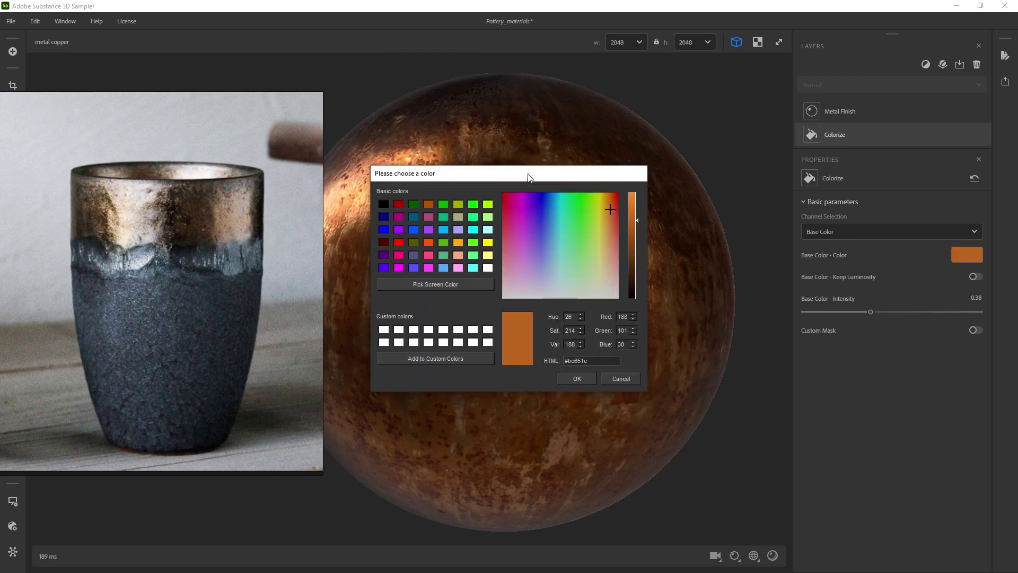
left_click_drag(528, 177, 794, 234)
left_click_drag(885, 308, 874, 326)
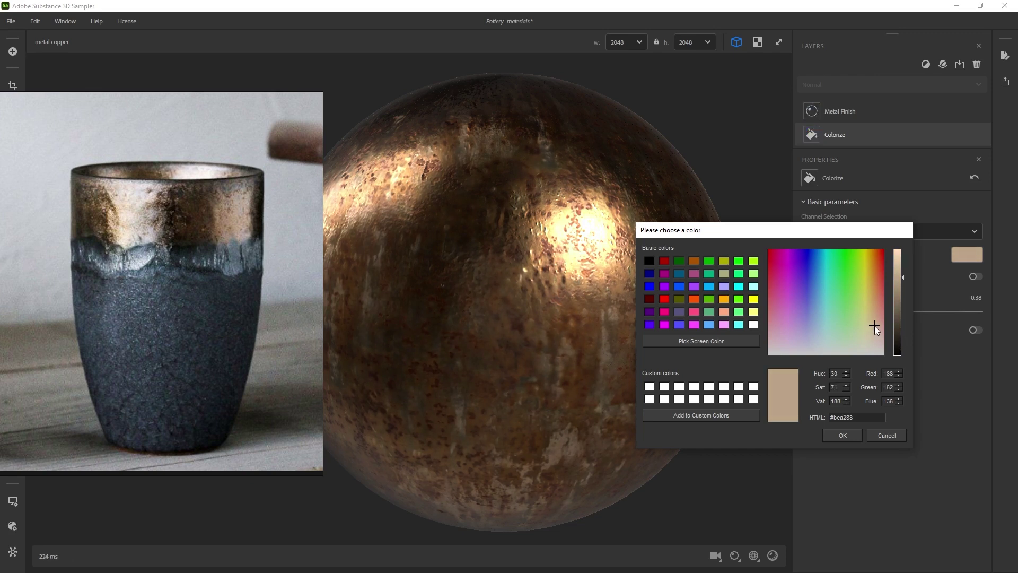
left_click(851, 438)
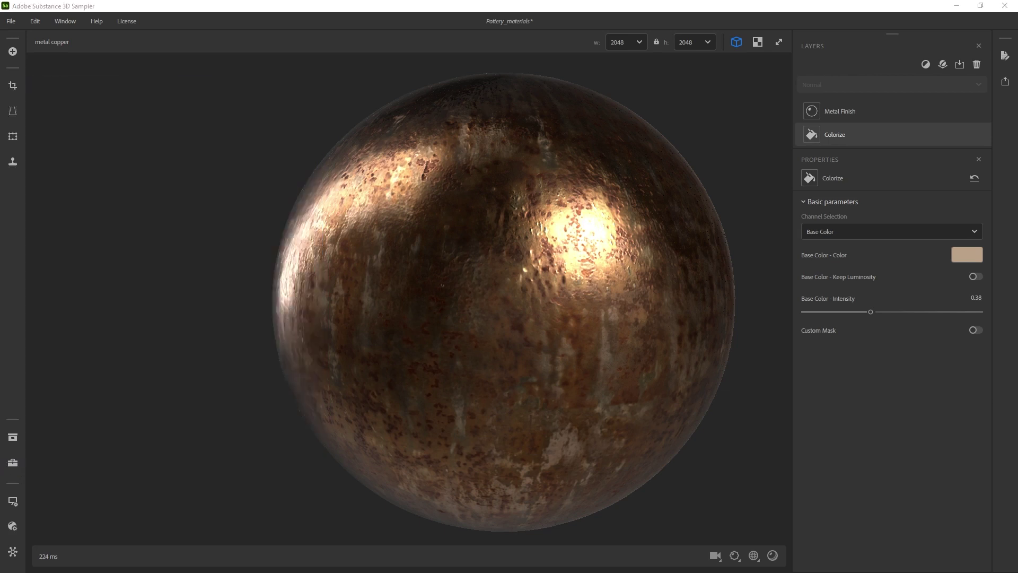
- Check the project's material list and compare the sphere with the Metal Finish layer hidden and shown
left_click_drag(505, 222, 482, 230)
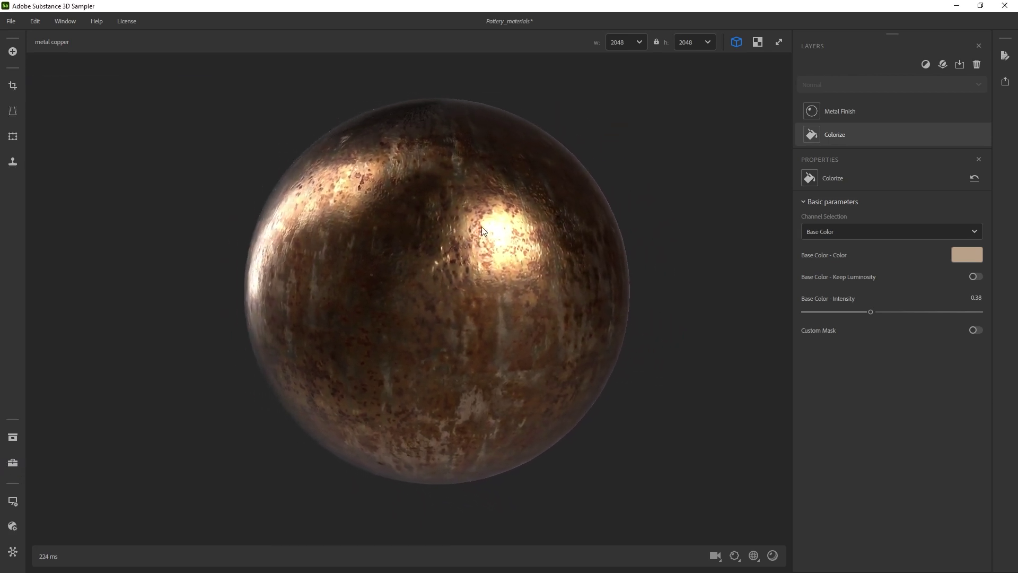
left_click(14, 461)
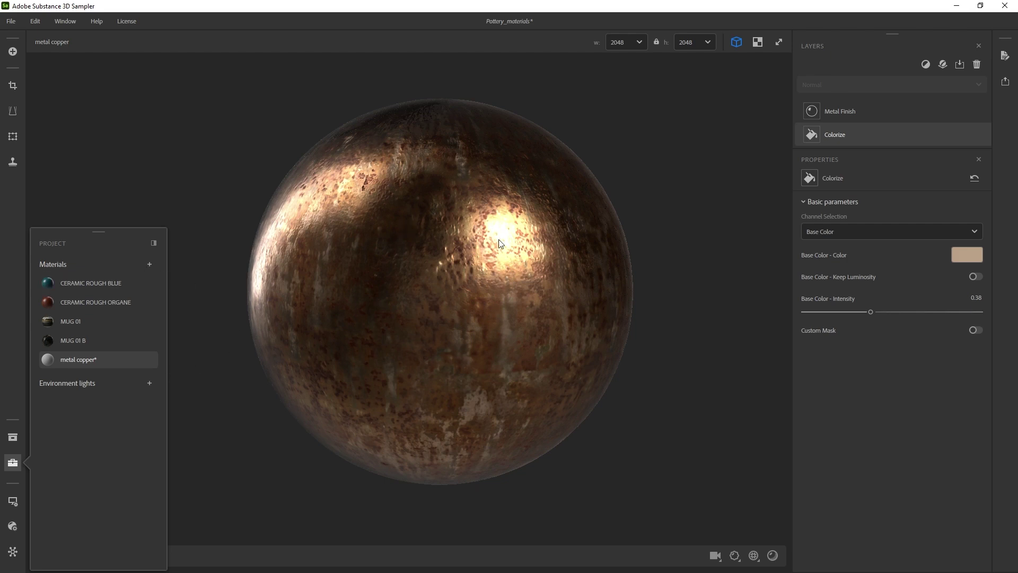
left_click(725, 213)
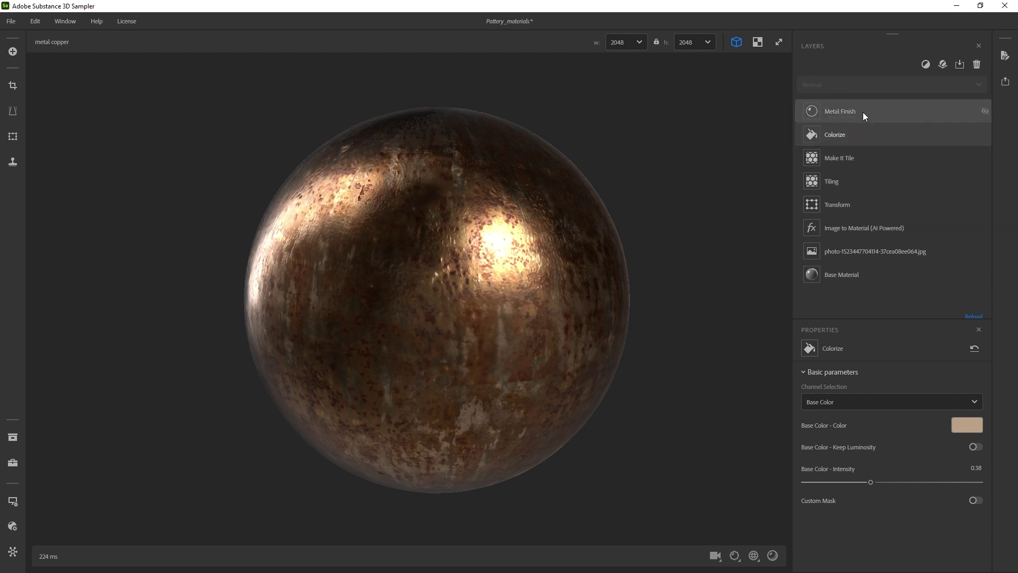
left_click(983, 111)
left_click(982, 109)
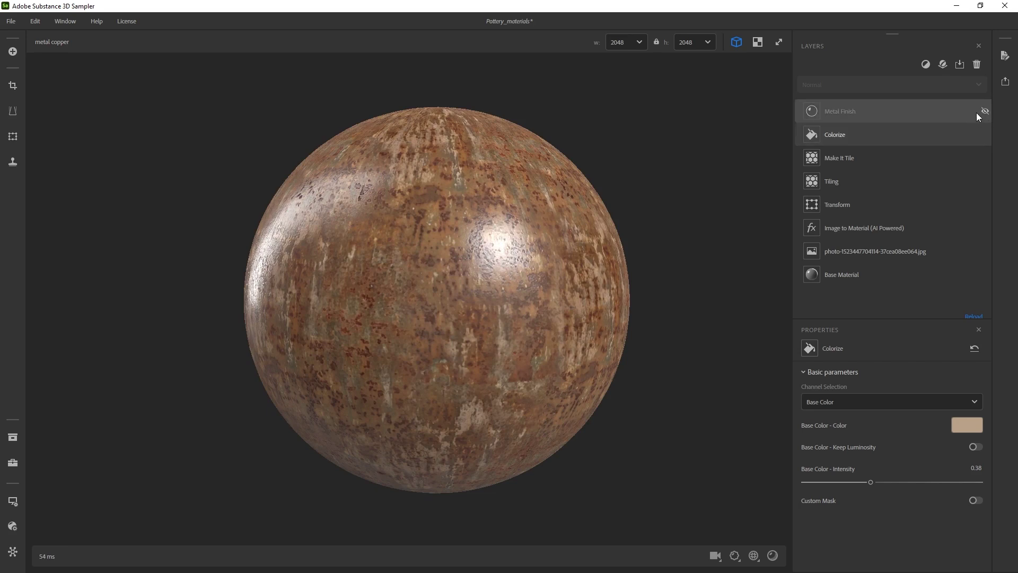
left_click(983, 109)
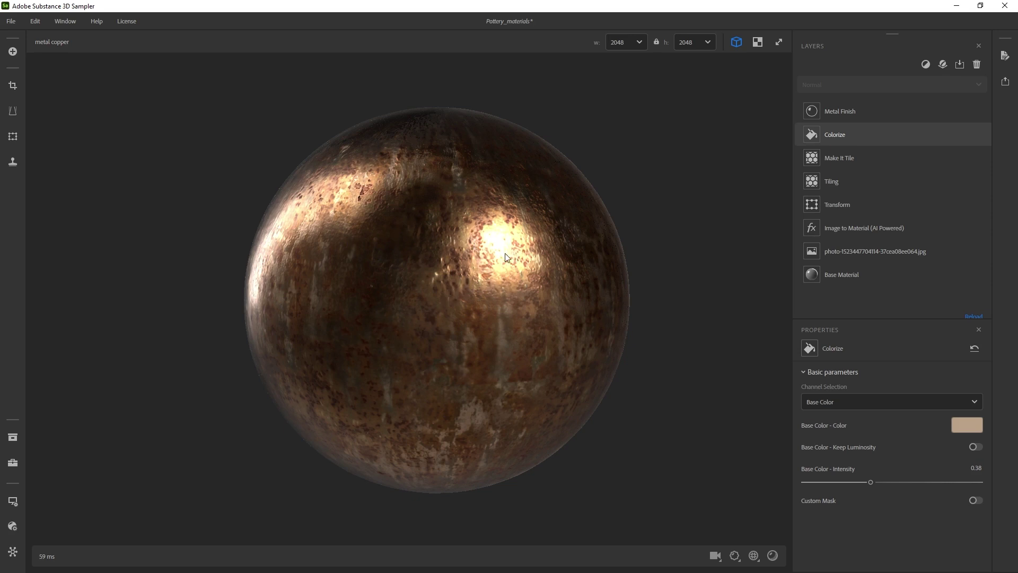
- Add a Scratch filter above the Metal Finish layer
left_click(881, 106)
left_click(925, 64)
type("scr")
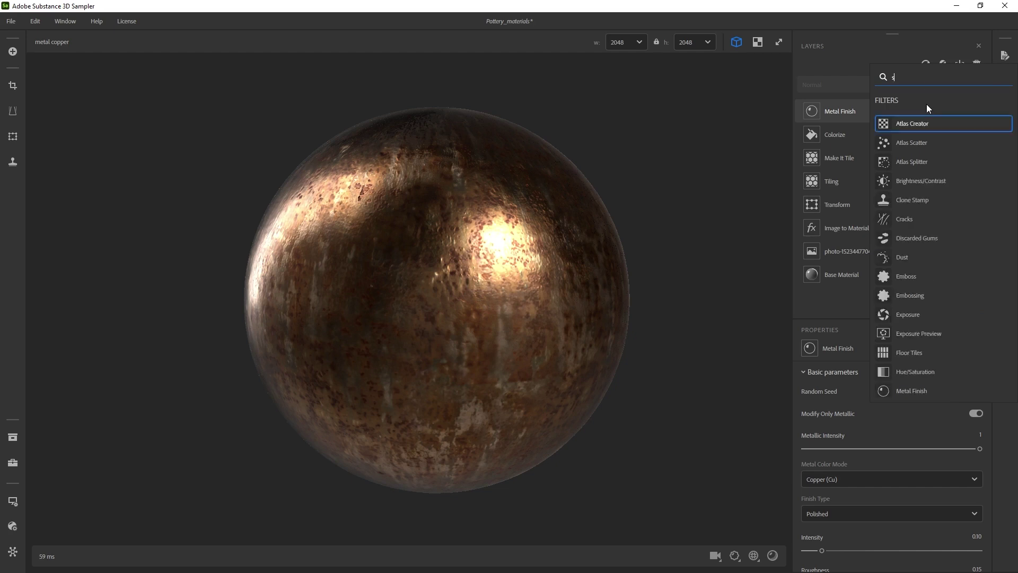
left_click(908, 124)
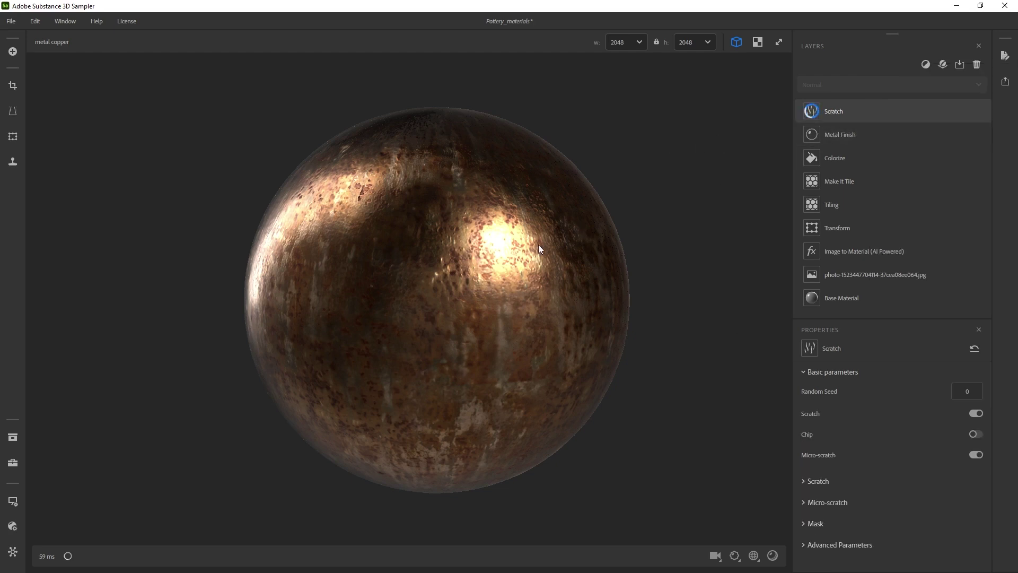
- Examine the scratches close up near the highlight, comparing the surface with the Scratch layer hidden and shown
left_click_drag(547, 230, 466, 236)
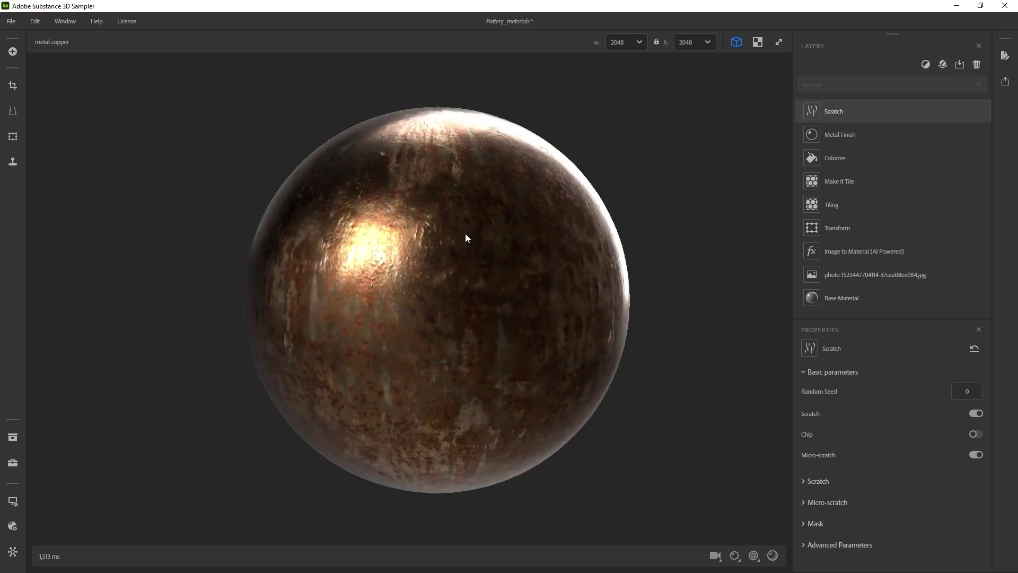
scroll(495, 319, "up", 5)
scroll(423, 268, "up", 5)
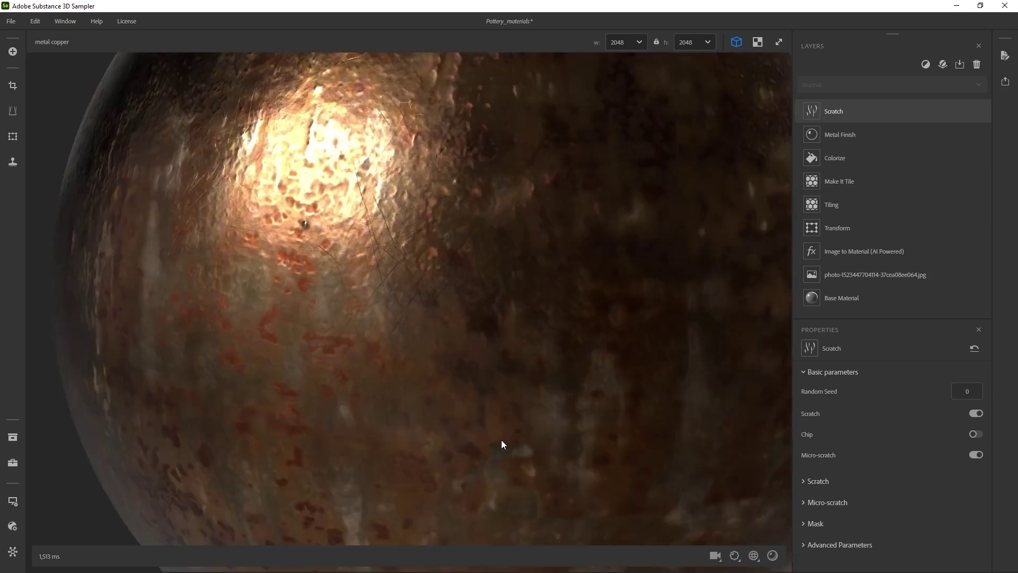
left_click_drag(410, 304, 419, 264)
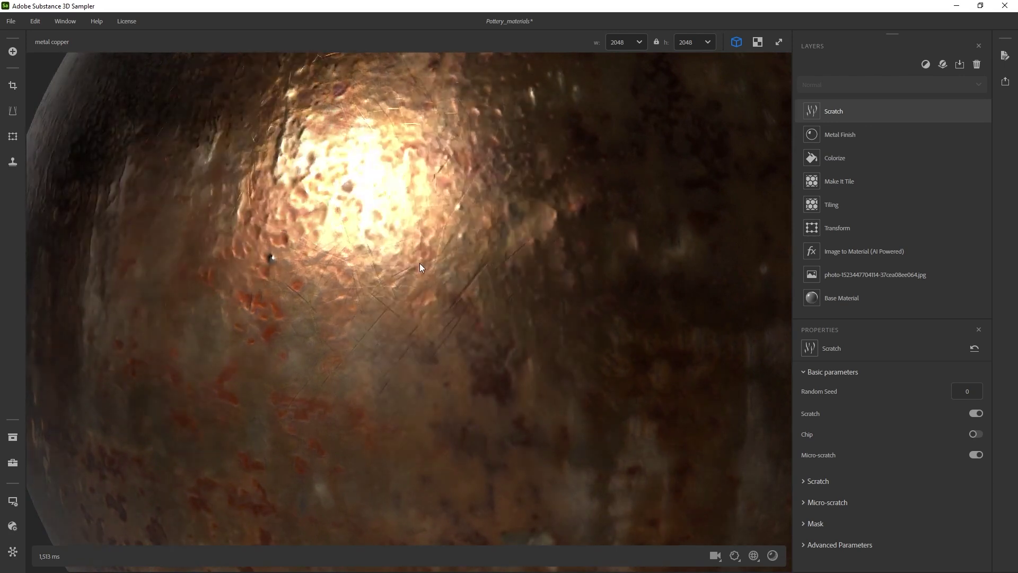
left_click(982, 108)
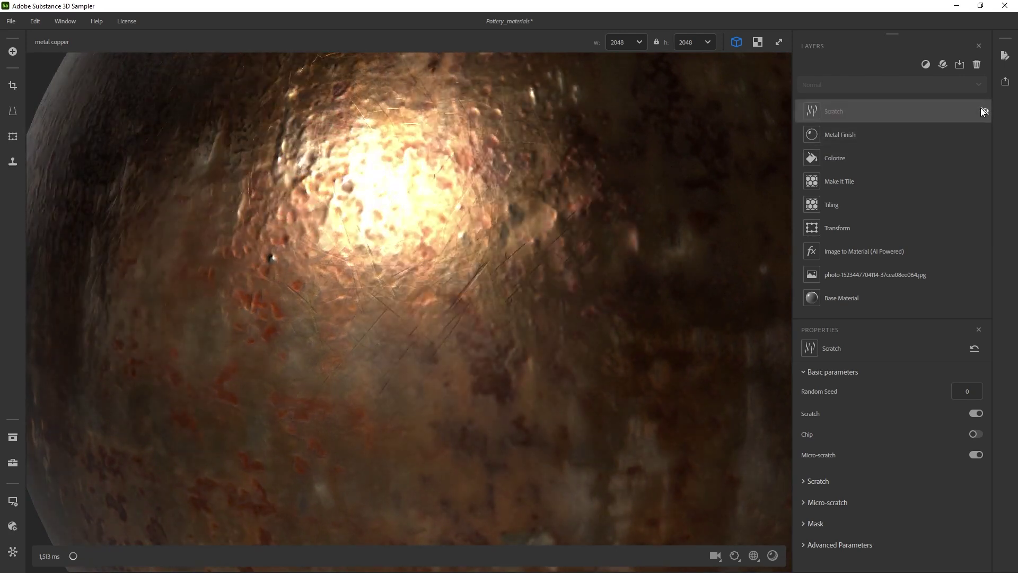
left_click(979, 107)
left_click(979, 108)
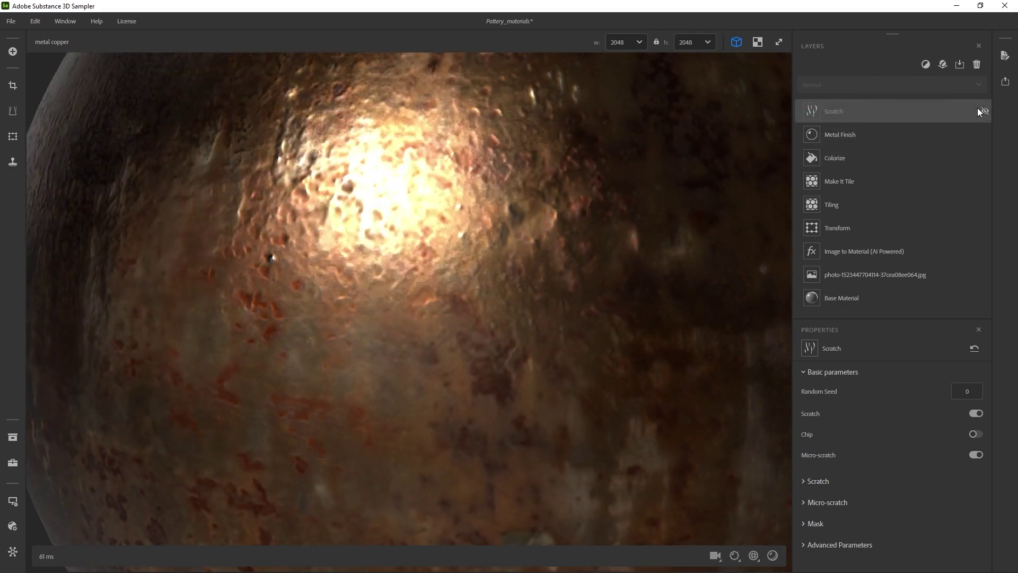
left_click(984, 109)
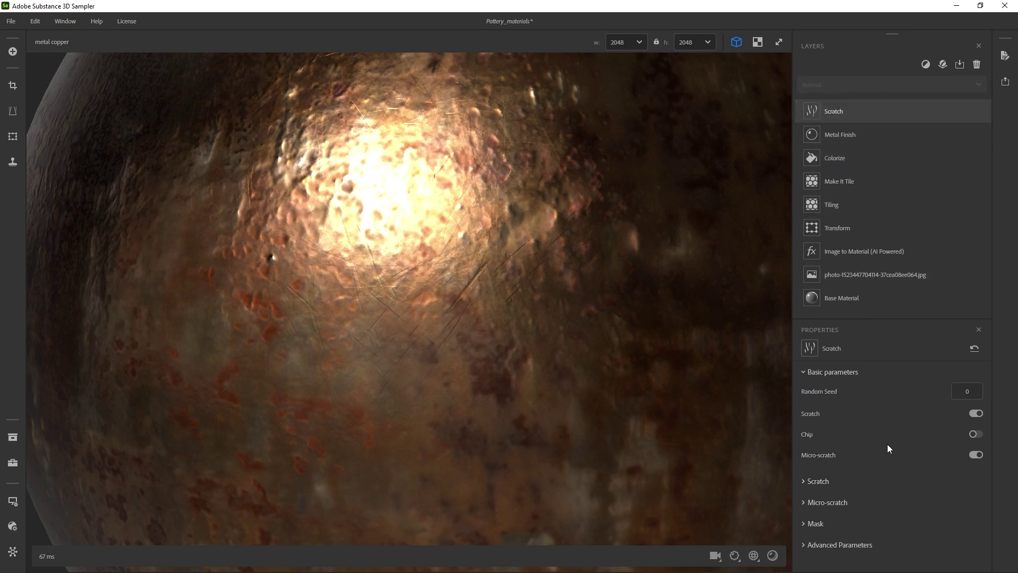
- Try the Chip option on the Scratch layer, then turn it back off
left_click(974, 433)
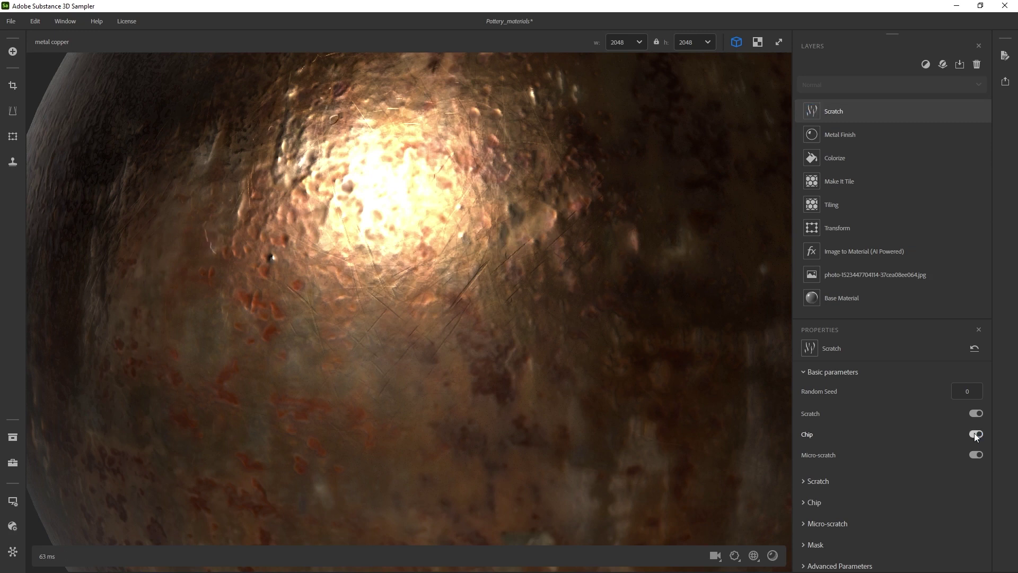
left_click(975, 433)
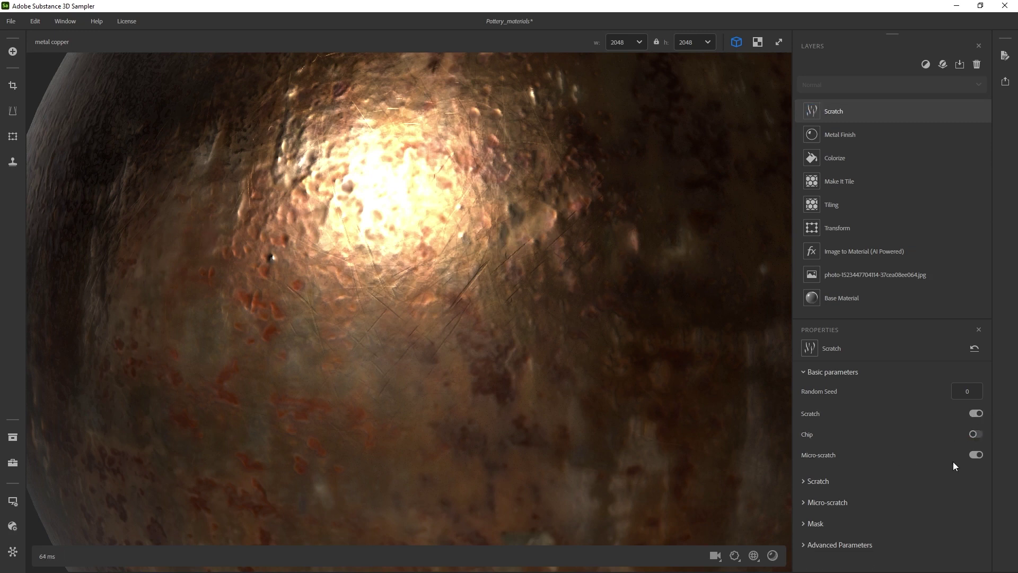
- Set the Scratch layer's scratch amount to 0.60, intensity to 0.53 and scale to 2
left_click(810, 482)
scroll(867, 450, "down", 2)
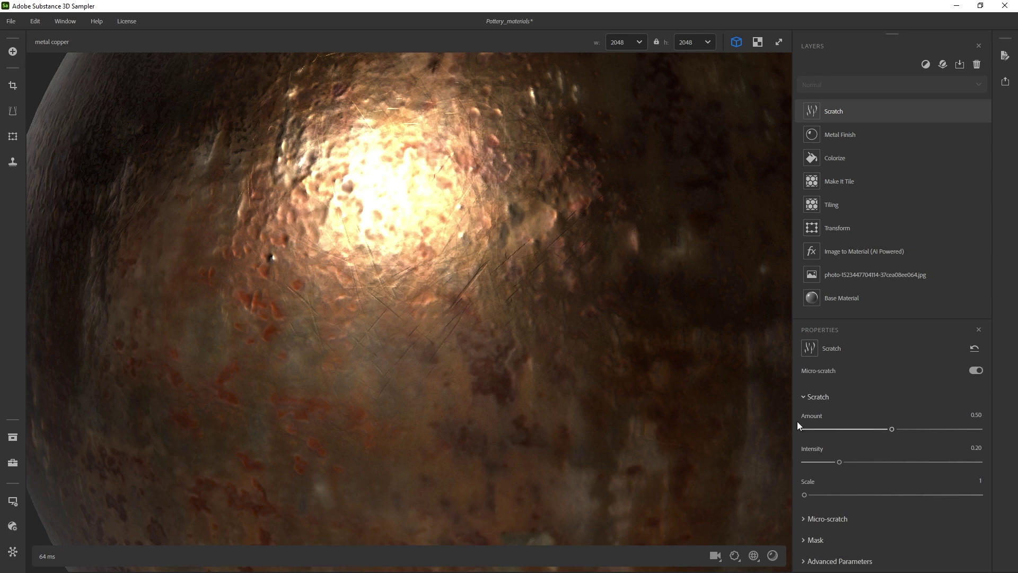
left_click(826, 520)
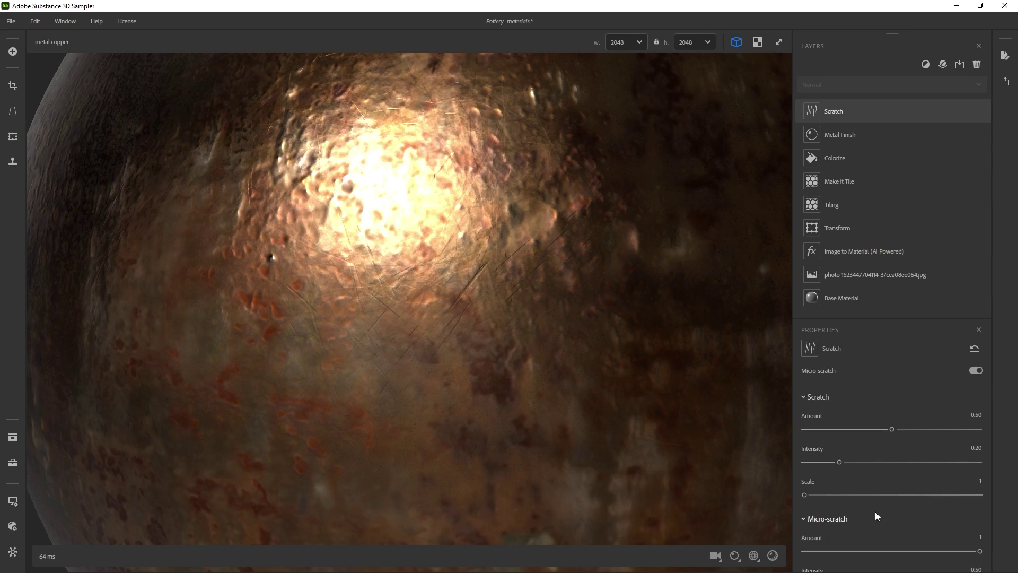
mouse_move(893, 429)
left_mouse_down()
mouse_move(835, 429)
mouse_move(969, 429)
mouse_move(882, 431)
mouse_move(909, 430)
left_mouse_up()
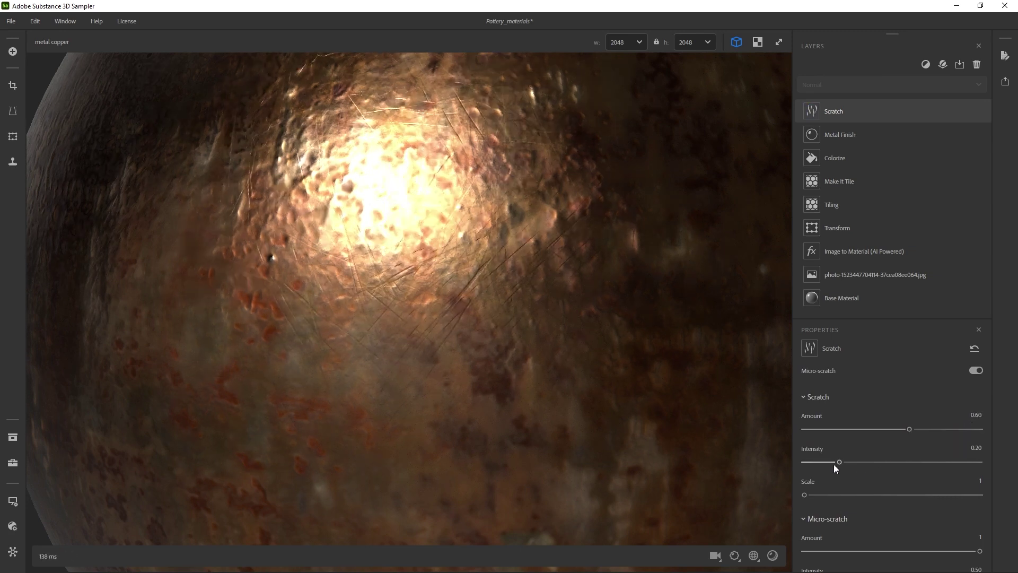
left_click_drag(839, 462, 898, 462)
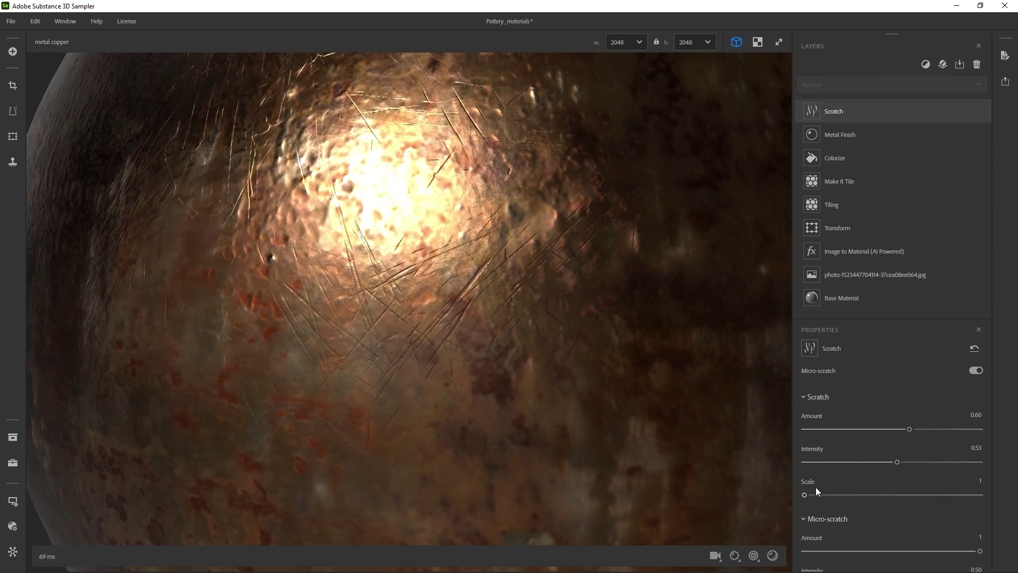
left_click_drag(804, 494, 870, 492)
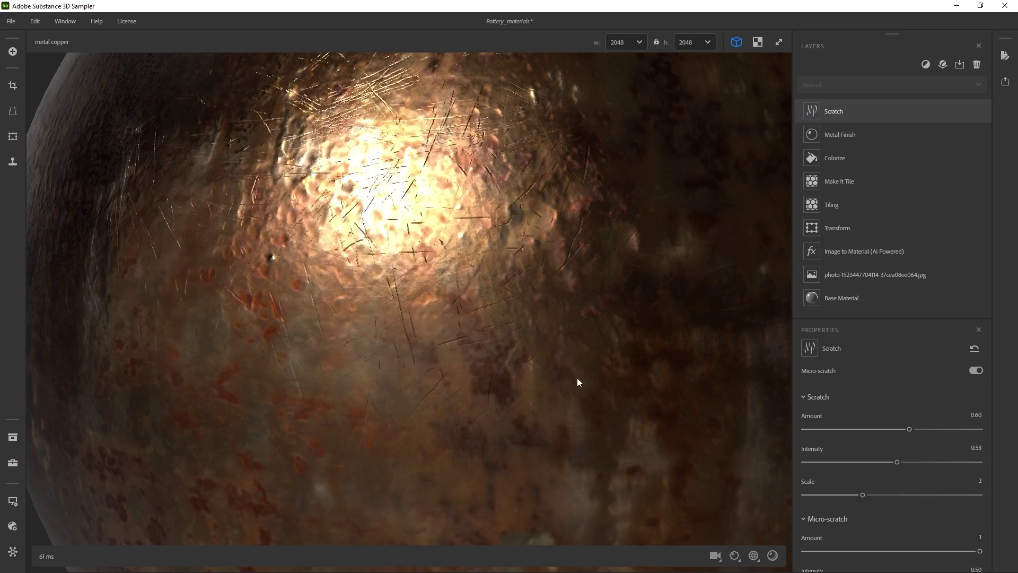
- Inspect the scratches near the highlight and set the micro-scratch amount to 0.81 and intensity to 0.65
scroll(484, 338, "down", 5)
scroll(482, 315, "up", 3)
scroll(525, 283, "down", 3)
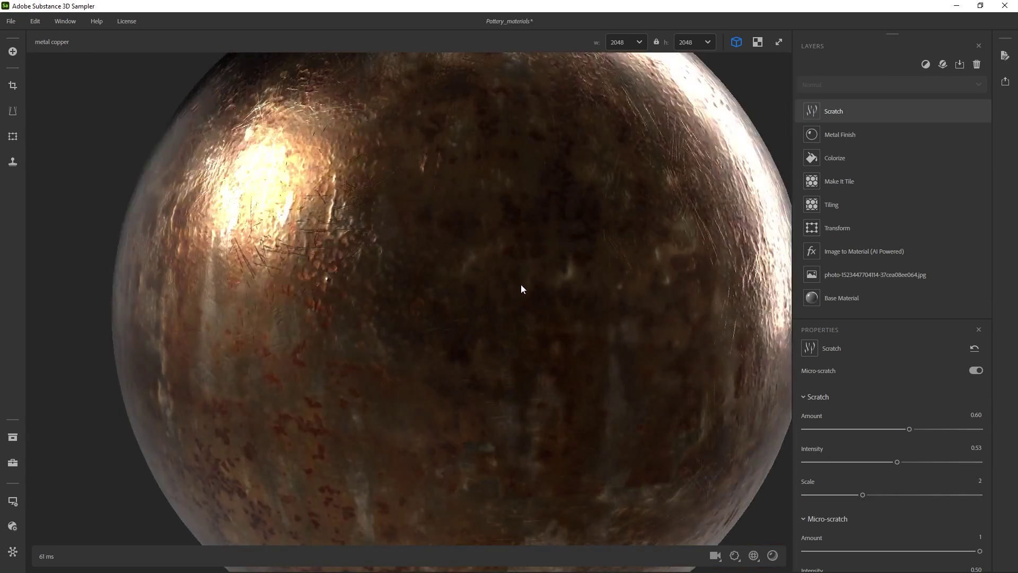
left_click_drag(521, 284, 396, 266)
scroll(399, 267, "up", 6)
scroll(401, 268, "down", 3)
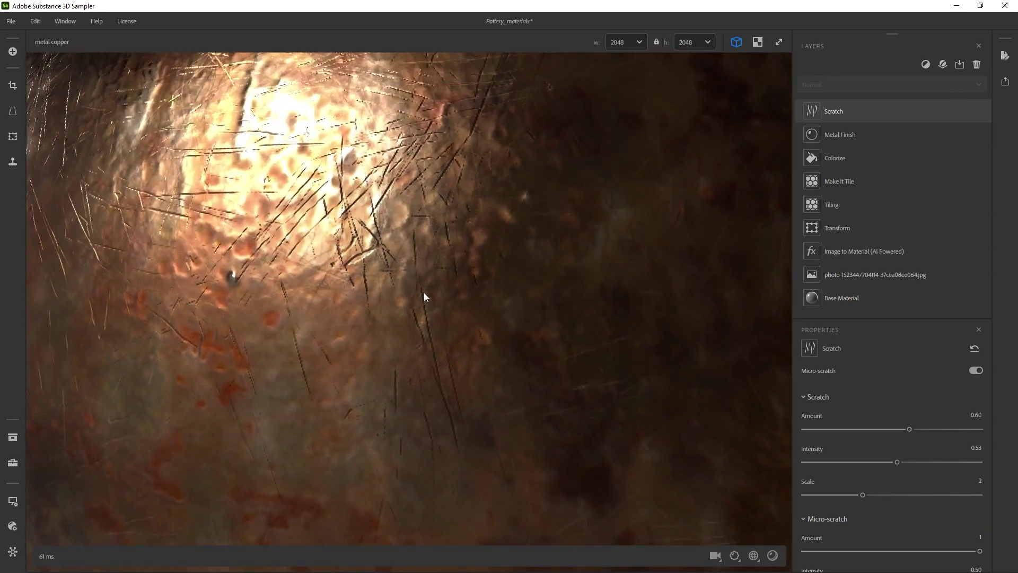
scroll(862, 508, "down", 3)
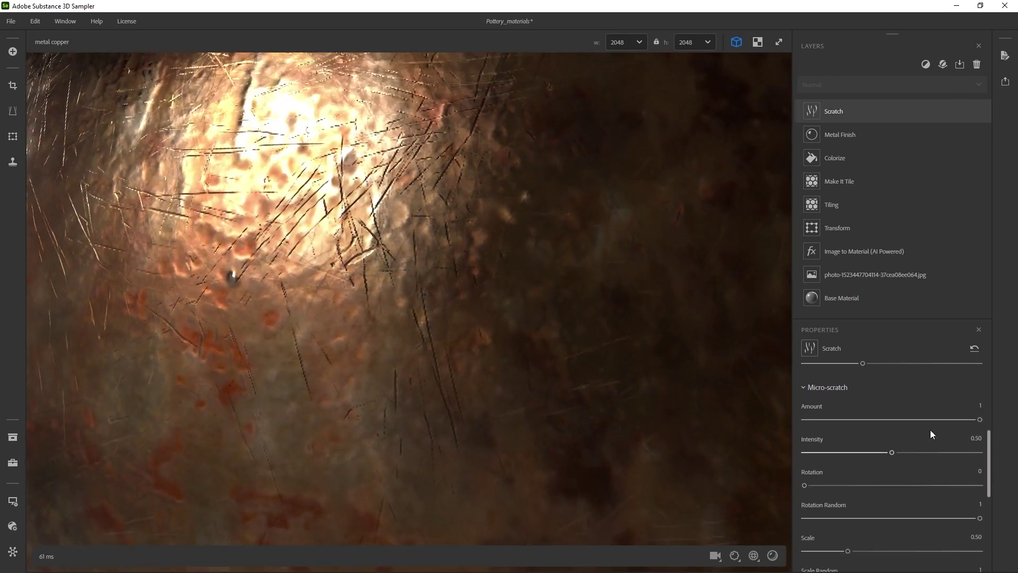
left_click_drag(980, 419, 946, 425)
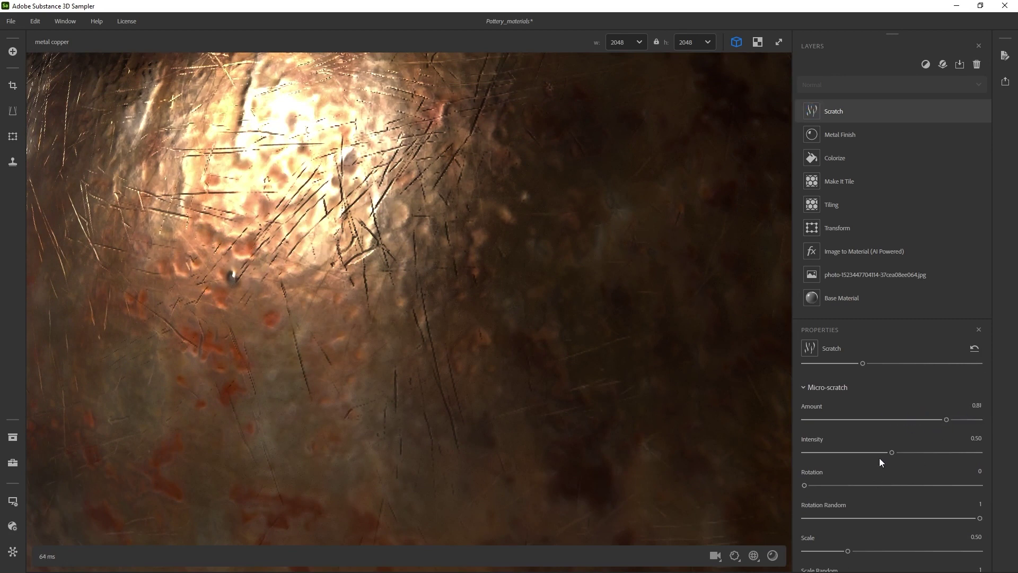
left_click_drag(892, 453, 918, 453)
scroll(900, 459, "up", 2)
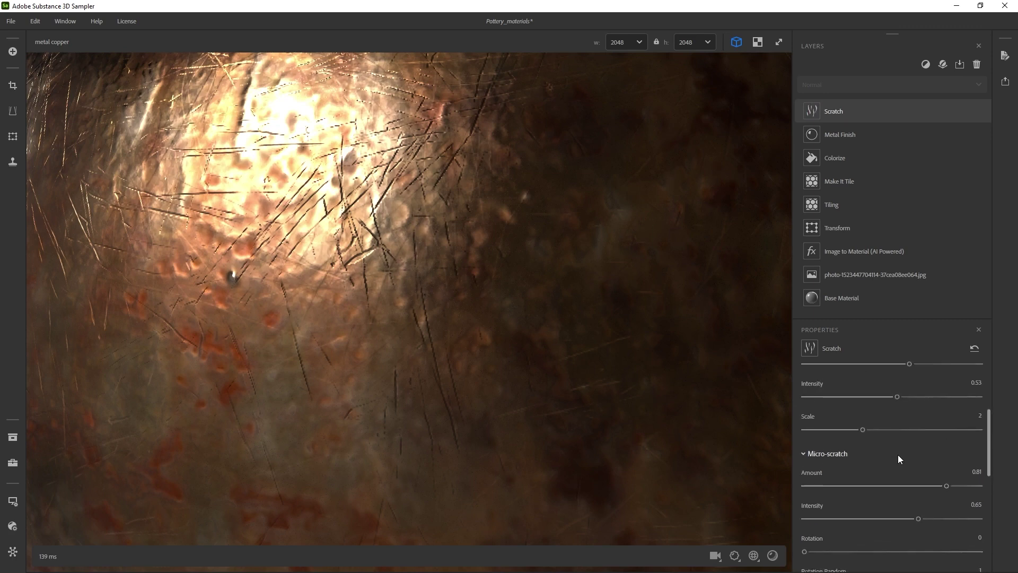
- Reduce the main scratches to an amount of 0.51 and an intensity of 0.21
scroll(898, 459, "up", 2)
mouse_move(539, 247)
right_mouse_down("shift")
mouse_move(508, 230)
mouse_move(561, 256)
mouse_move(542, 253)
right_mouse_up("shift")
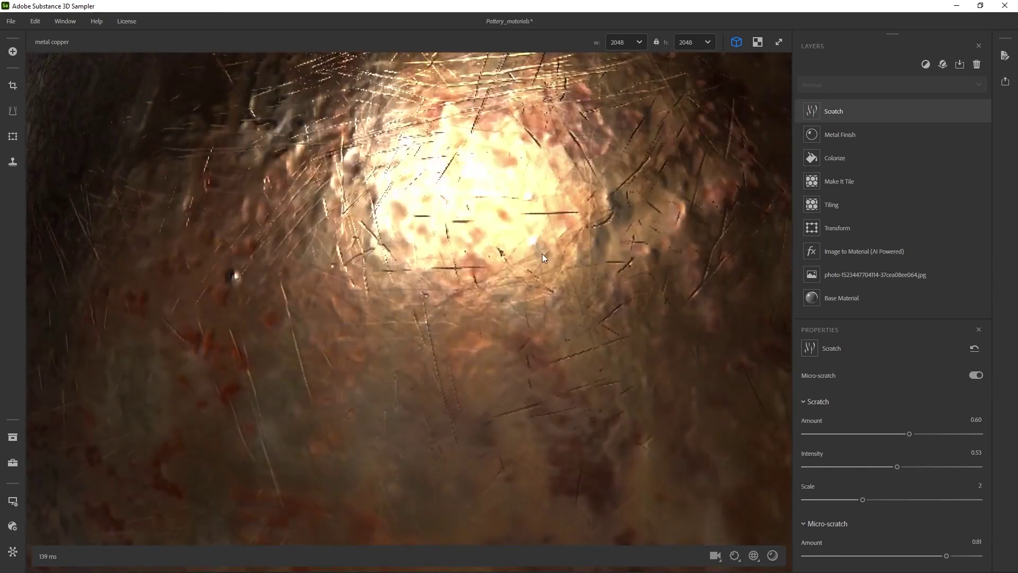
left_click_drag(909, 434, 843, 467)
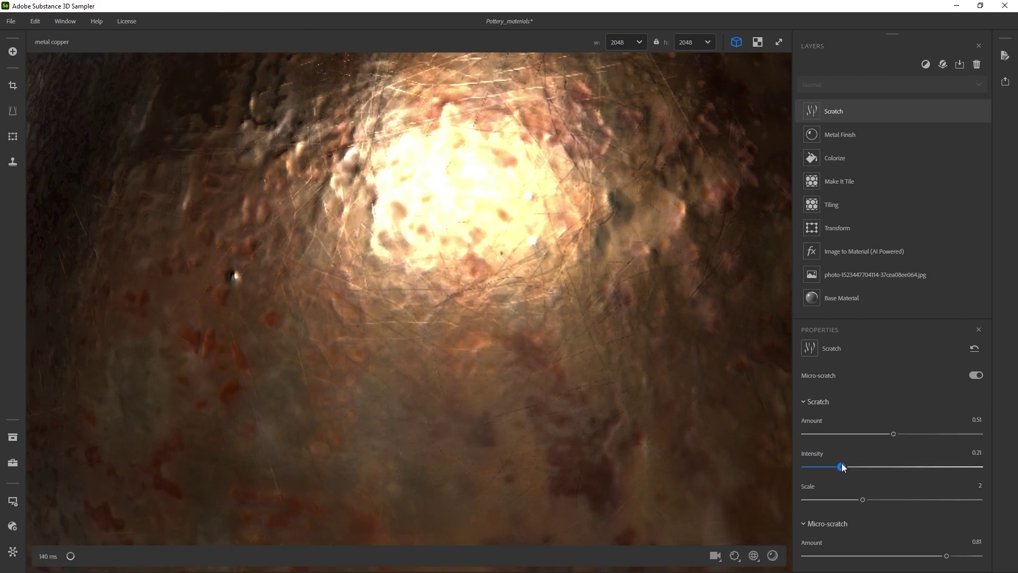
- Set the micro-scratch intensity to 0.31 and its rotation to 0.20
scroll(854, 509, "down", 2)
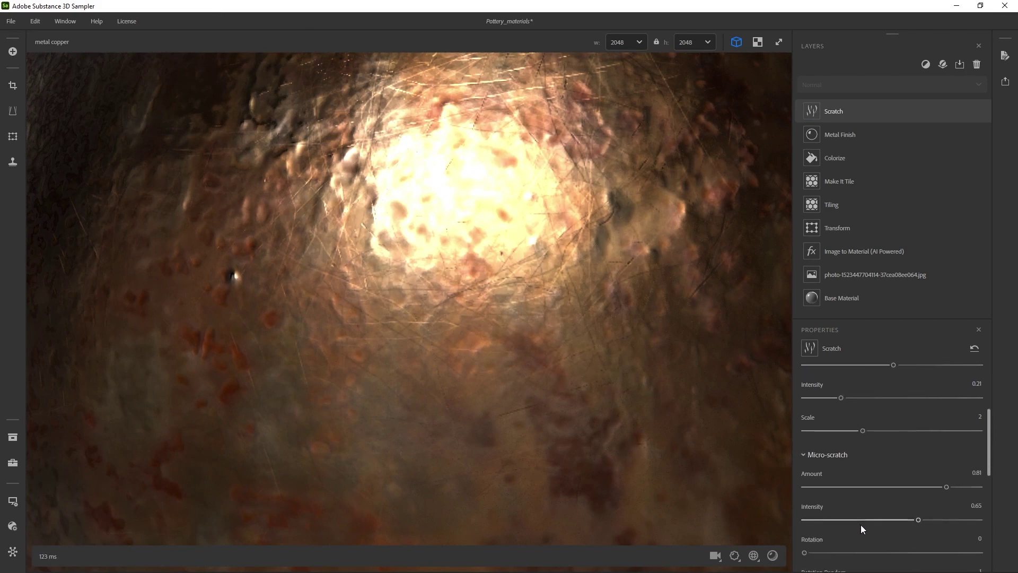
mouse_move(861, 521)
left_mouse_down()
mouse_move(844, 520)
mouse_move(859, 519)
left_mouse_up()
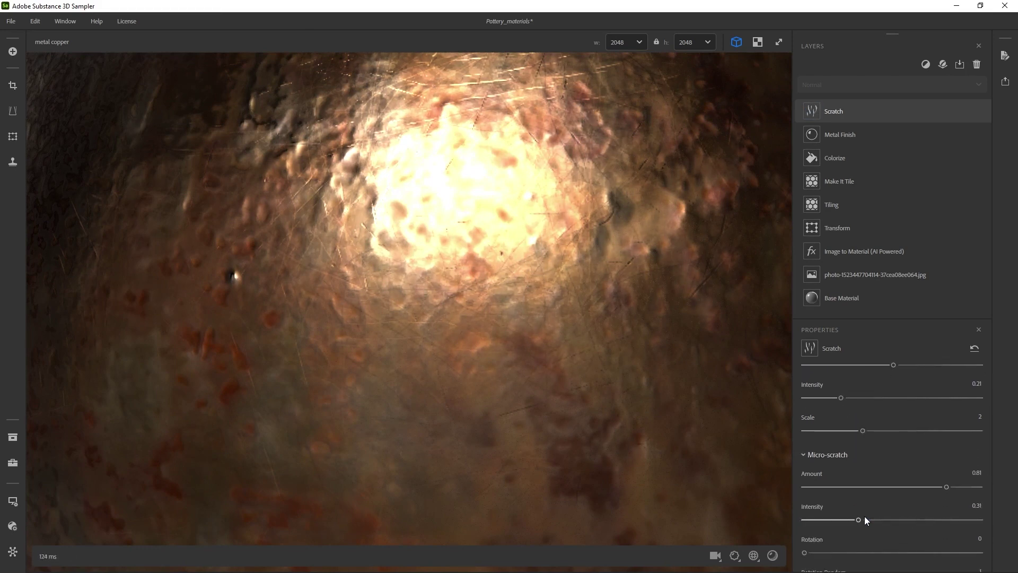
scroll(849, 509, "down", 2)
left_click_drag(805, 483, 839, 484)
- Check the sphere under moved lighting and lower the main scratch intensity to 0.18
scroll(584, 297, "down", 5)
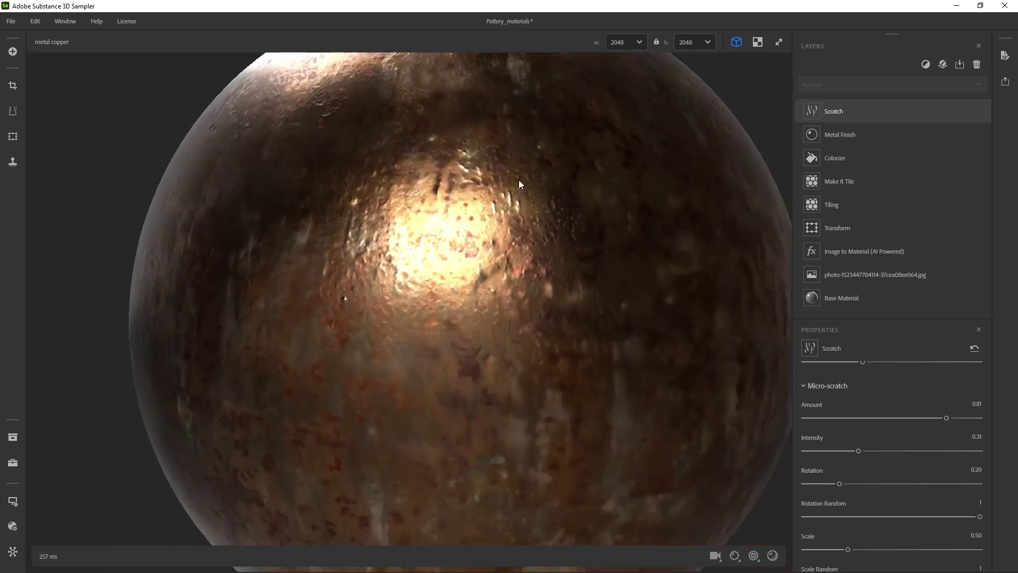
left_click_drag(519, 180, 417, 236)
scroll(478, 235, "up", 2)
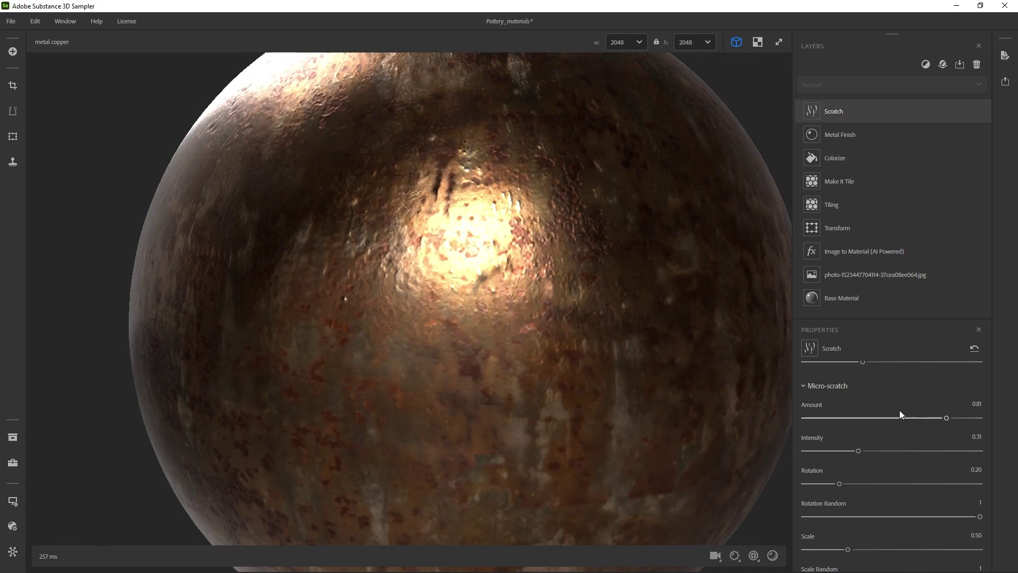
scroll(913, 424, "up", 3)
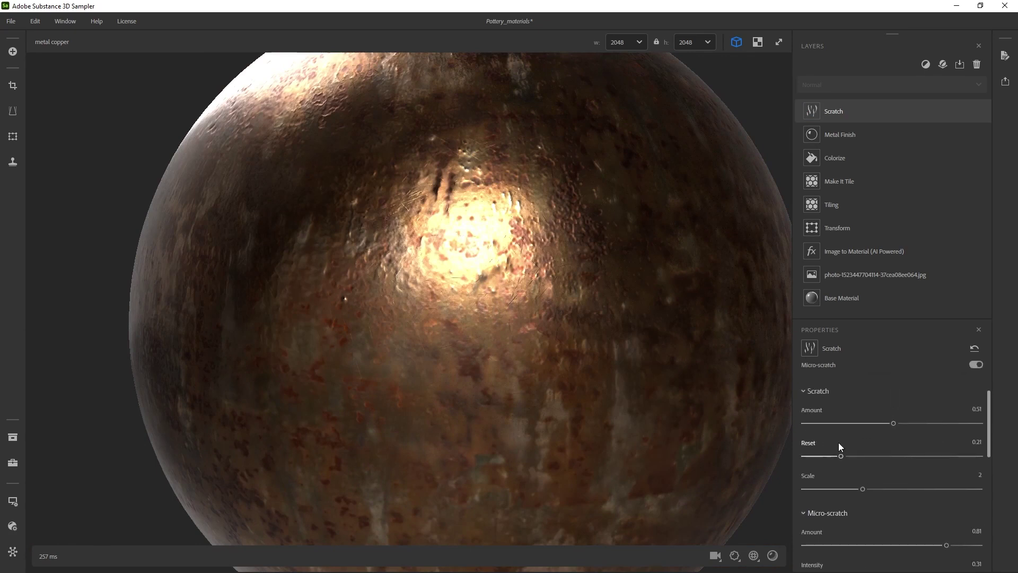
mouse_move(839, 455)
left_mouse_down()
mouse_move(817, 456)
mouse_move(836, 456)
left_mouse_up()
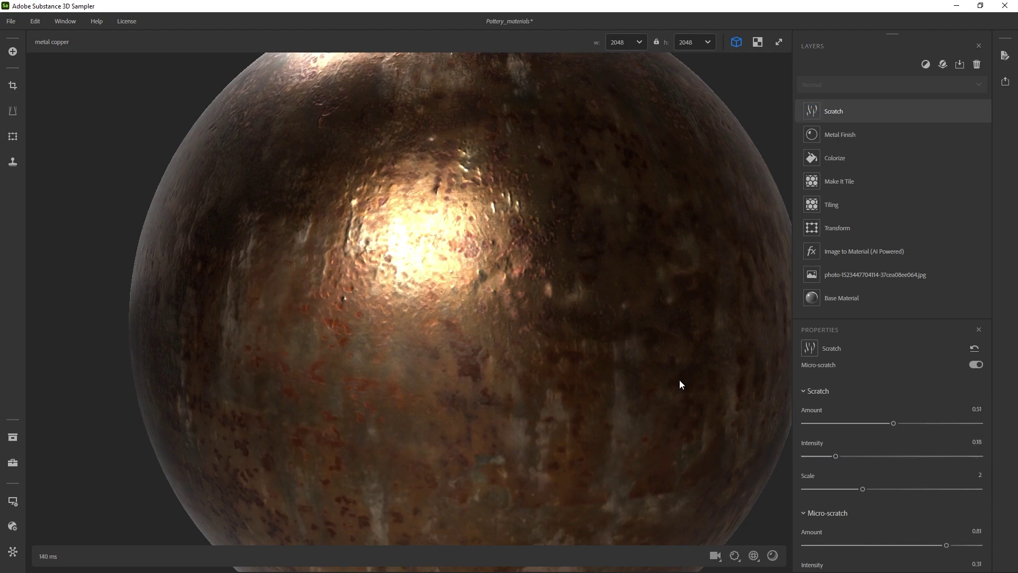
- Show the material's Normal map in a 2D view beside the sphere and examine it close up
scroll(510, 508, "up", 5)
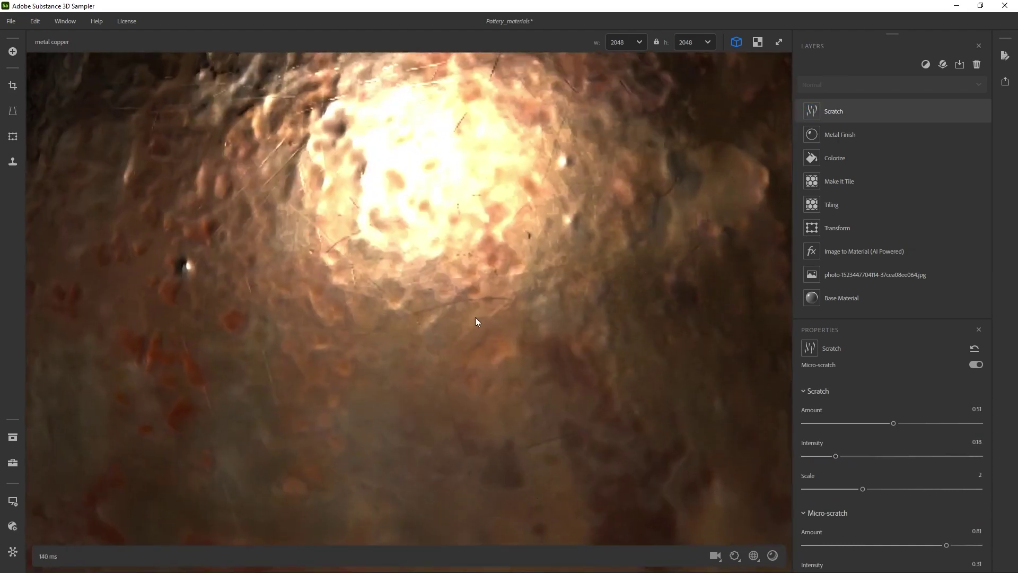
scroll(402, 196, "down", 3)
scroll(402, 196, "down", 1)
left_click(758, 42)
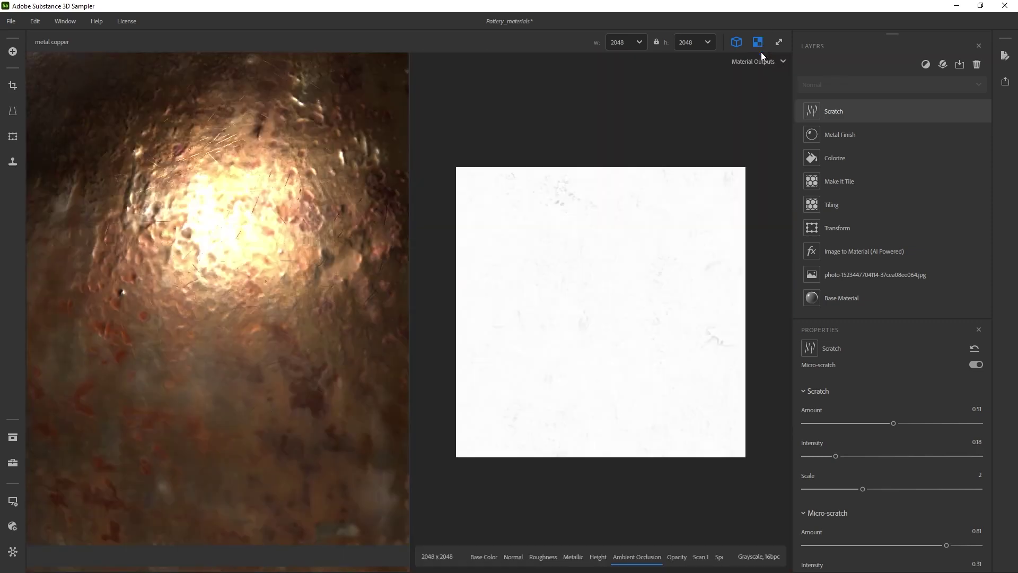
left_click(513, 557)
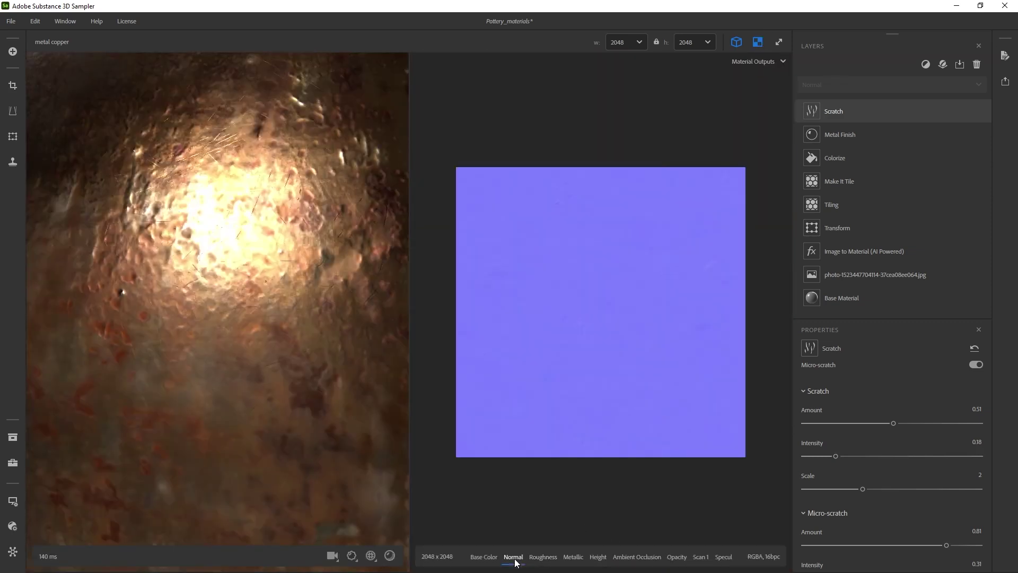
scroll(553, 374, "up", 3)
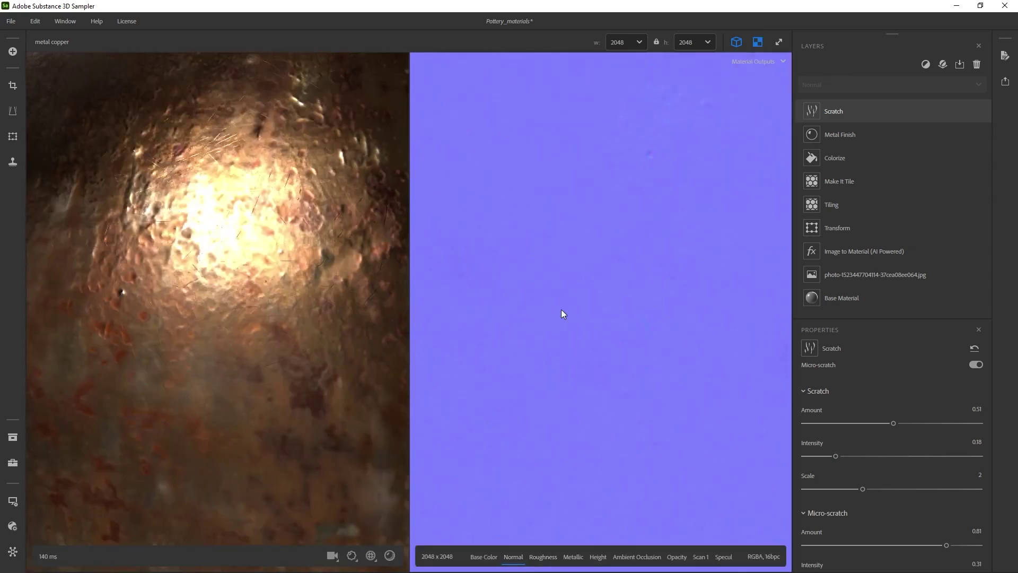
- Test the main scratch intensity at 0.83 against the Normal map, then settle it at 0.19
left_click_drag(836, 456, 949, 457)
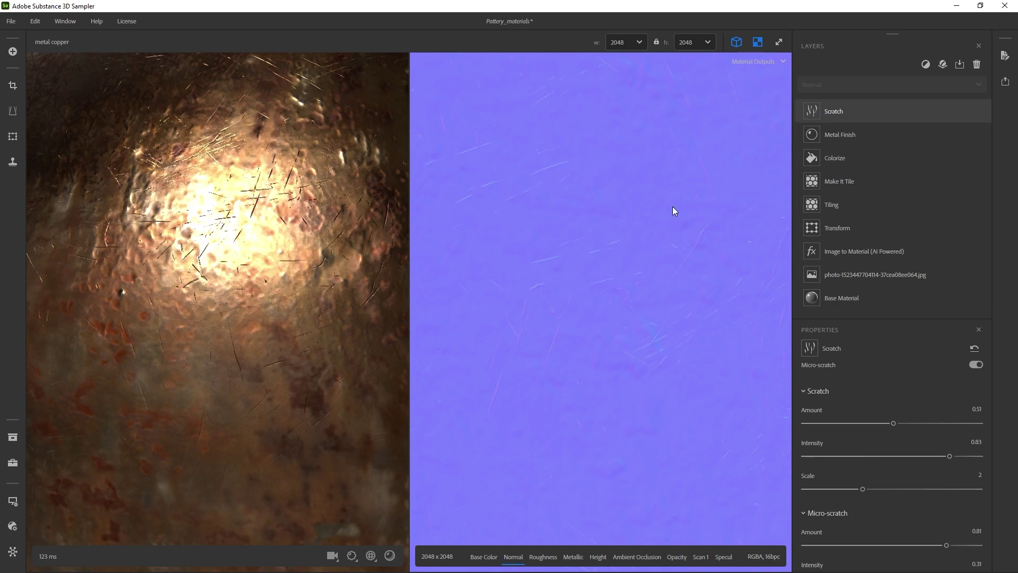
left_click_drag(950, 456, 835, 457)
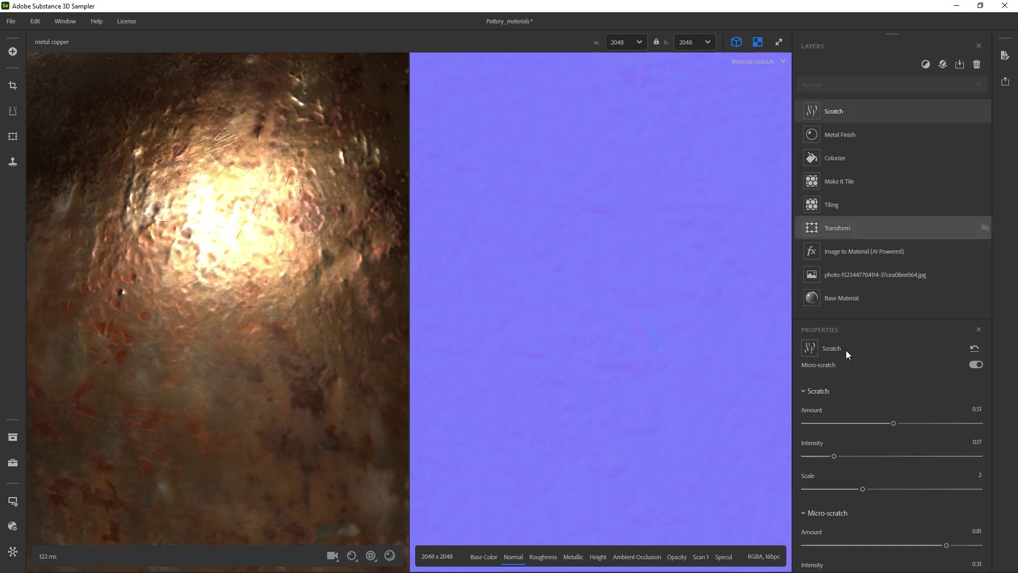
left_click(836, 455)
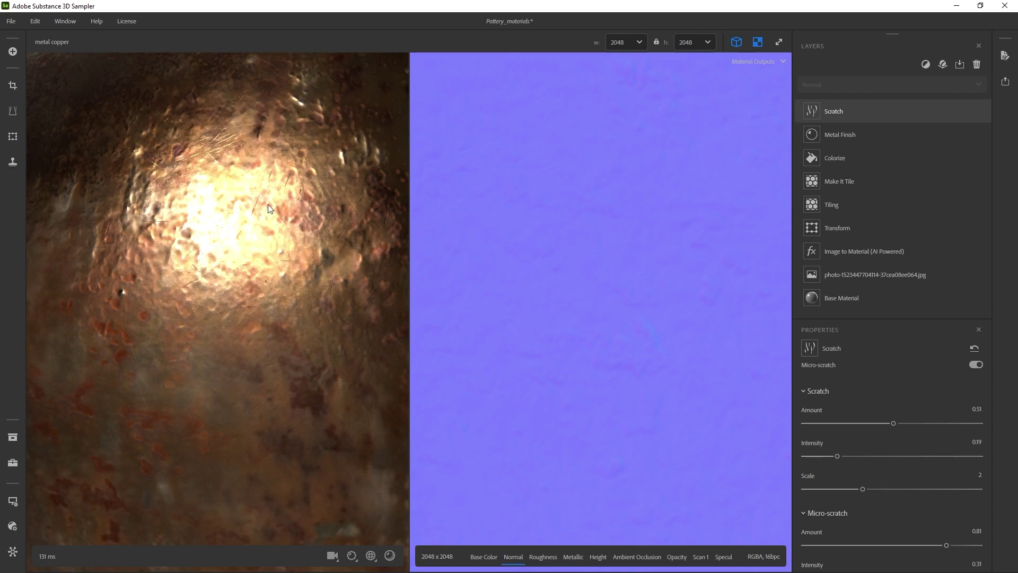
- Hide the 2D map view and examine the whole sphere with the lighting rotated
right_click_drag(268, 205, 275, 230, "shift")
left_click(758, 42)
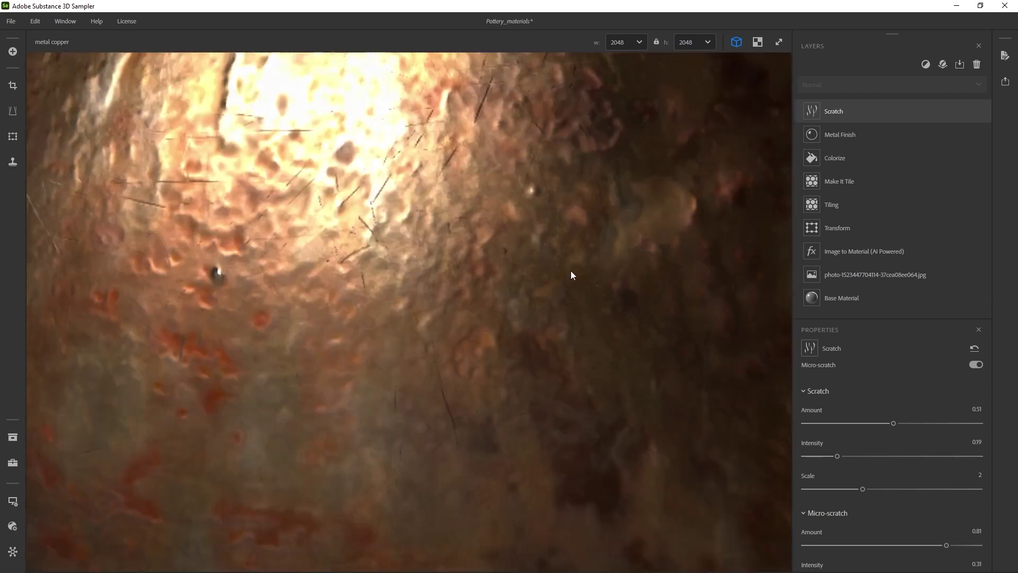
scroll(496, 288, "down", 5)
scroll(498, 276, "down", 2)
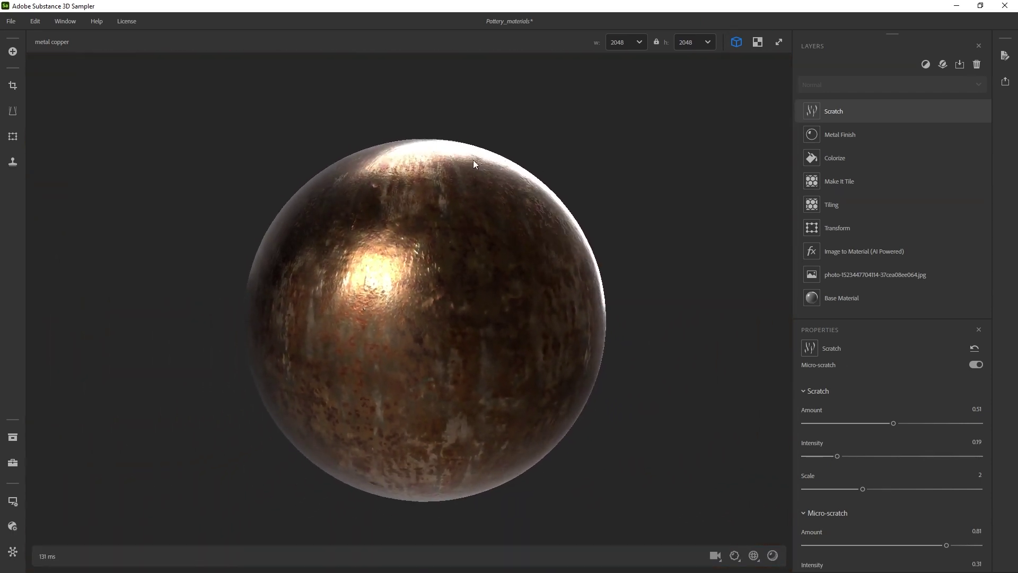
right_click_drag(473, 160, 618, 175, "shift")
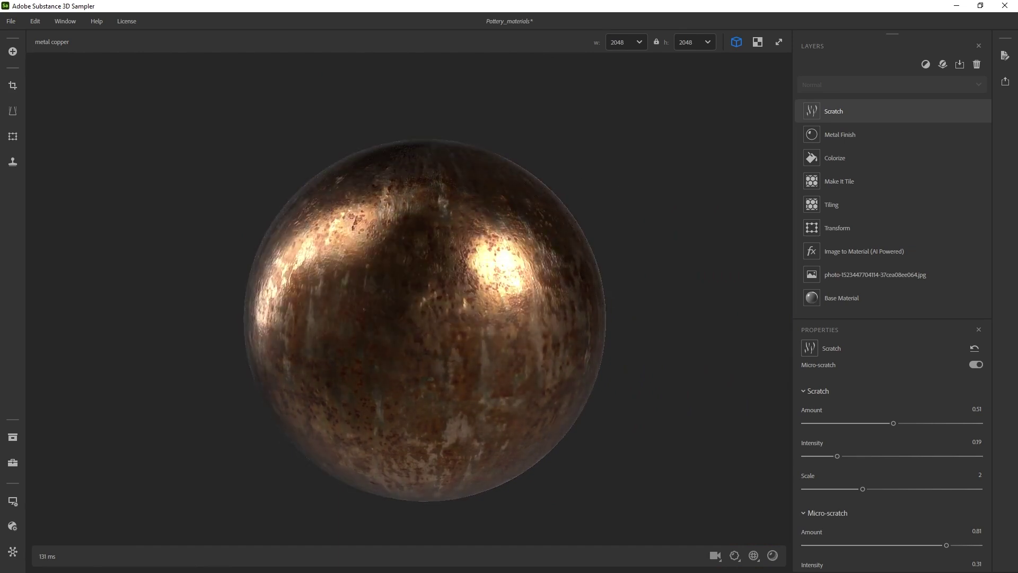